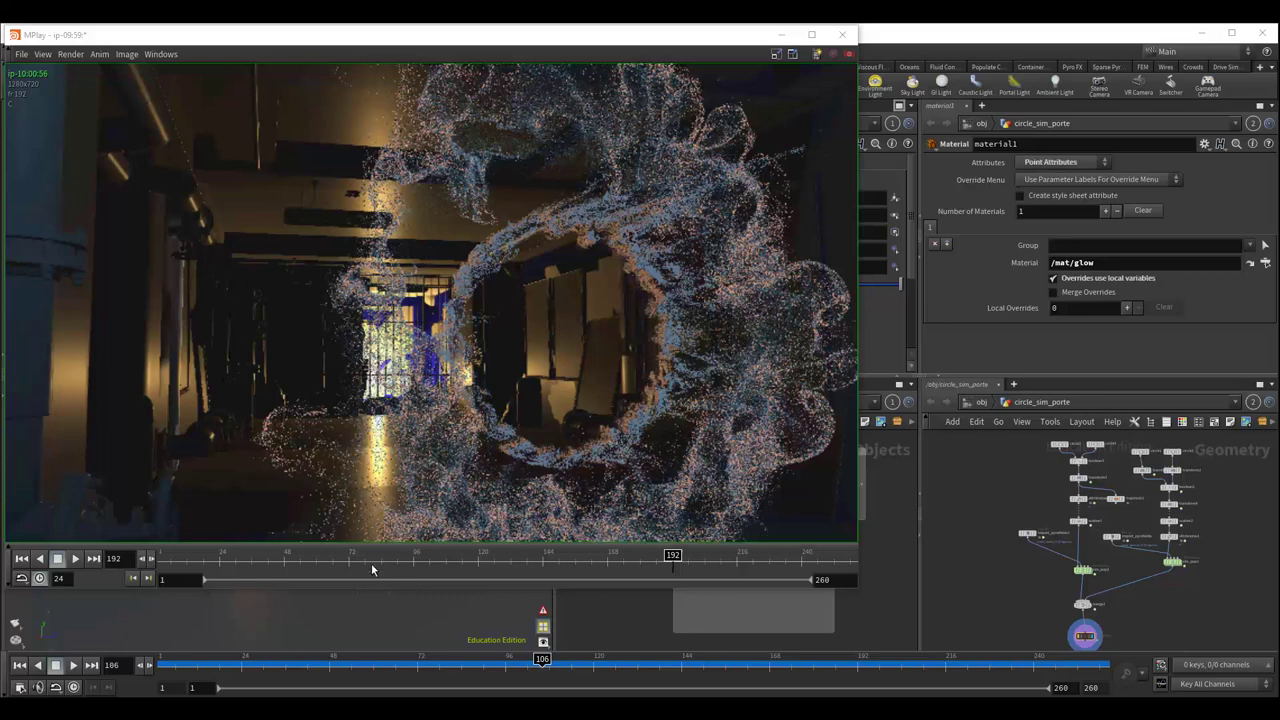
Move the MPlay flipbook off screen and scrub the scene timeline back to frame 25
drag(246, 556, 180, 555)
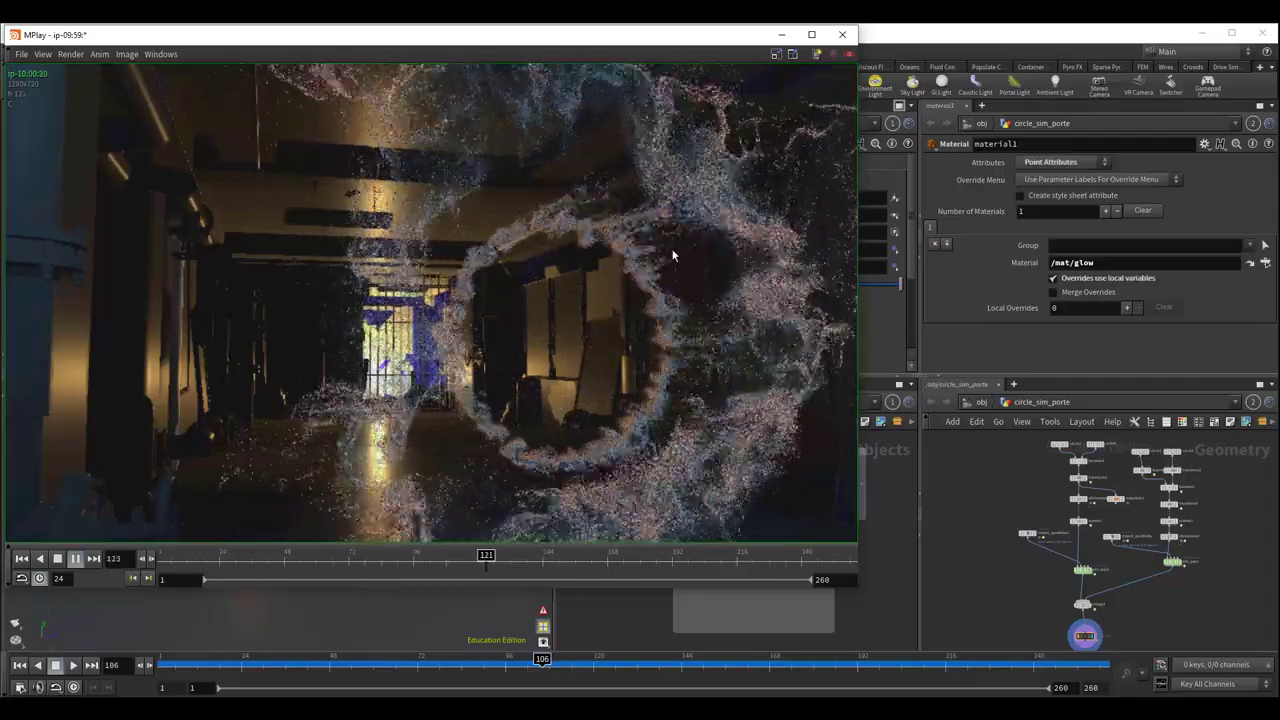
drag(731, 38, 764, 53)
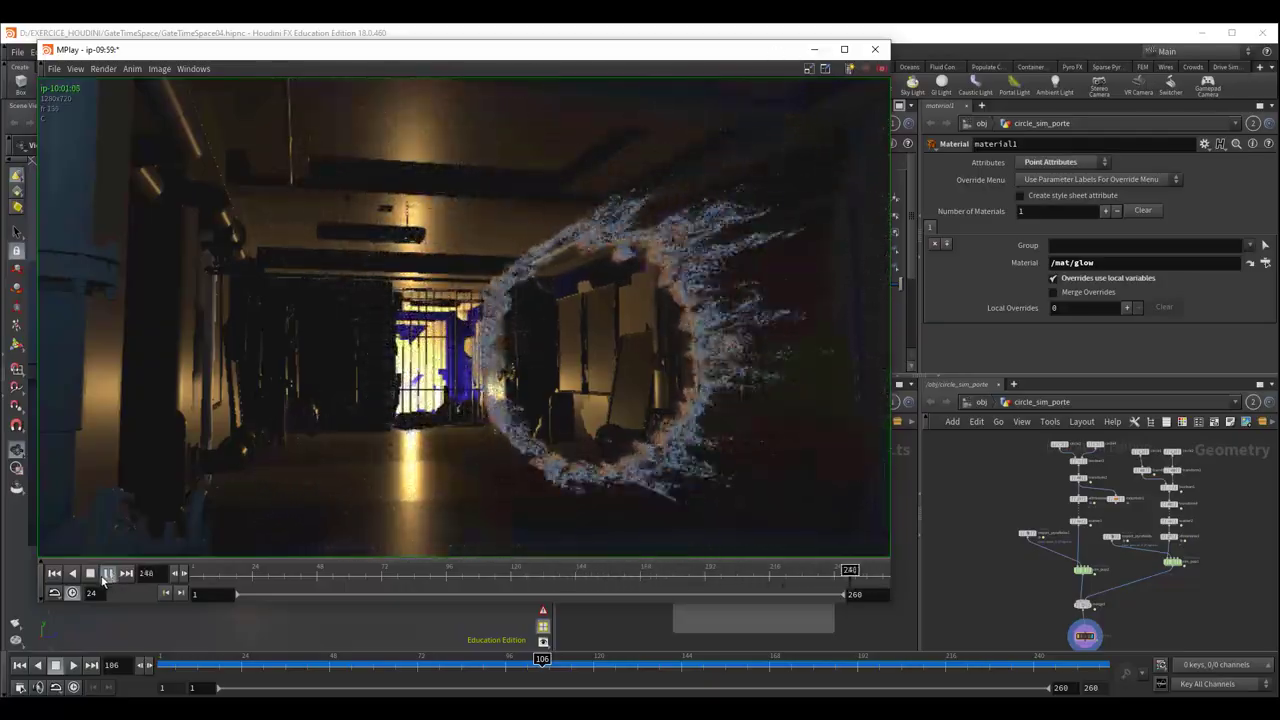
drag(267, 53, 1279, 200)
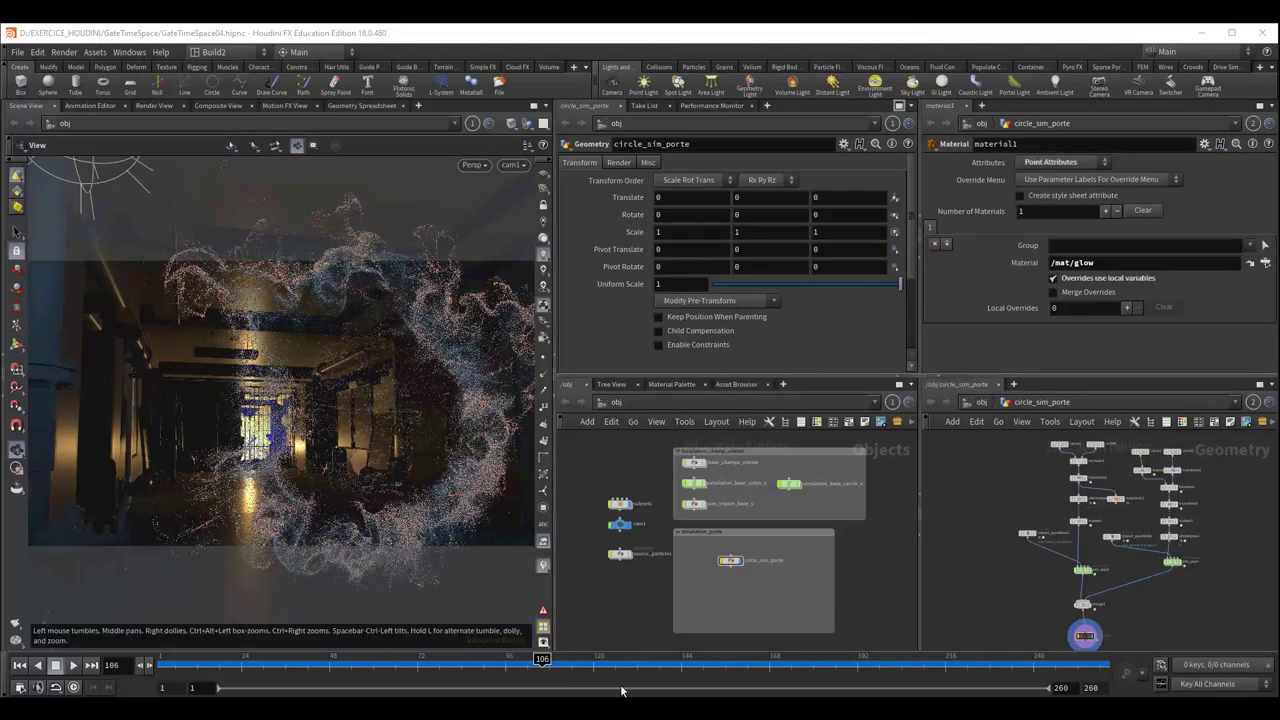
drag(458, 662, 207, 645)
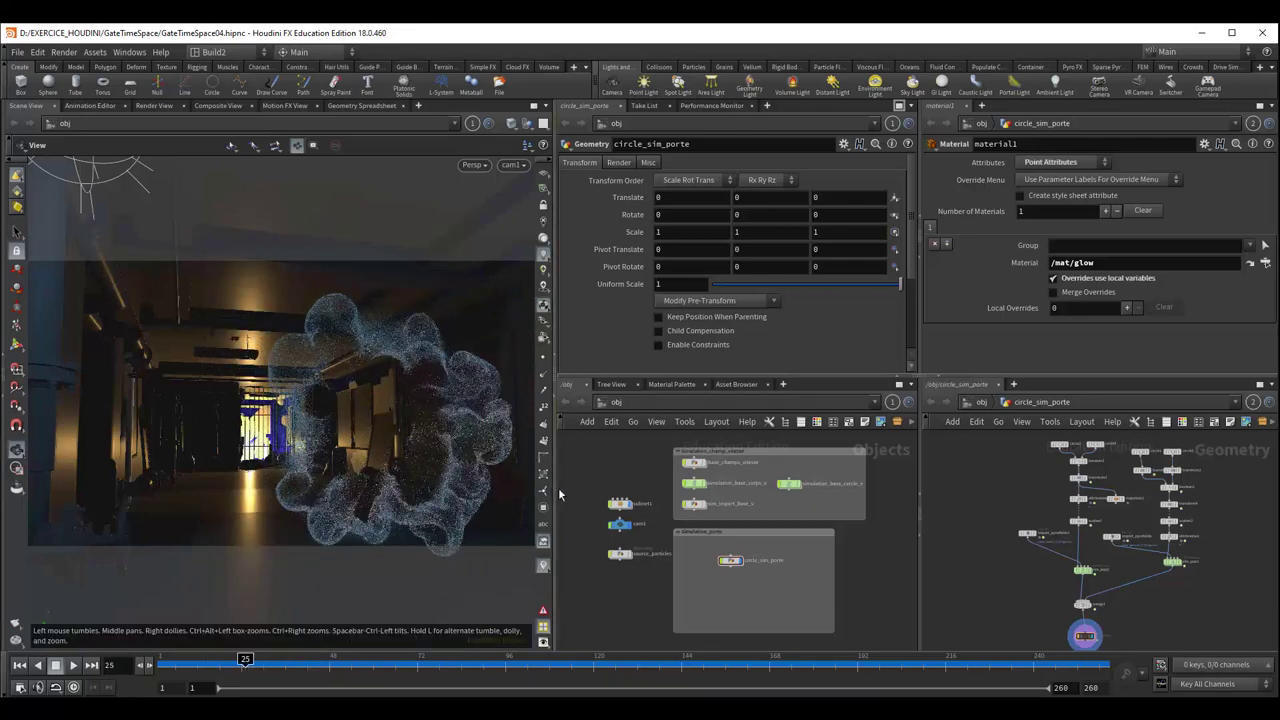
Enlarge the parameter panes and pan /obj to show the Simulation_champ_vitesse and Simulation_porte groups
drag(551, 489, 491, 489)
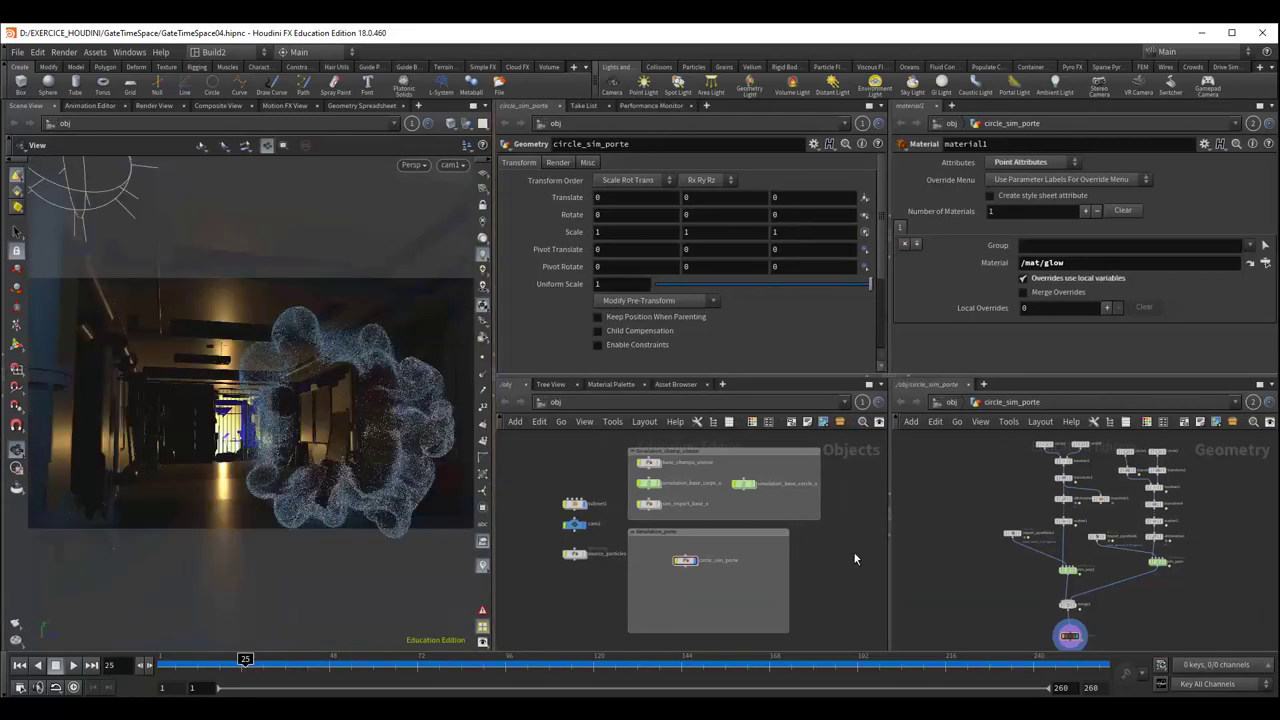
scroll(800, 540, up, 1)
scroll(750, 530, up, 1)
scroll(708, 518, up, 2)
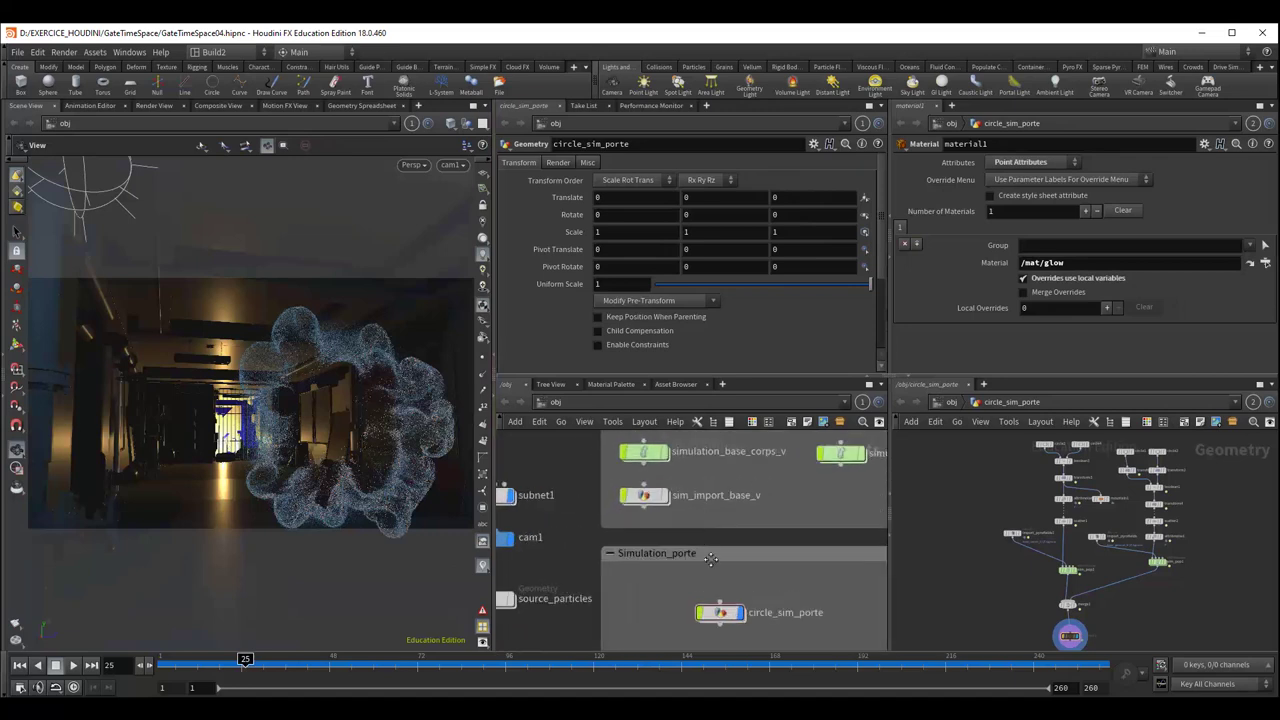
middle_drag(710, 560, 697, 558)
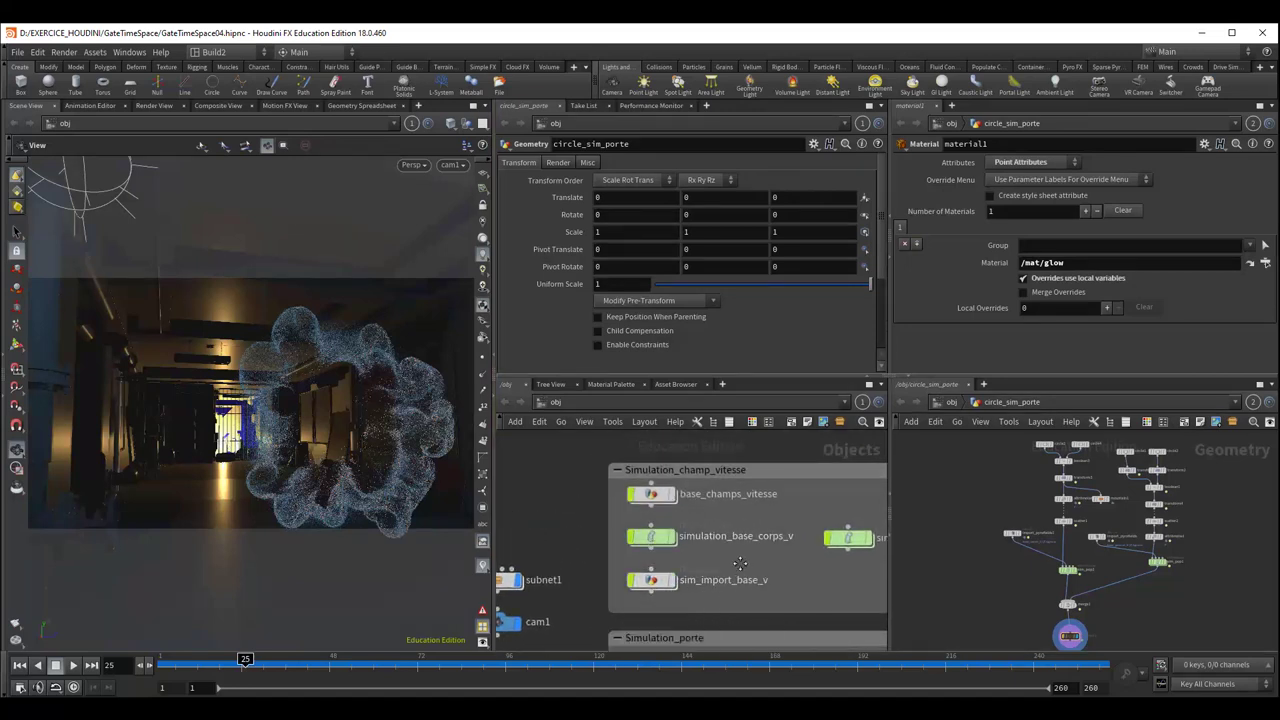
middle_drag(740, 563, 668, 524)
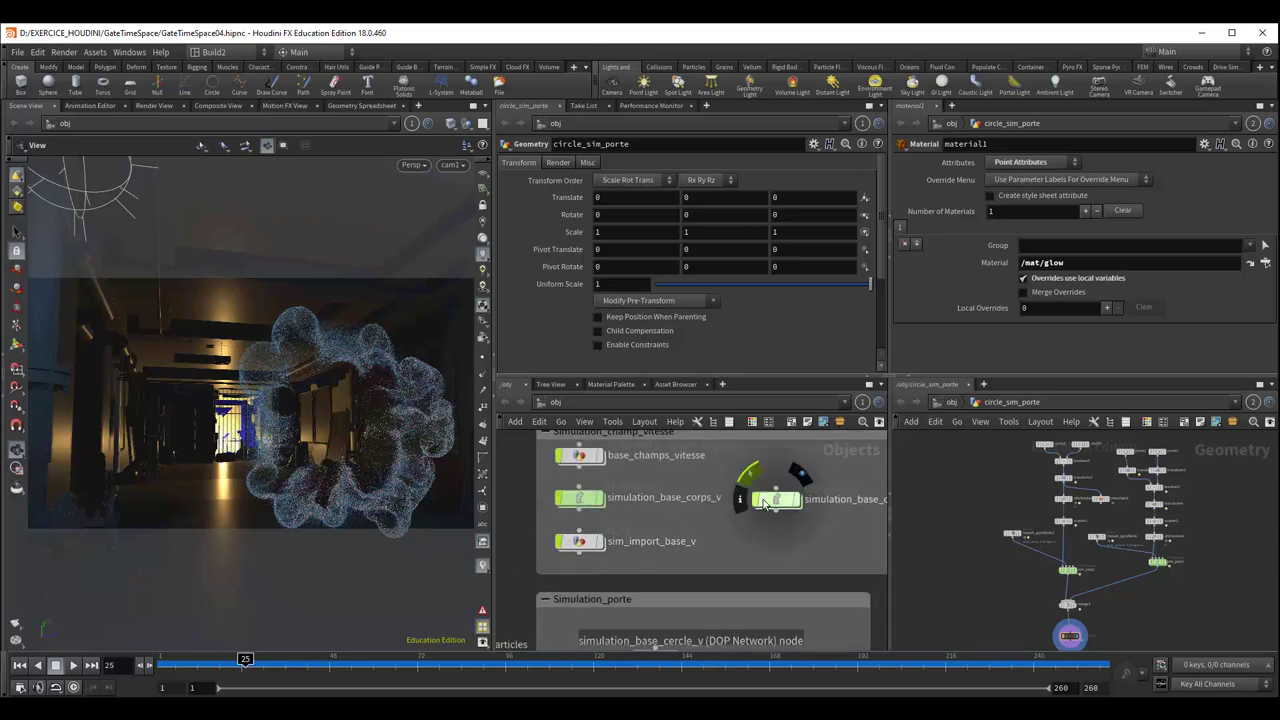
middle_drag(755, 540, 733, 539)
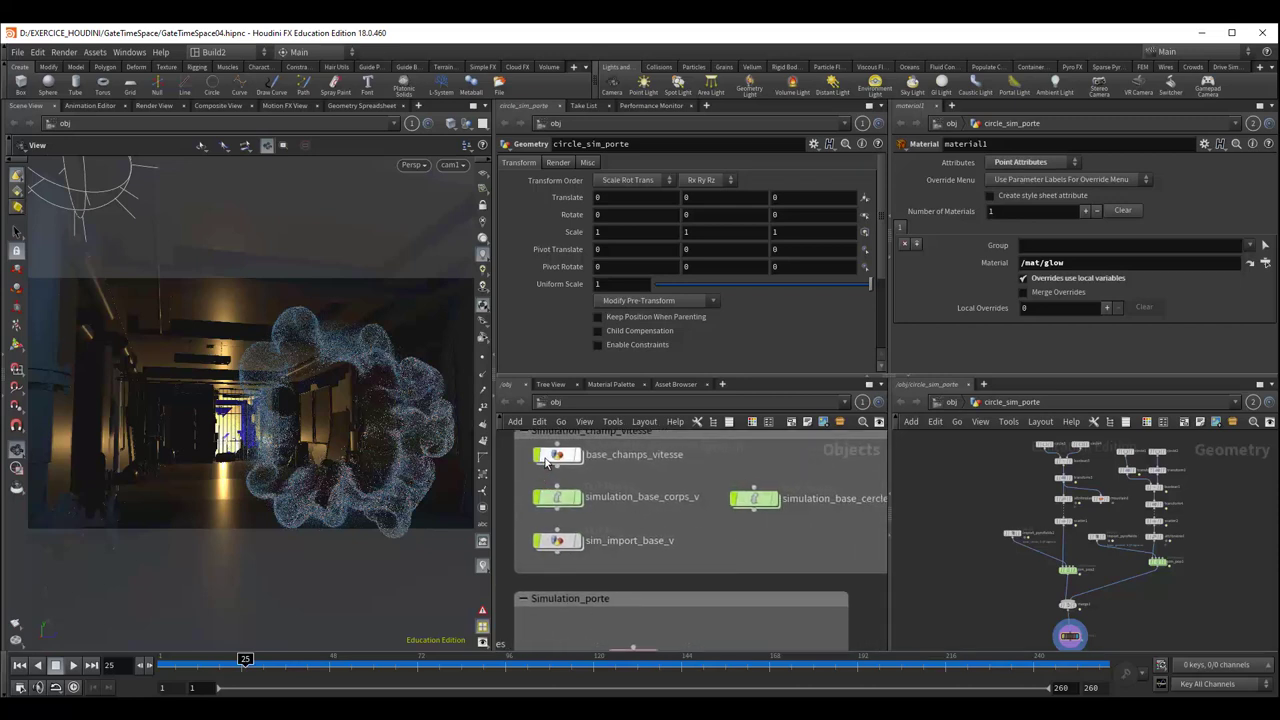
Peek inside base_champs_vitesse, return to object level, and hide the particle gate's display flag
double_click(560, 459)
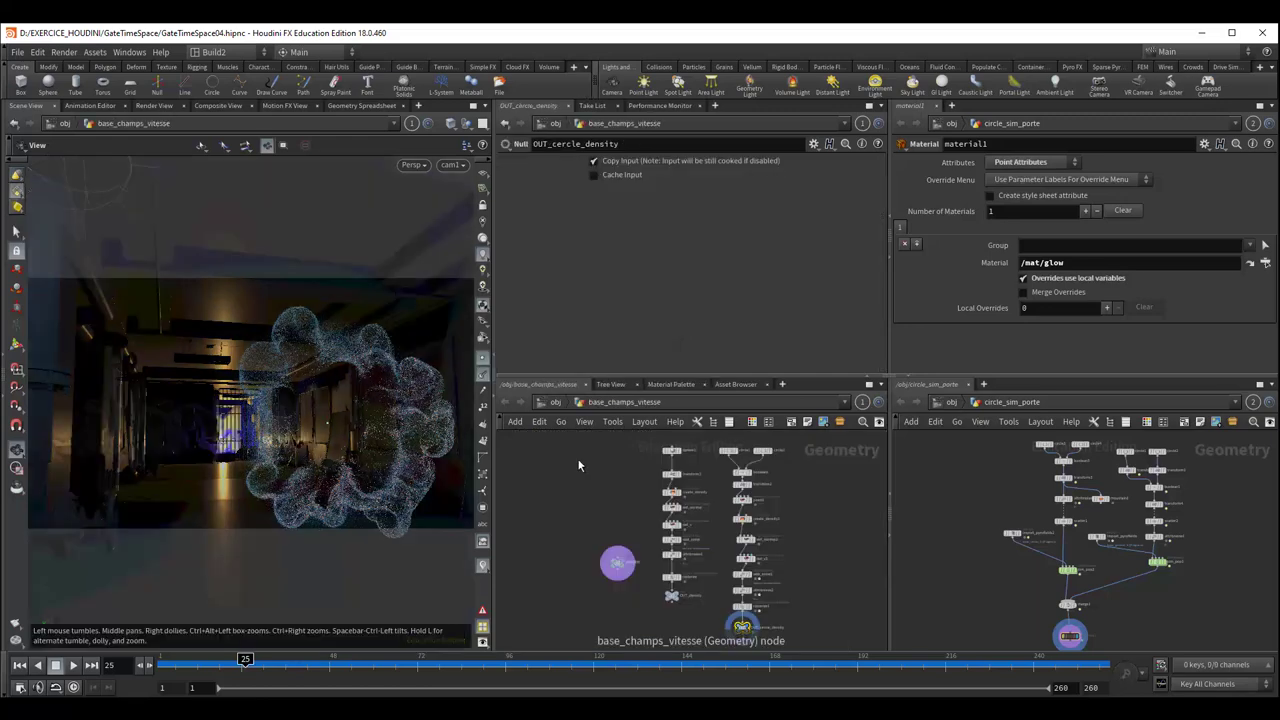
middle_drag(845, 493, 843, 499)
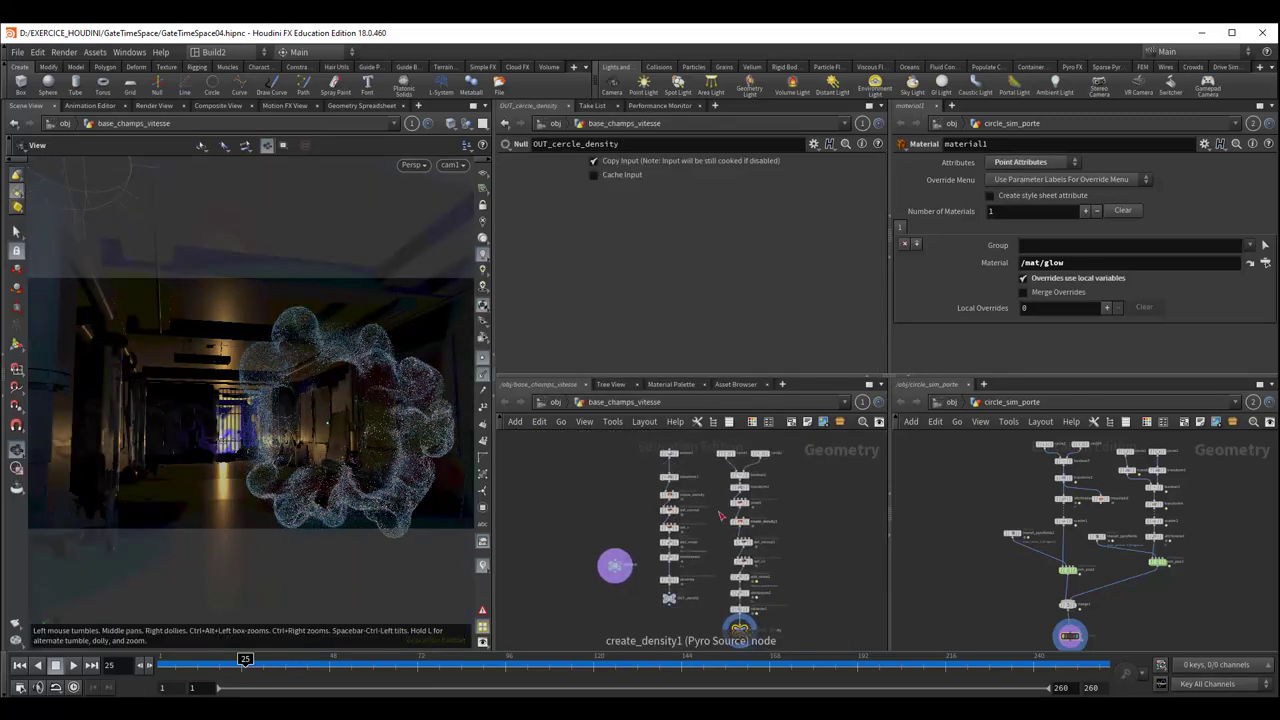
click(557, 403)
scroll(704, 563, down, 1)
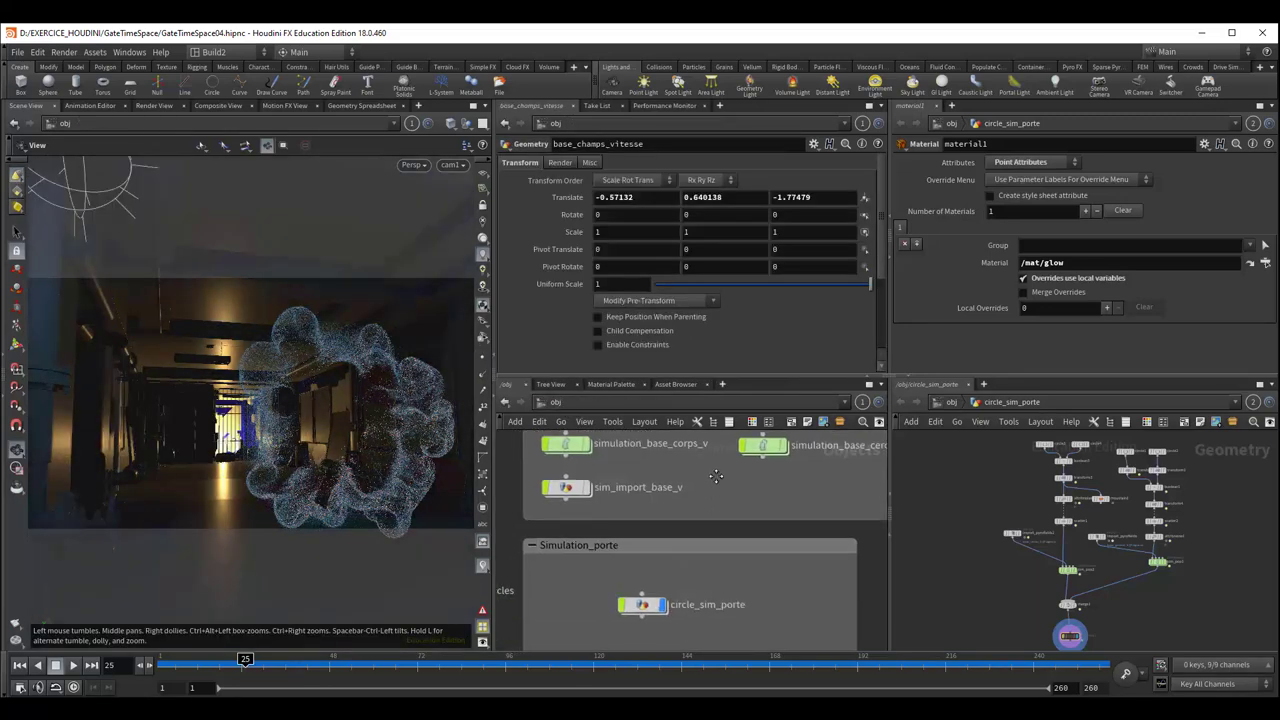
scroll(690, 555, down, 1)
click(668, 537)
Set the viewport to No cam and recentre the network on the Simulation_champ_vitesse group
middle_drag(770, 484, 775, 620)
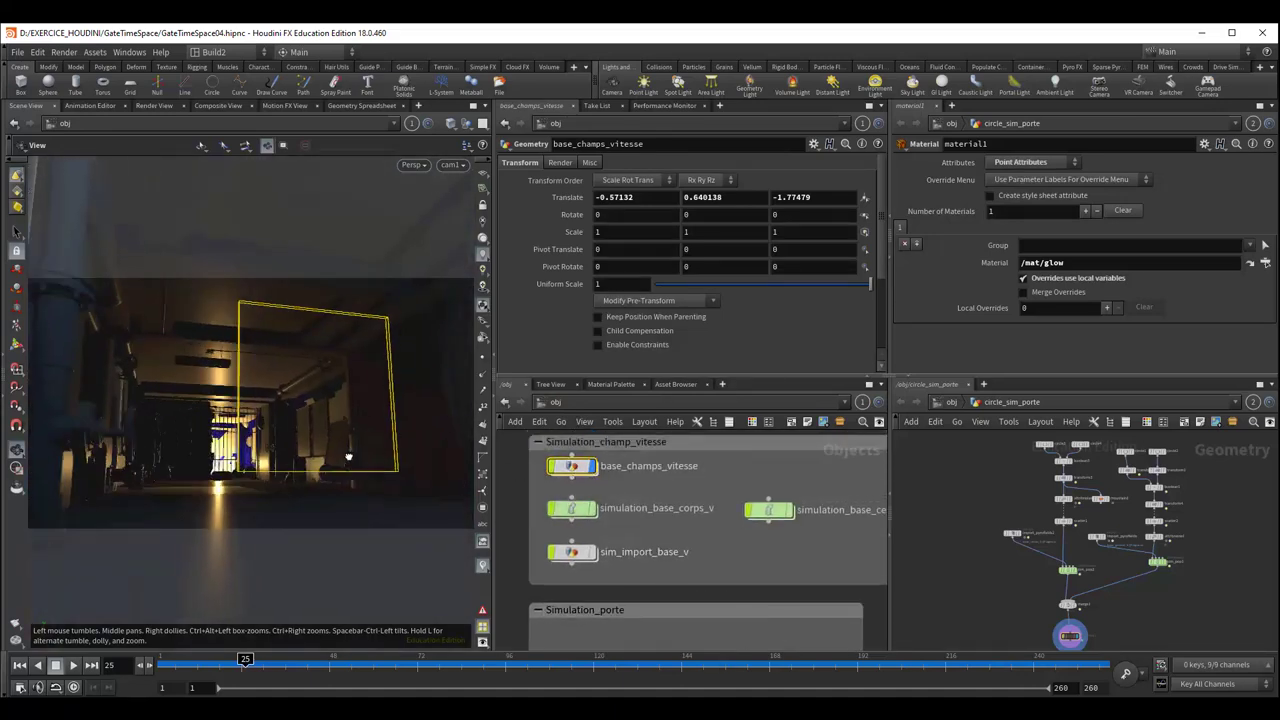
drag(349, 461, 355, 463)
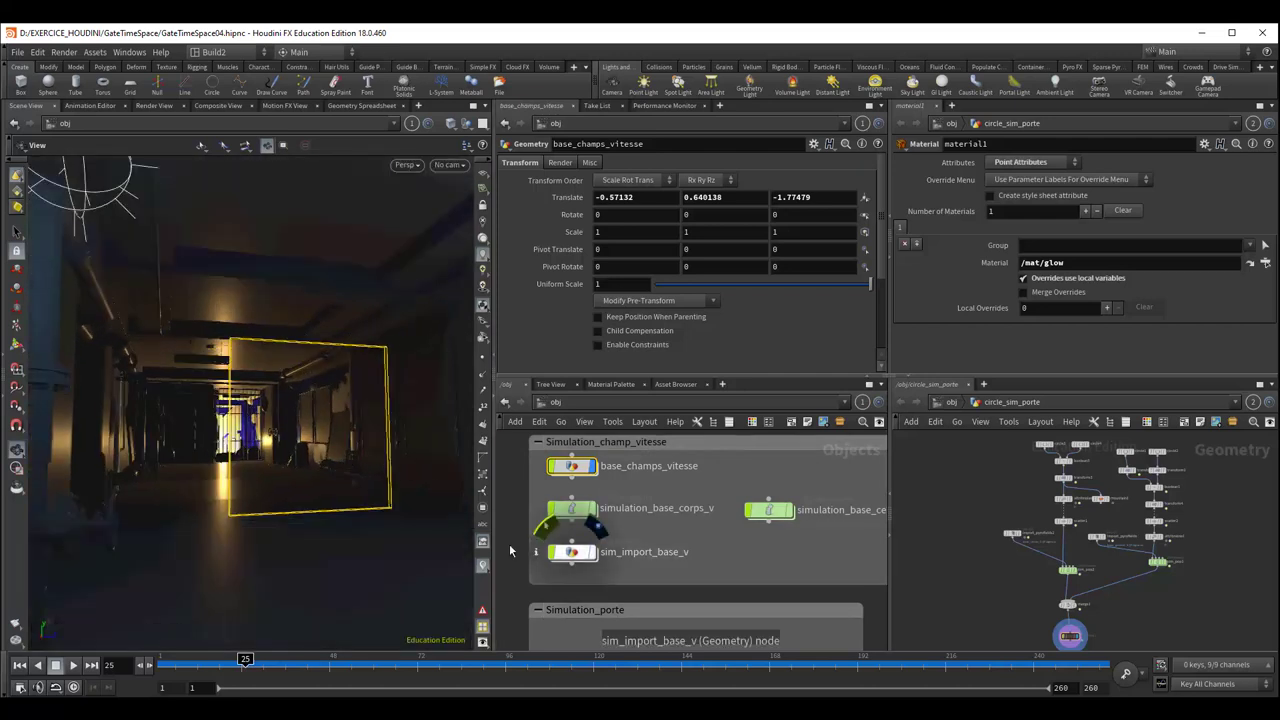
middle_drag(660, 530, 645, 545)
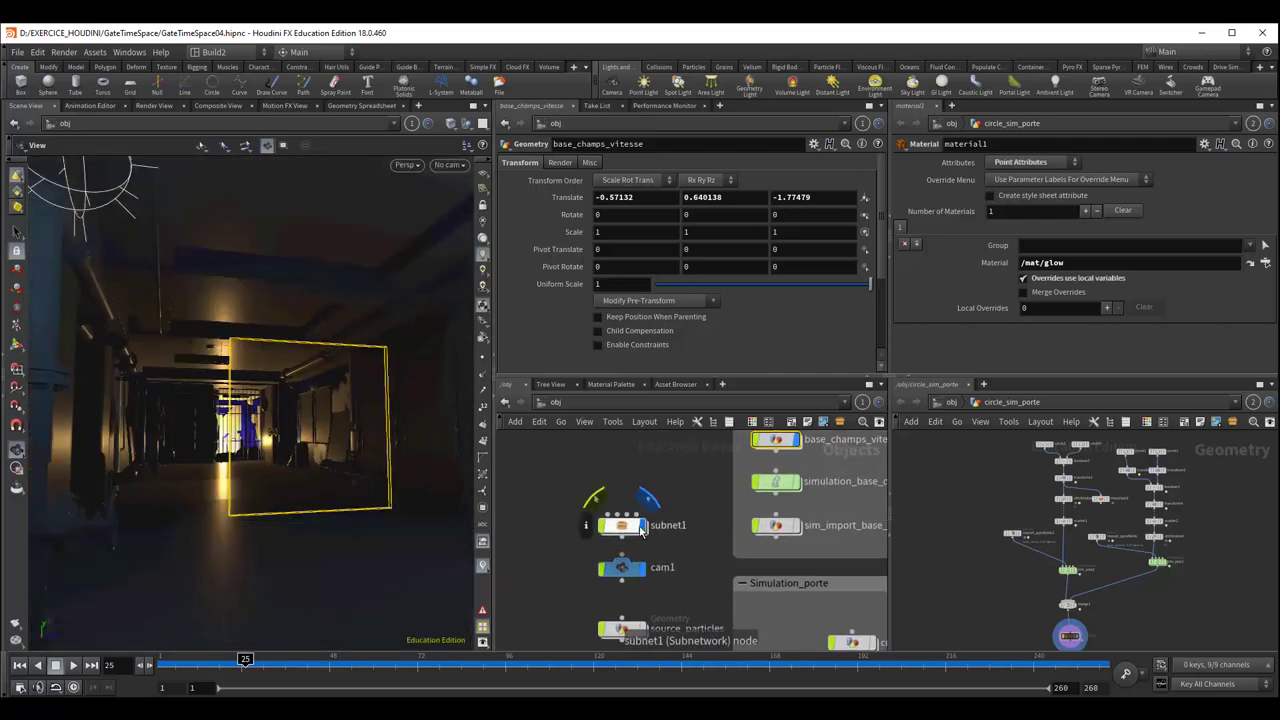
middle_drag(688, 504, 531, 554)
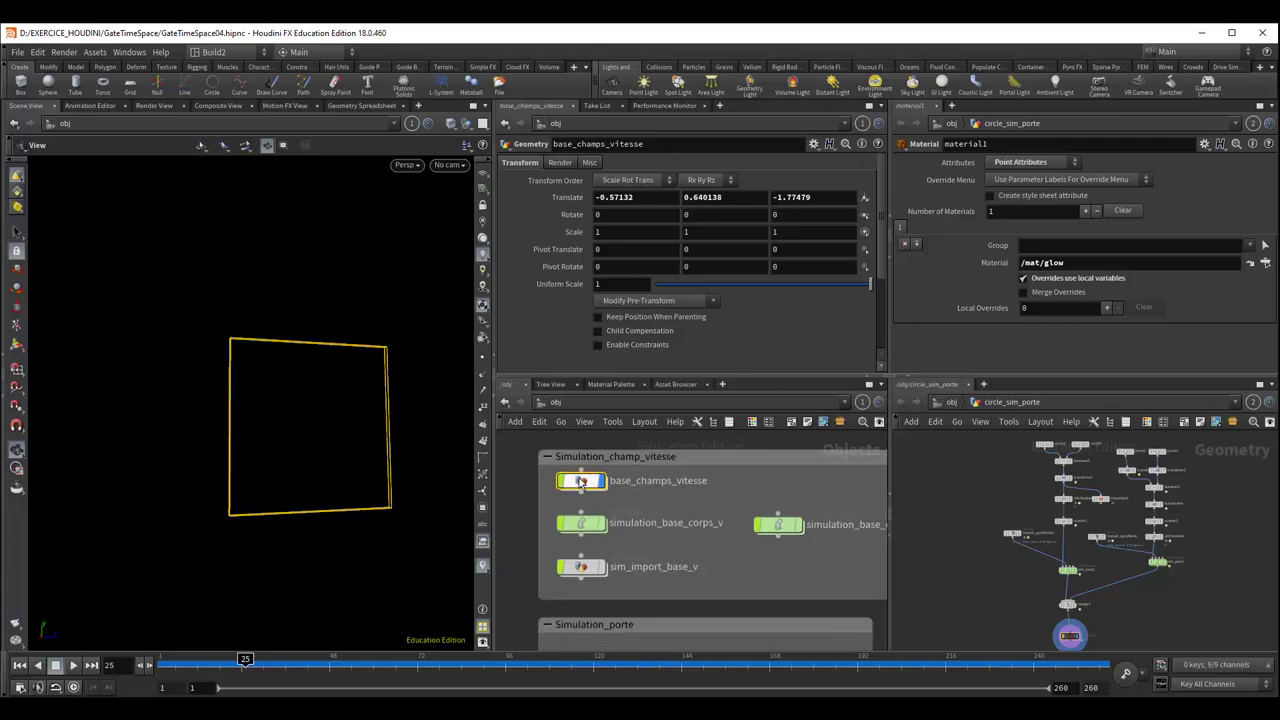
Dive into base_champs_vitesse and frame def_v, add_noise, create_density1 and the OUT nodes
double_click(582, 482)
scroll(815, 570, up, 3)
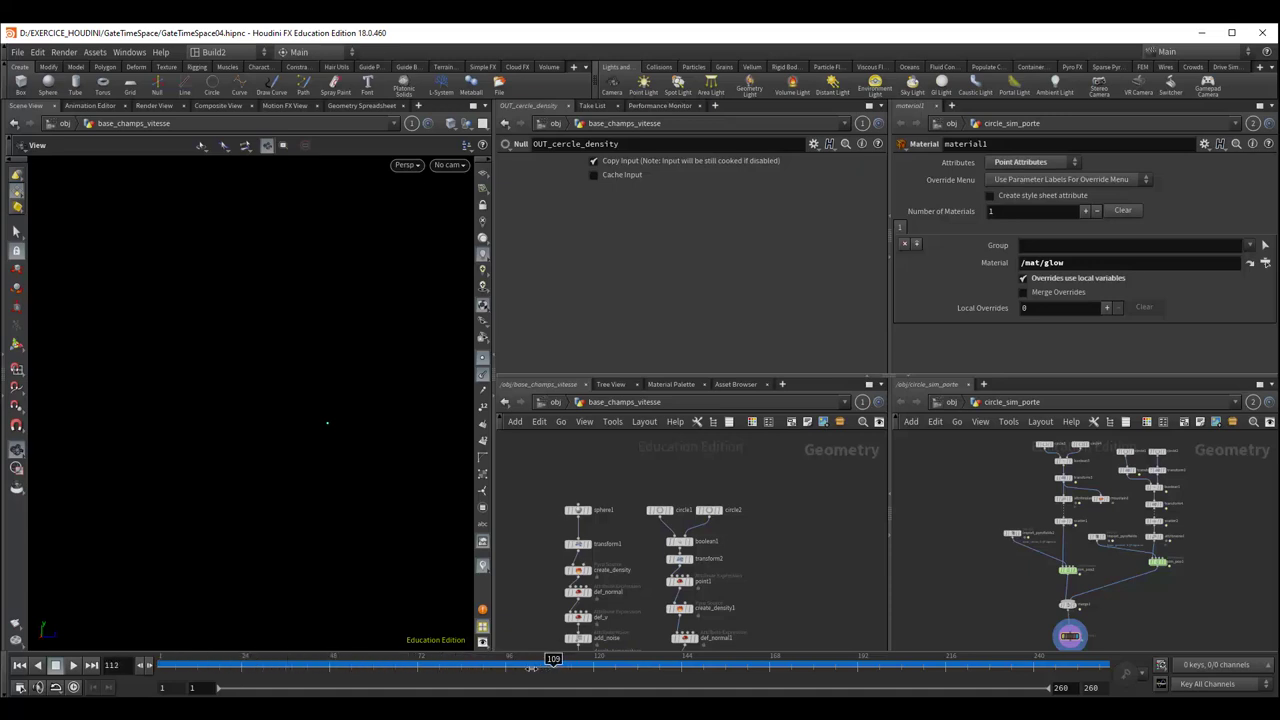
scroll(784, 530, up, 2)
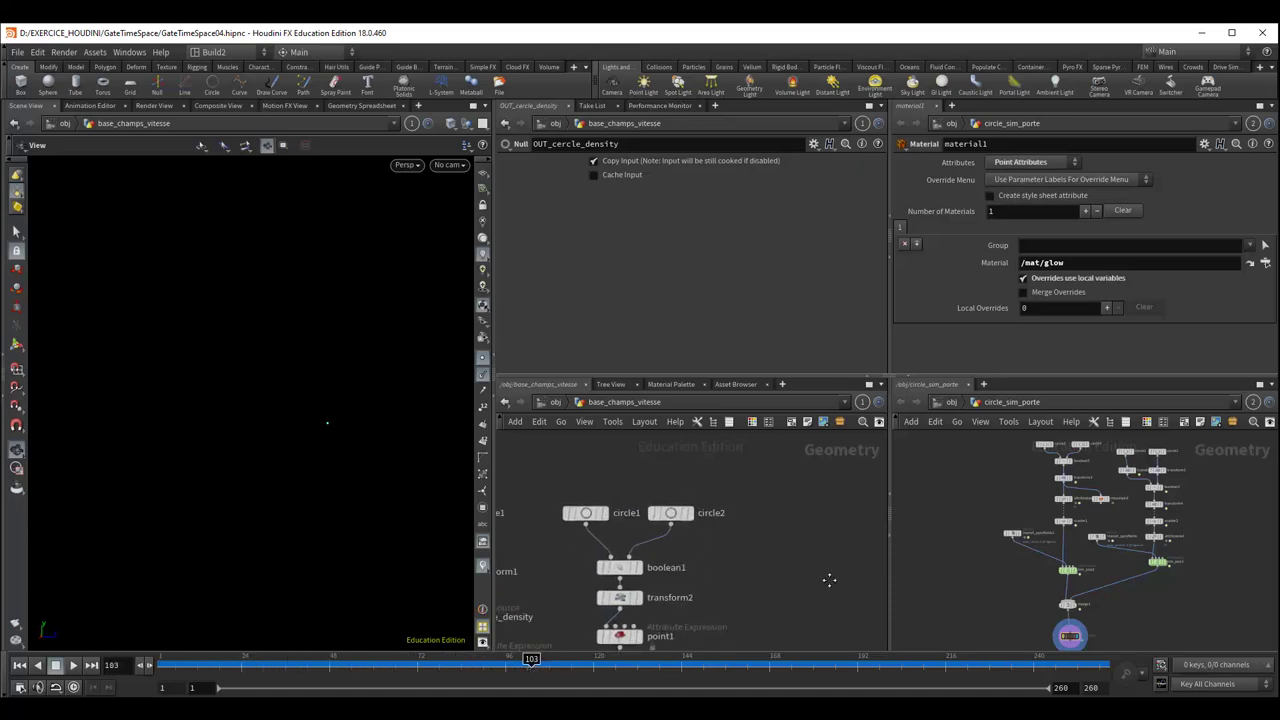
middle_drag(636, 536, 699, 451)
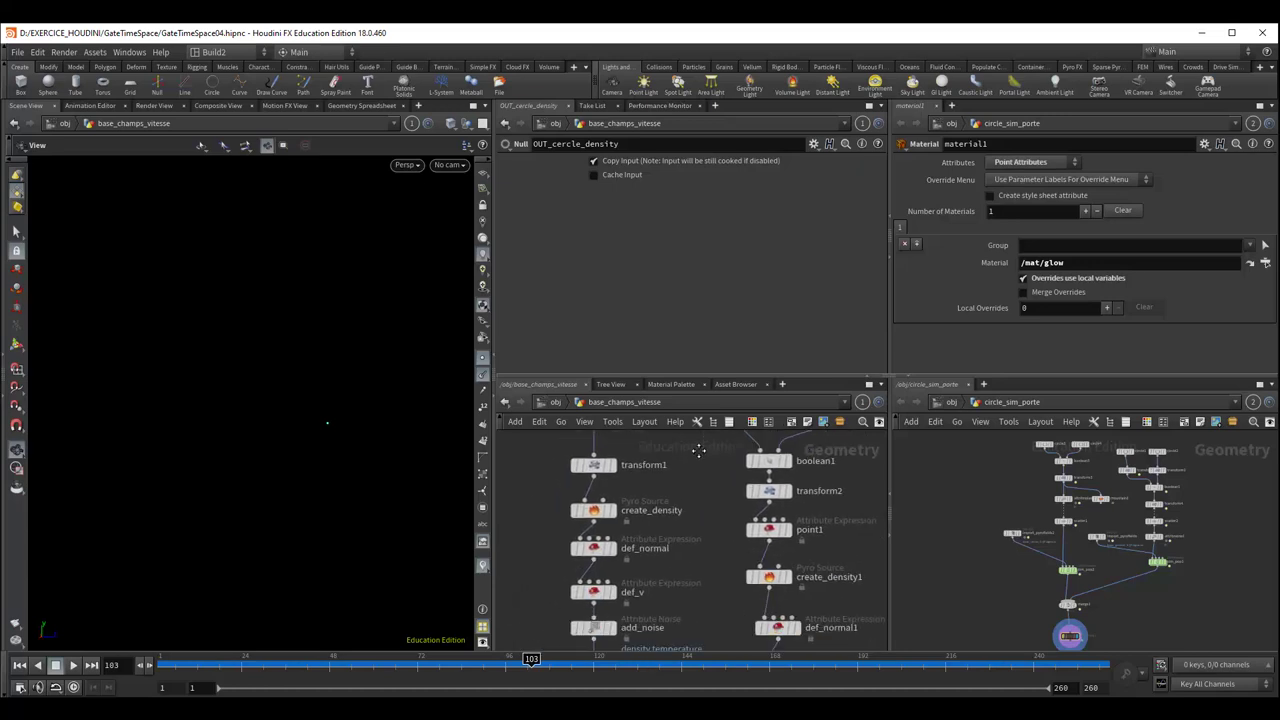
middle_drag(677, 567, 653, 517)
scroll(653, 517, down, 1)
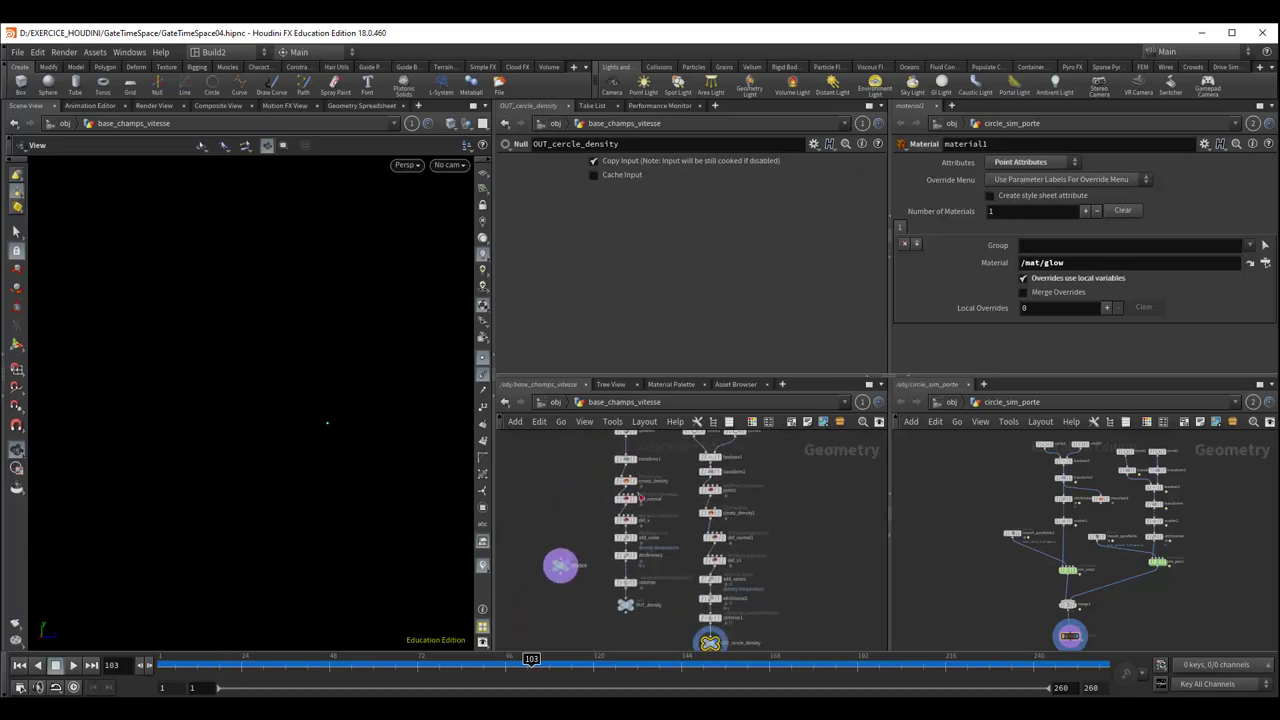
middle_drag(652, 593, 646, 570)
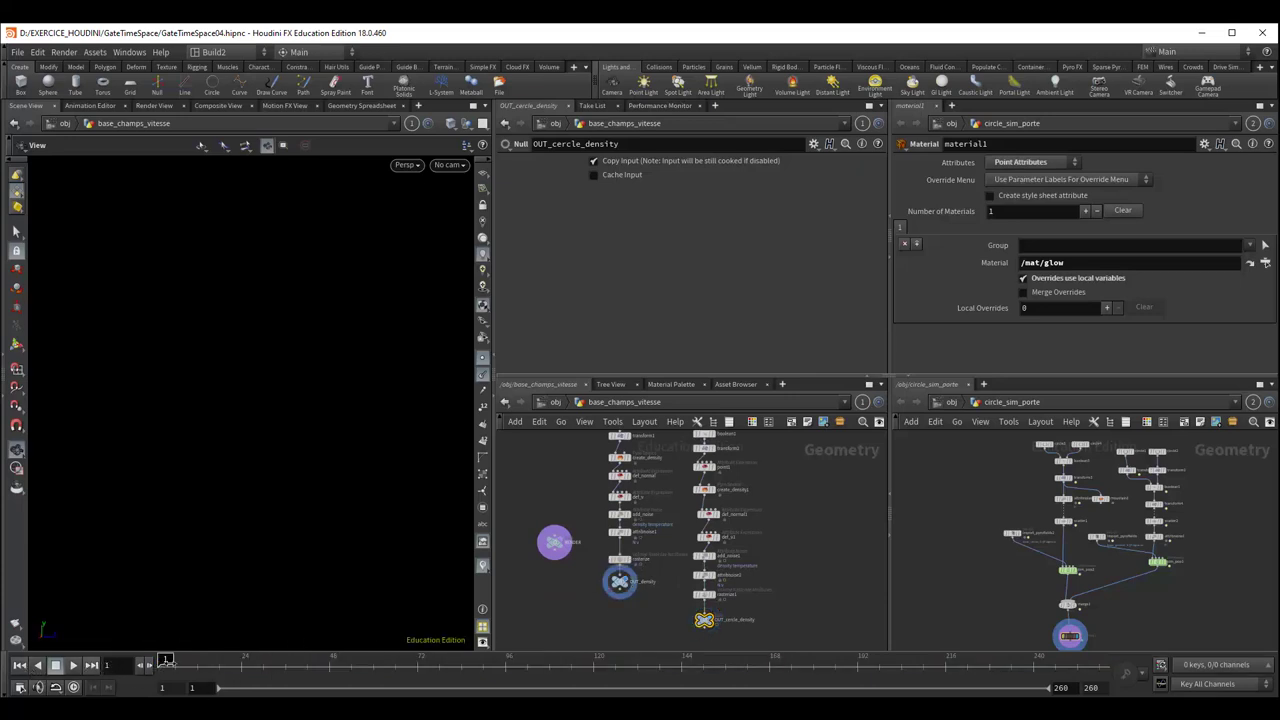
middle_drag(576, 479, 578, 507)
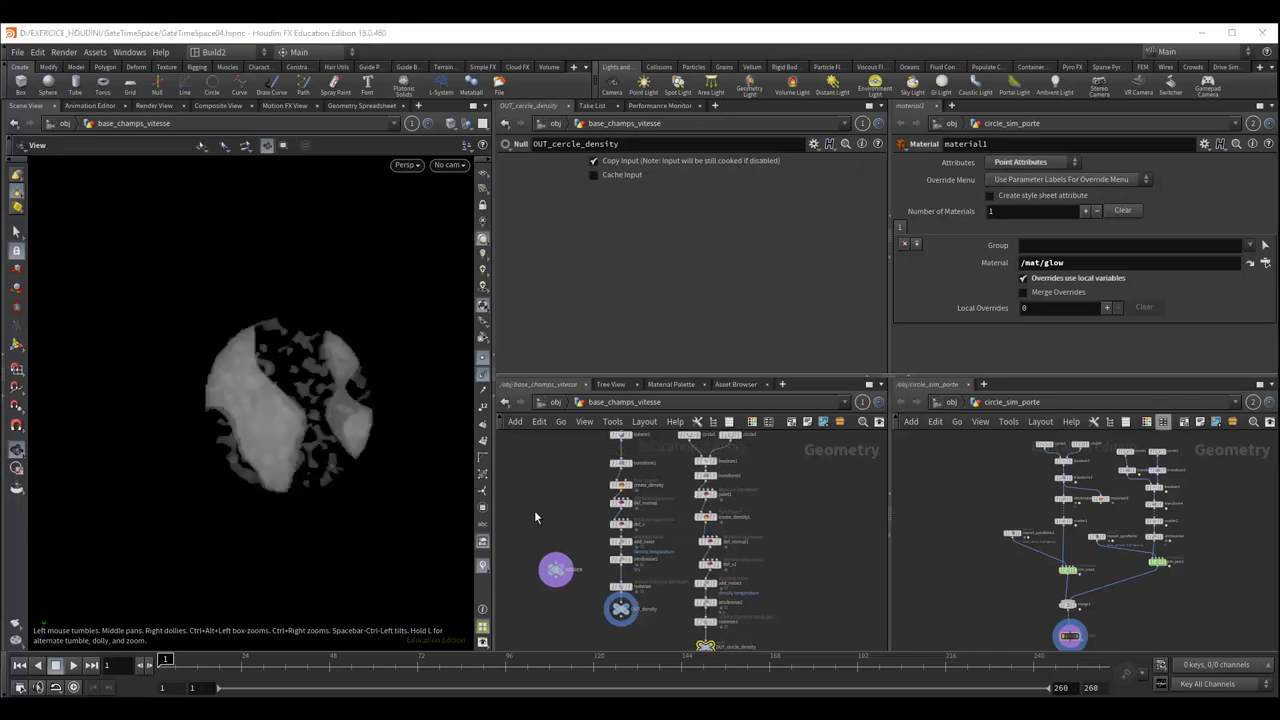
Zoom in on add_noise, attribnoise1, rasterize and the RENDER nodes
scroll(534, 517, up, 1)
scroll(585, 509, up, 2)
scroll(585, 509, up, 2)
scroll(633, 443, up, 2)
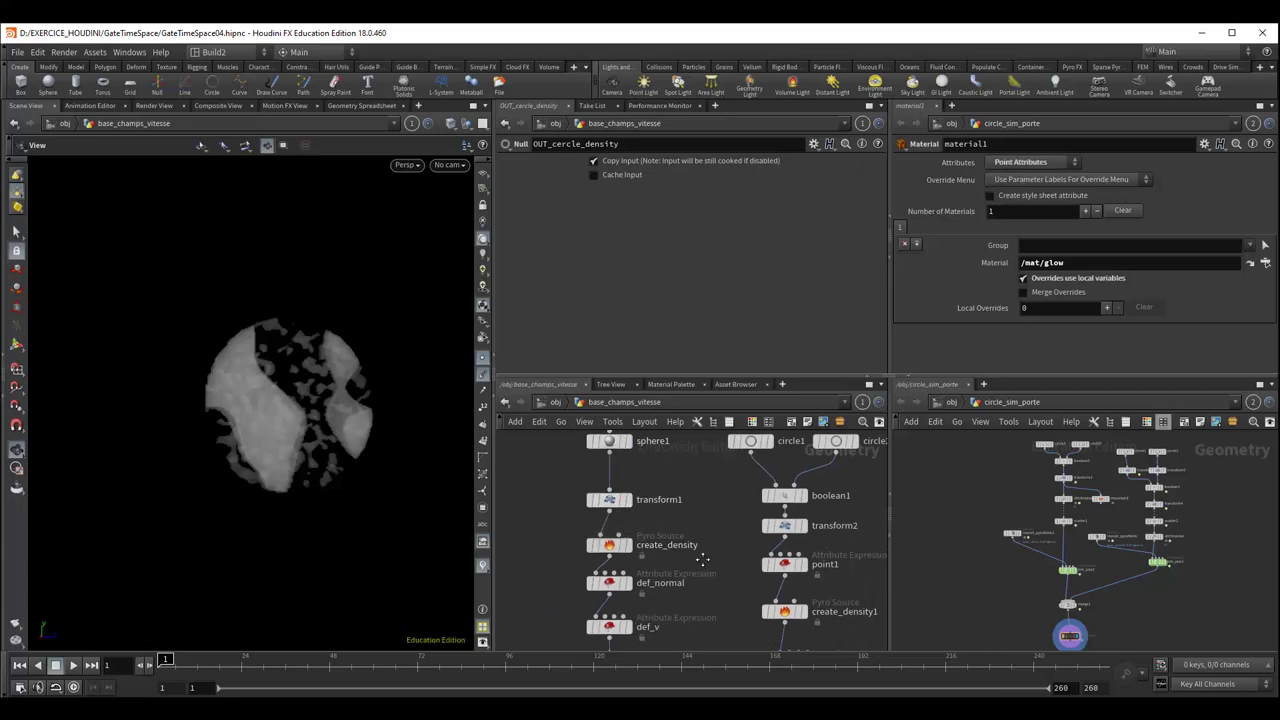
middle_drag(703, 560, 703, 512)
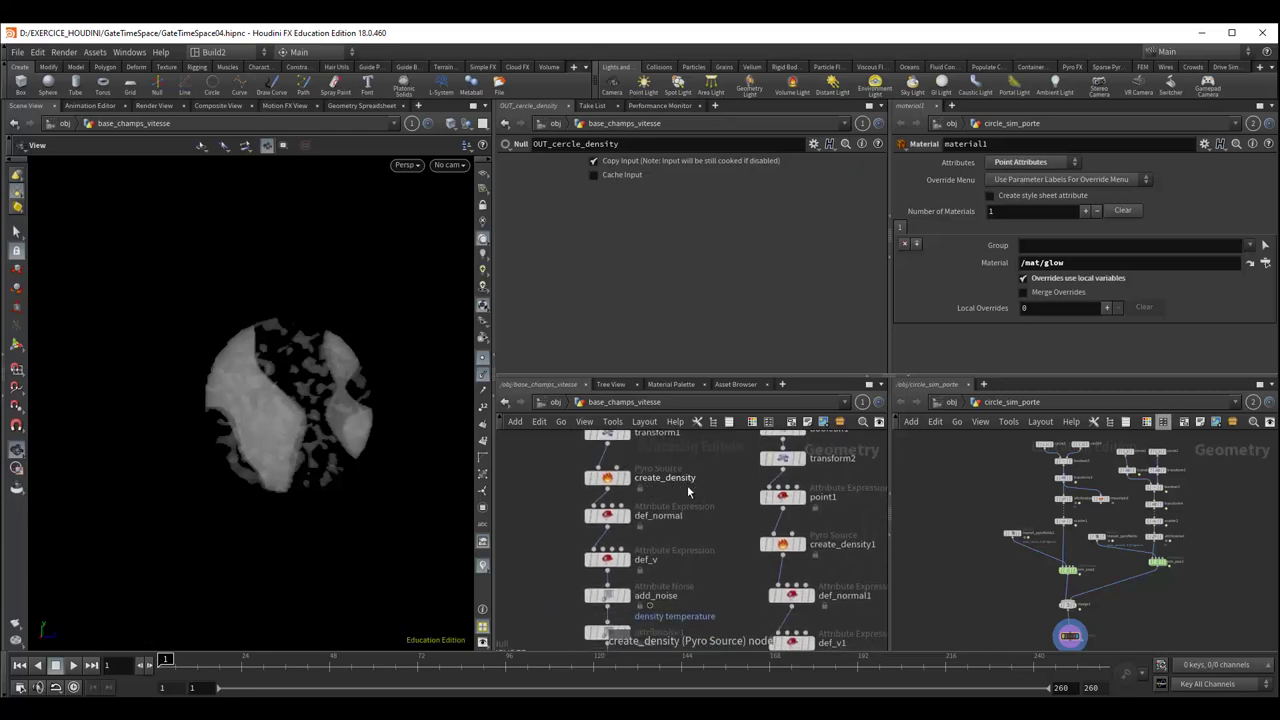
middle_drag(713, 513, 687, 453)
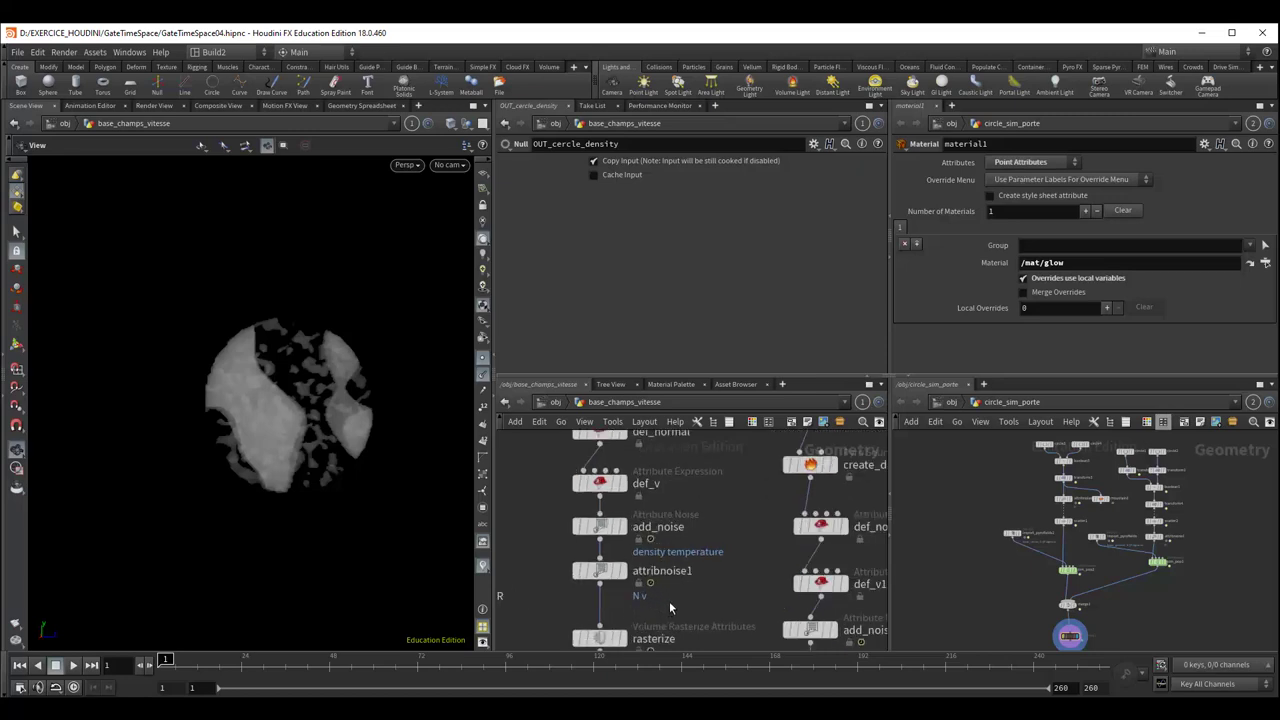
scroll(669, 601, up, 2)
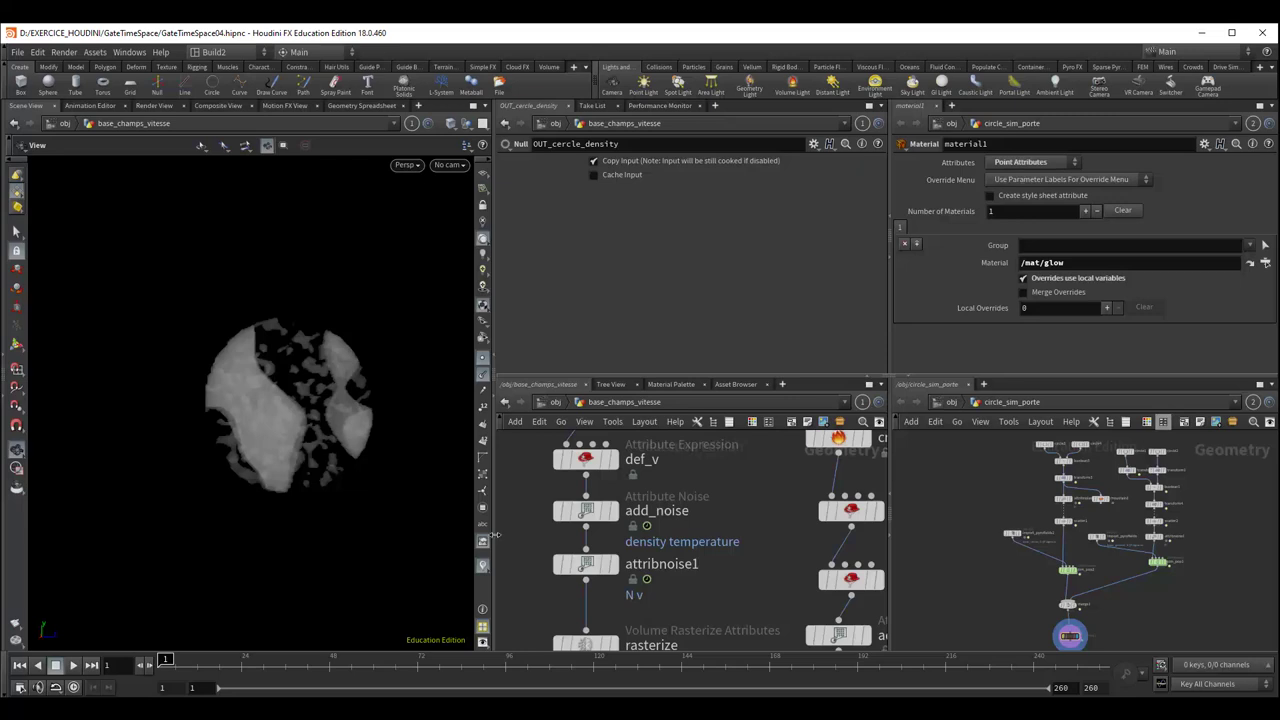
Widen the network pane to show sphere1, transform1 and create_density, and orbit the density sphere
drag(490, 535, 452, 535)
middle_drag(704, 518, 587, 551)
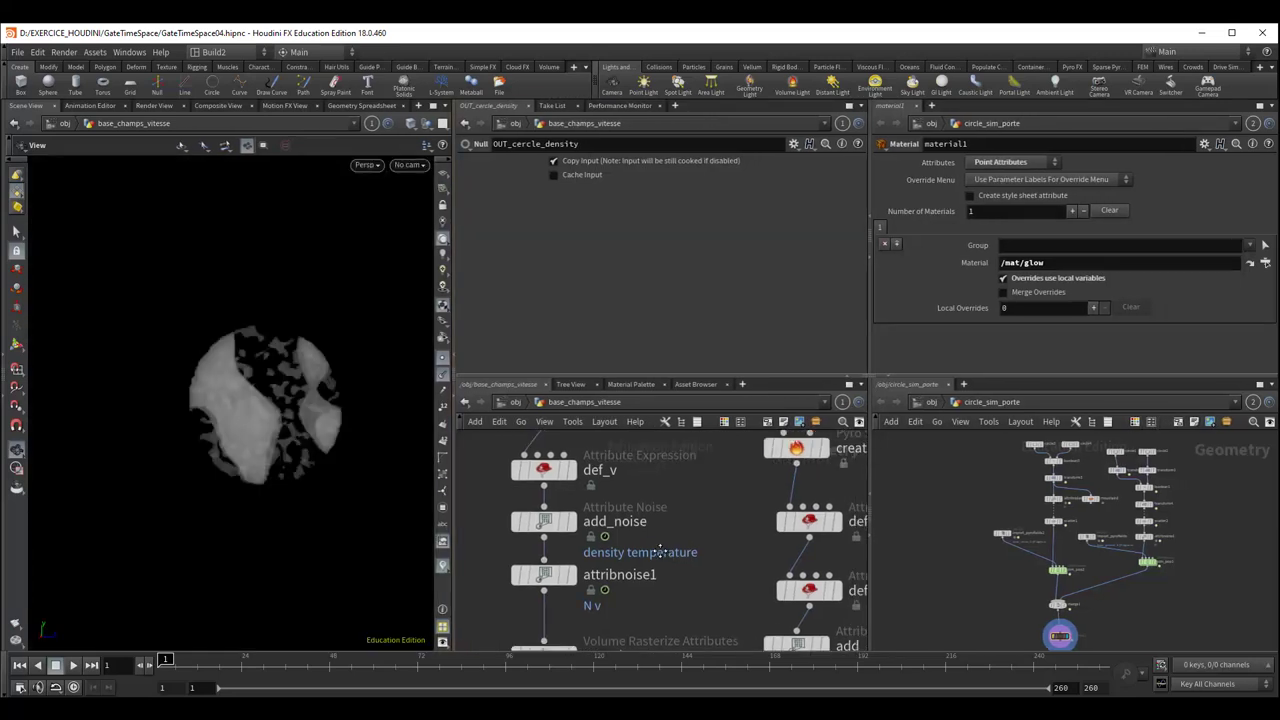
scroll(591, 533, up, 3)
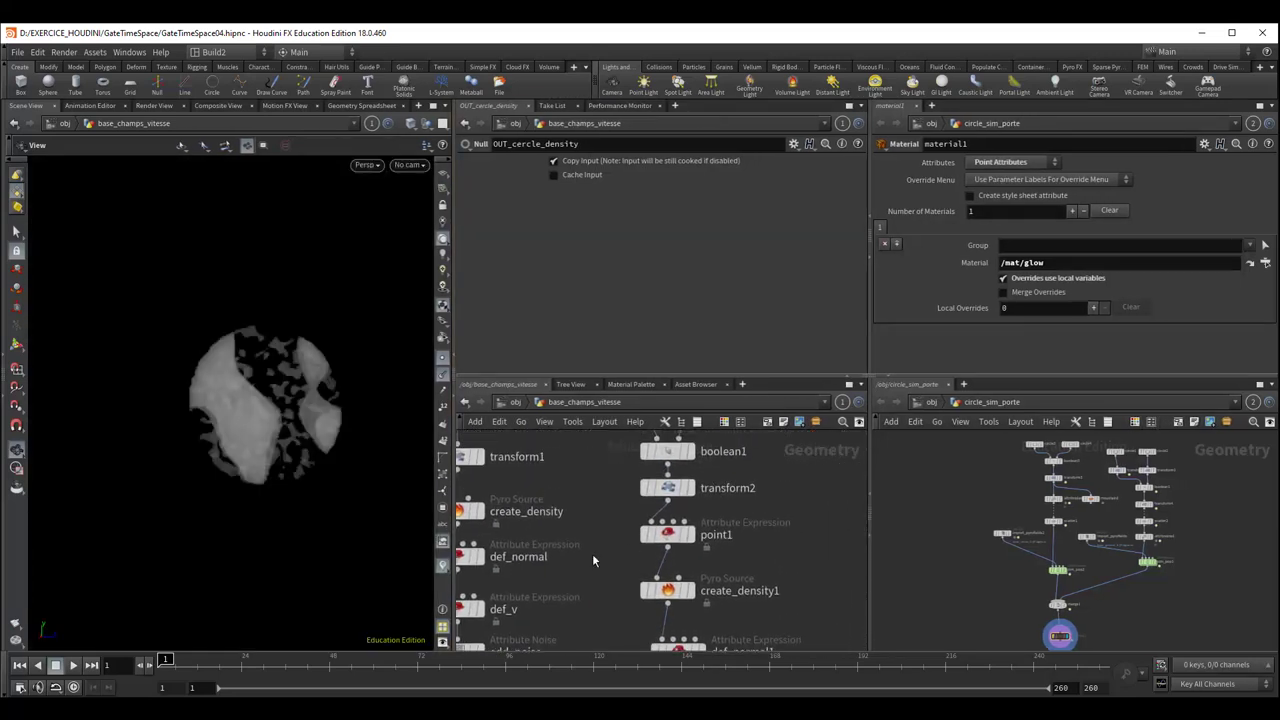
scroll(594, 556, up, 2)
middle_drag(595, 559, 636, 556)
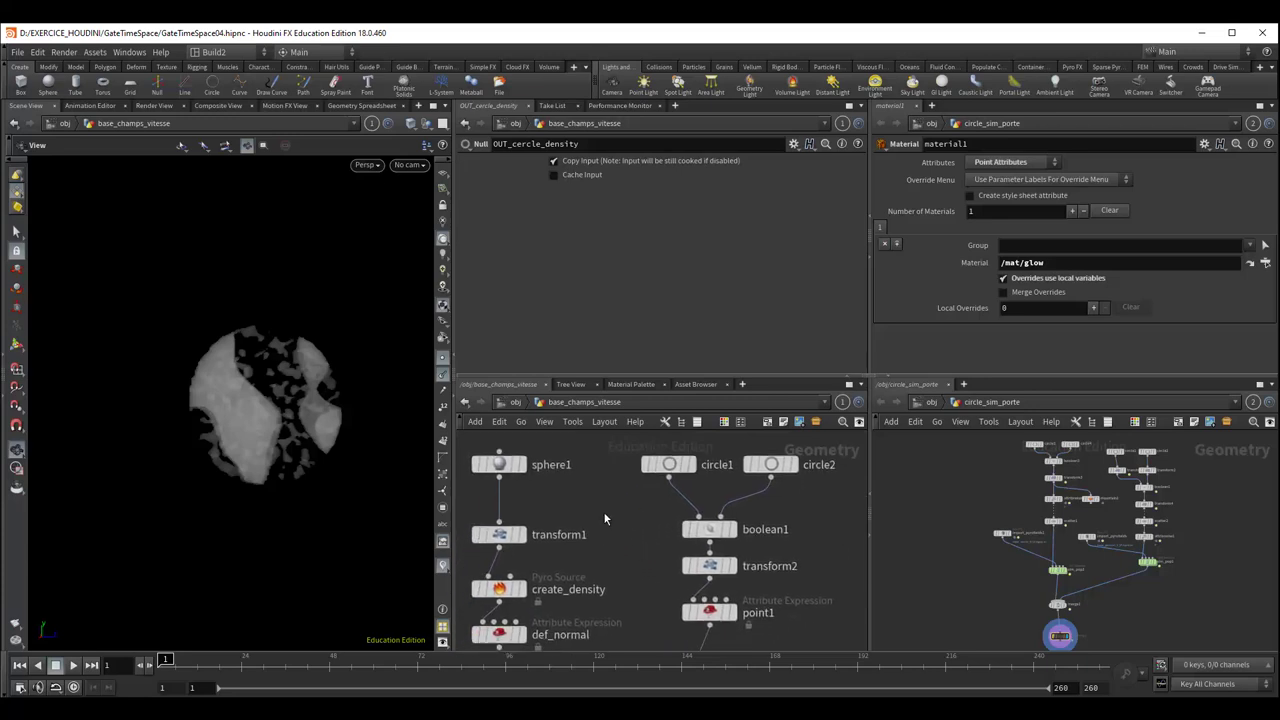
drag(323, 403, 342, 502)
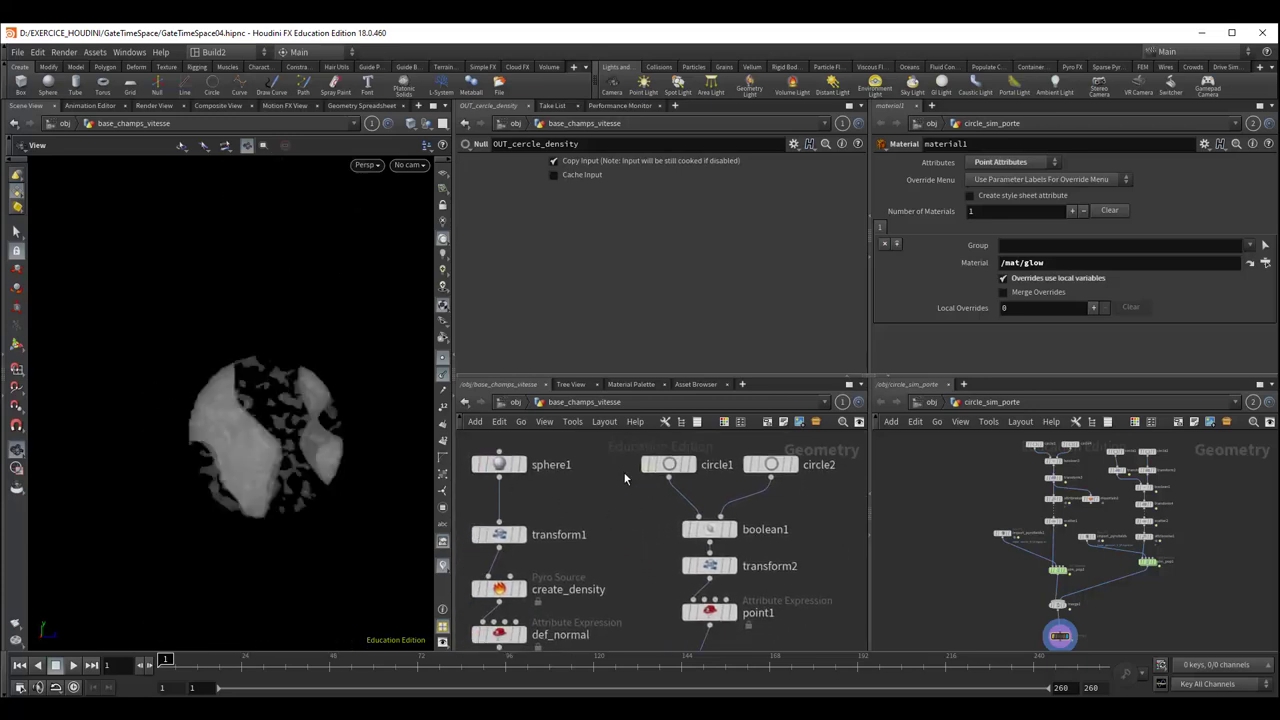
Preview circle1's flat disc and boolean1's cut-out ring, checking circle1's settings
click(690, 465)
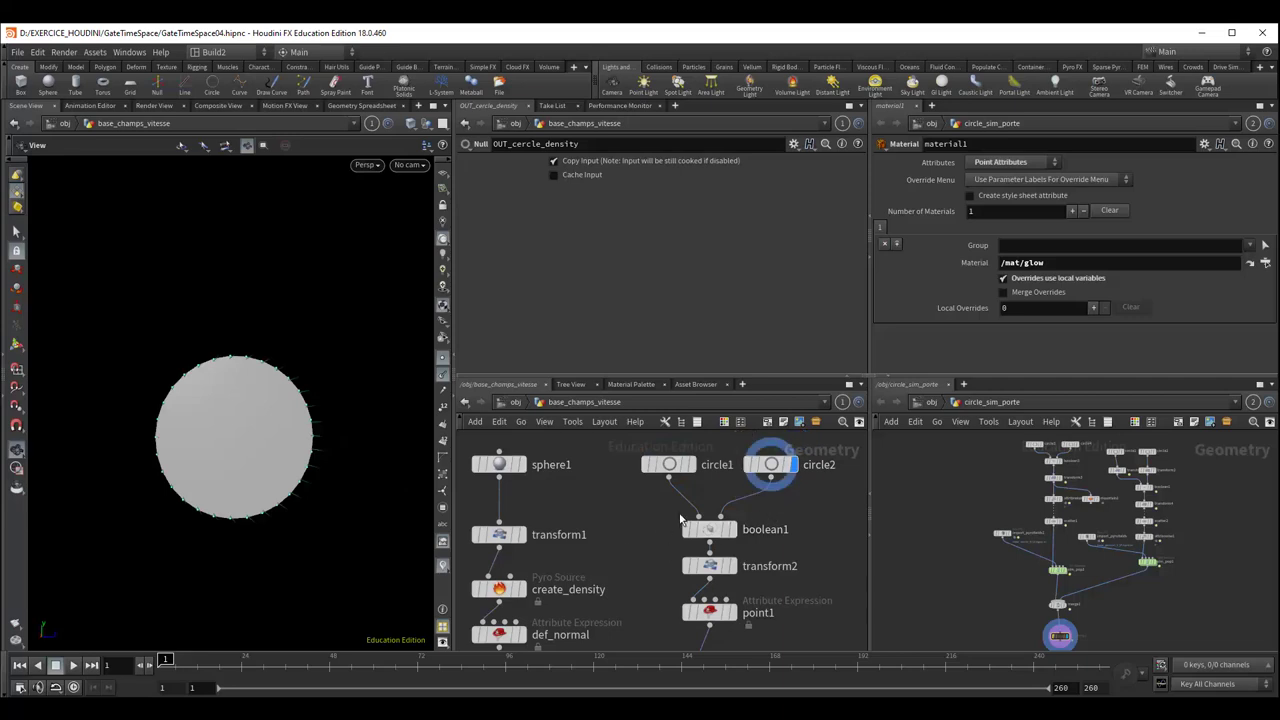
click(733, 529)
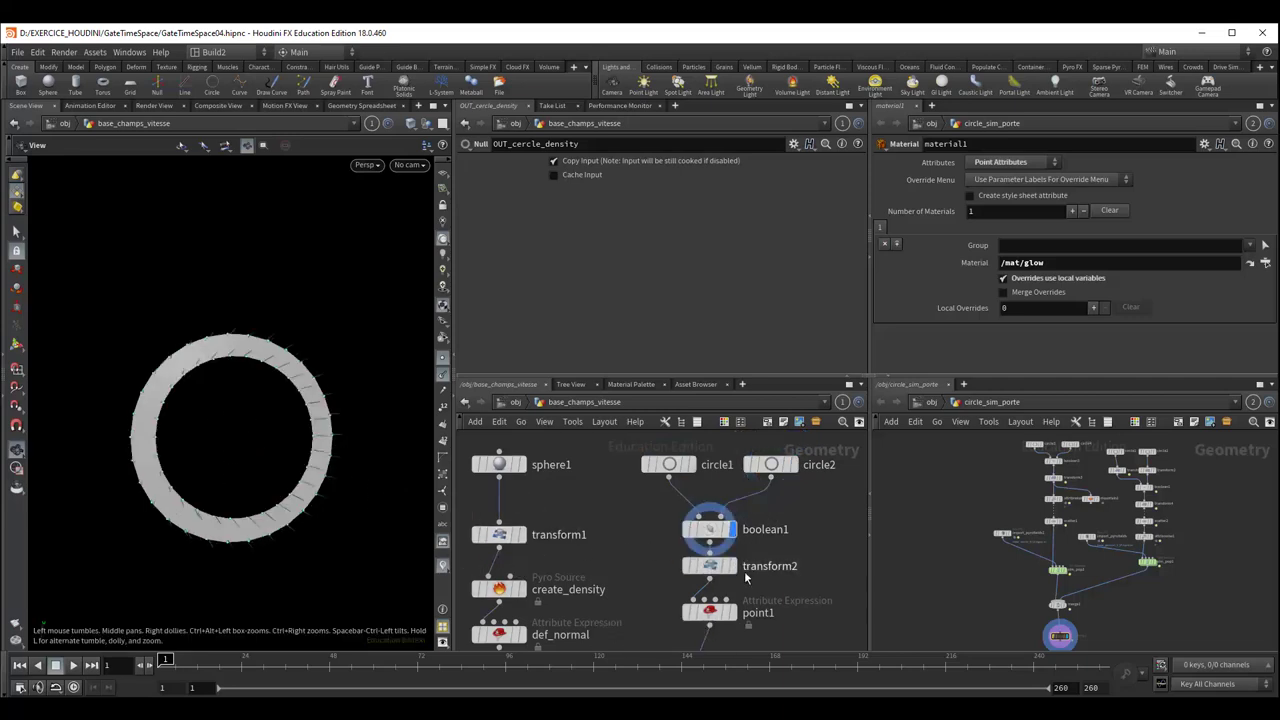
click(680, 466)
mouse_move(669, 465)
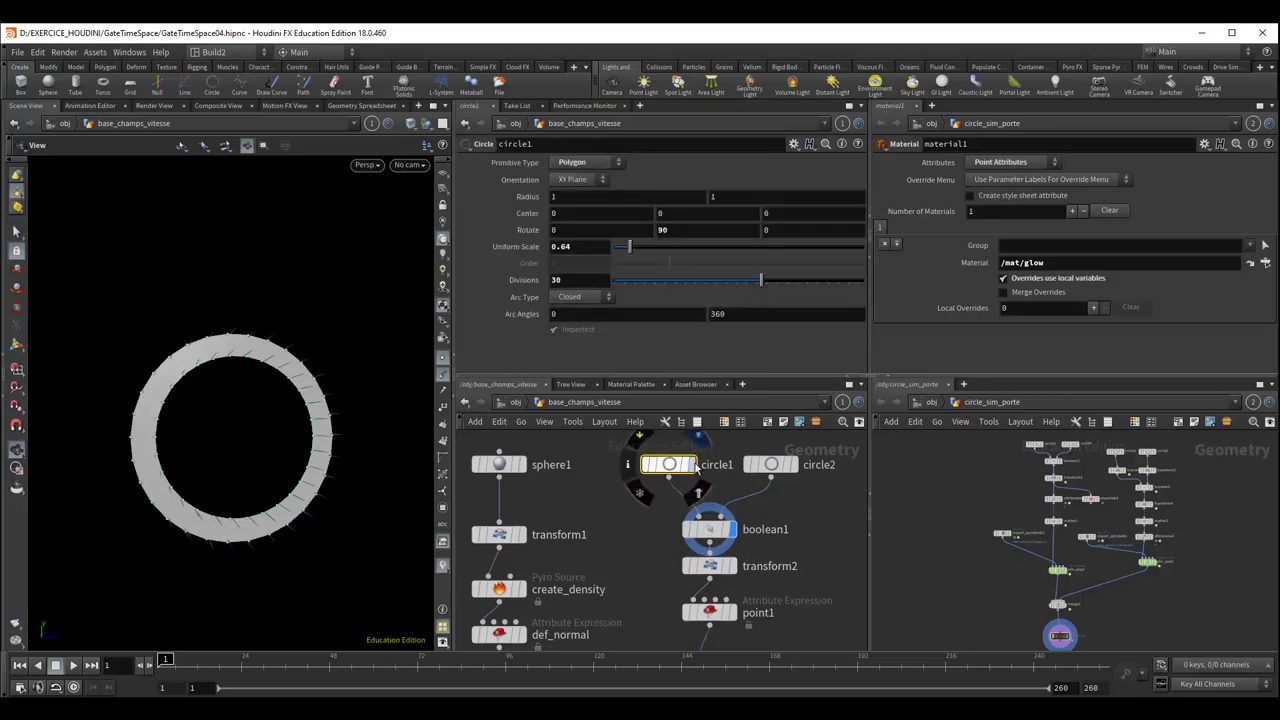
click(688, 465)
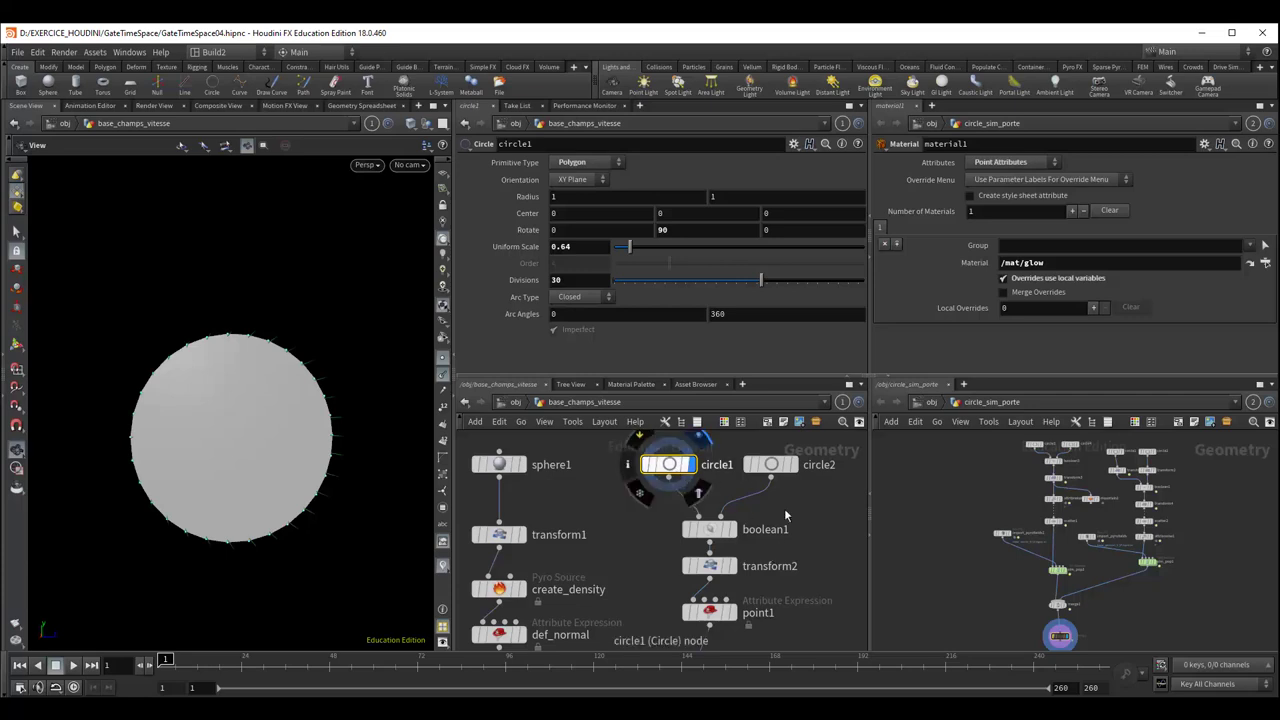
Display boolean1's ring, then transform2's enlarged ring with its uniform scale 2.54 settings
scroll(834, 549, down, 2)
click(734, 501)
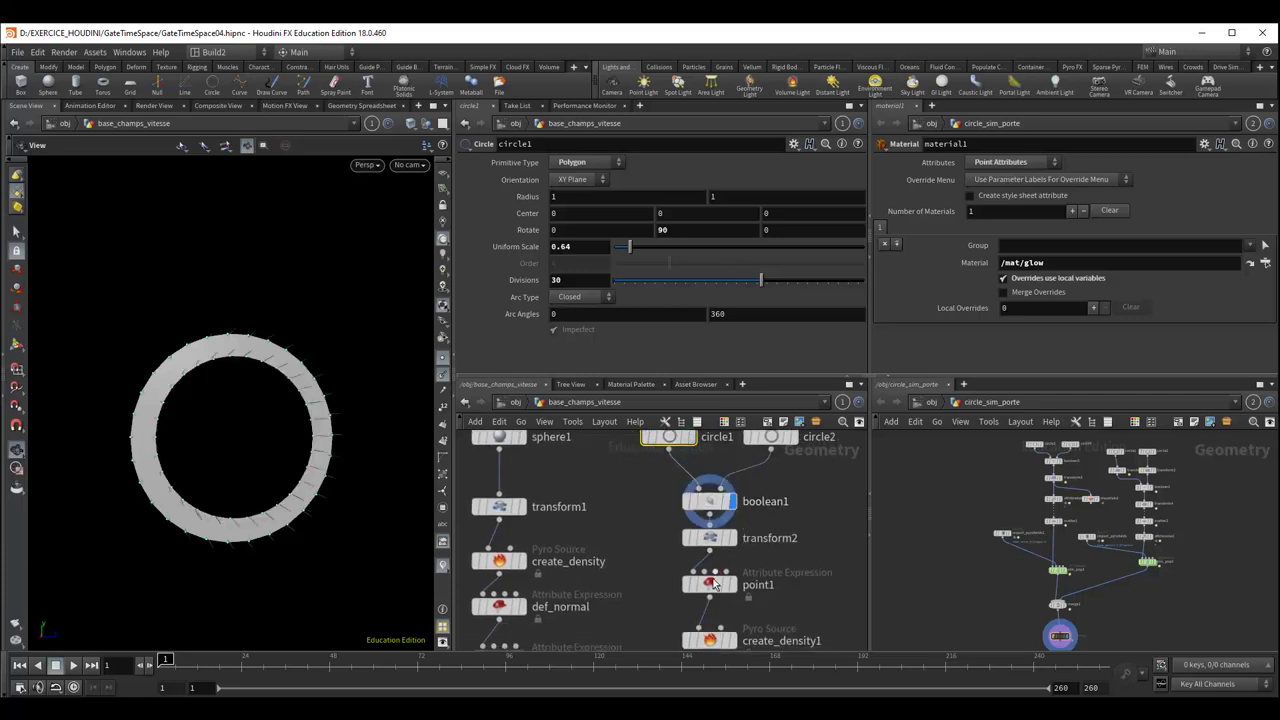
click(733, 539)
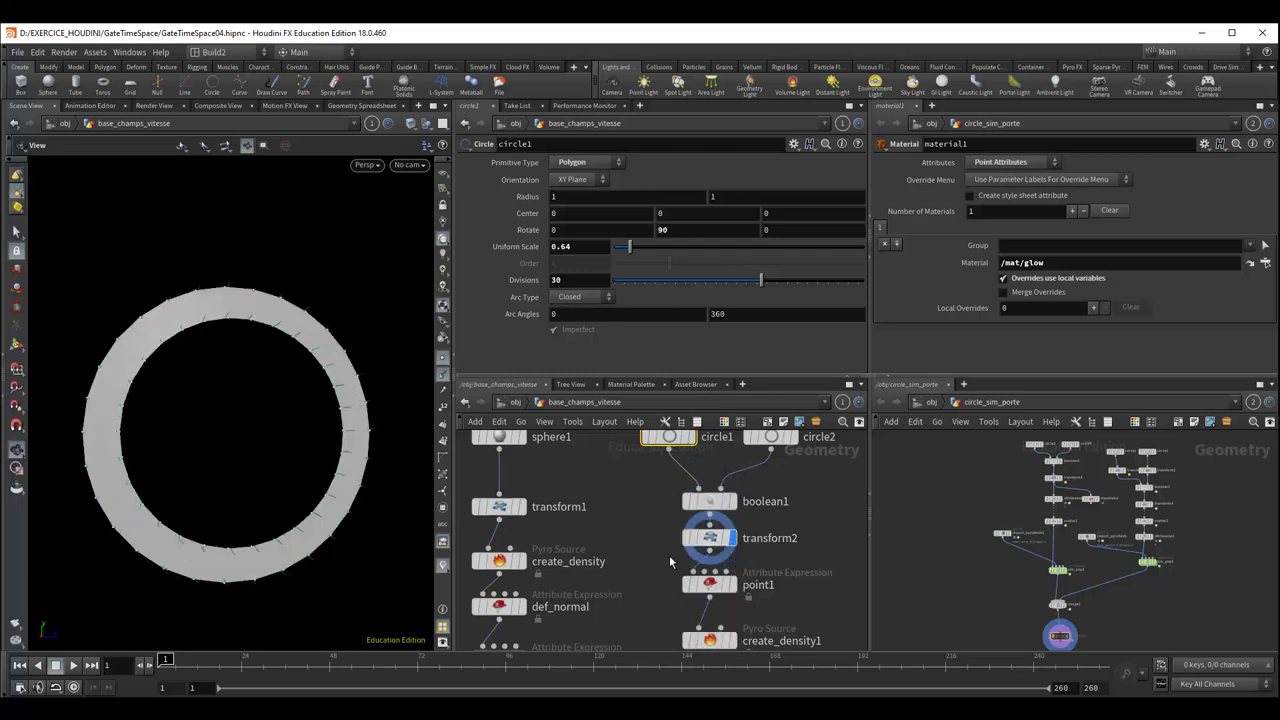
click(712, 541)
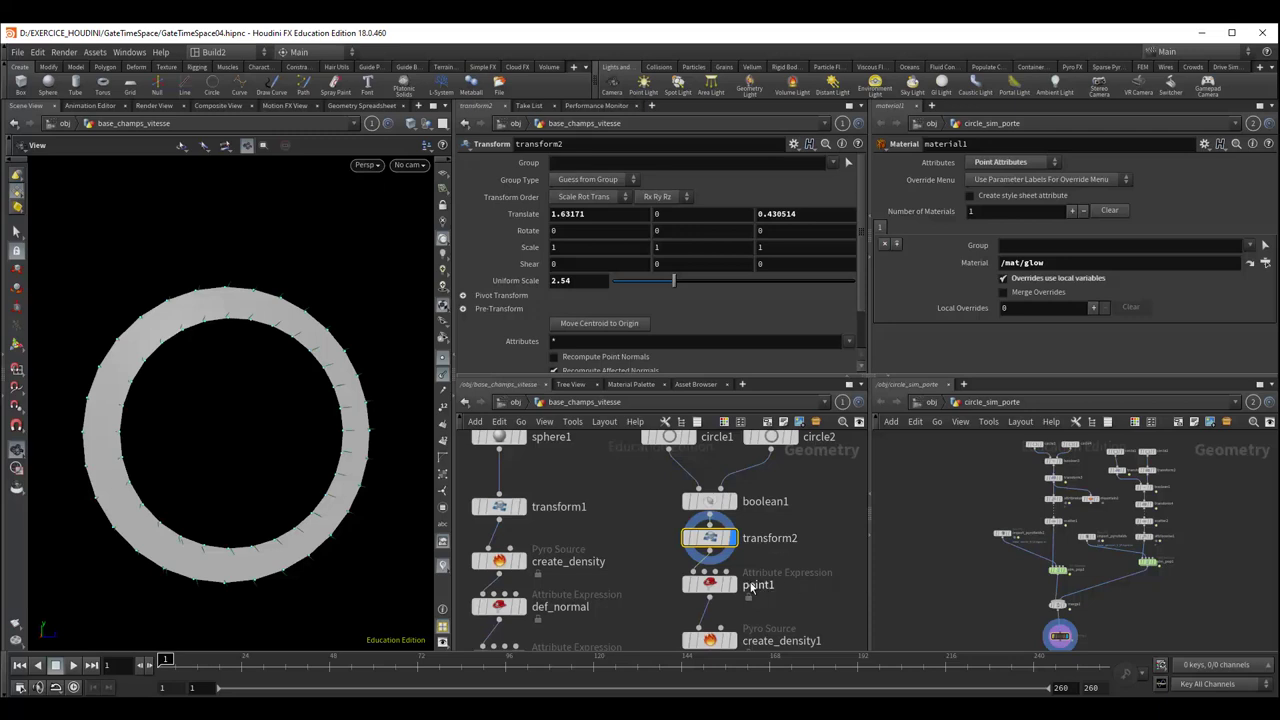
At a later frame, preview point1's Normal (N) expression, then display create_density1's cyan ring
mouse_move(166, 660)
mouse_down()
mouse_move(511, 672)
mouse_move(166, 686)
mouse_up()
mouse_move(804, 562)
middle_down()
mouse_move(851, 600)
mouse_move(851, 620)
middle_up()
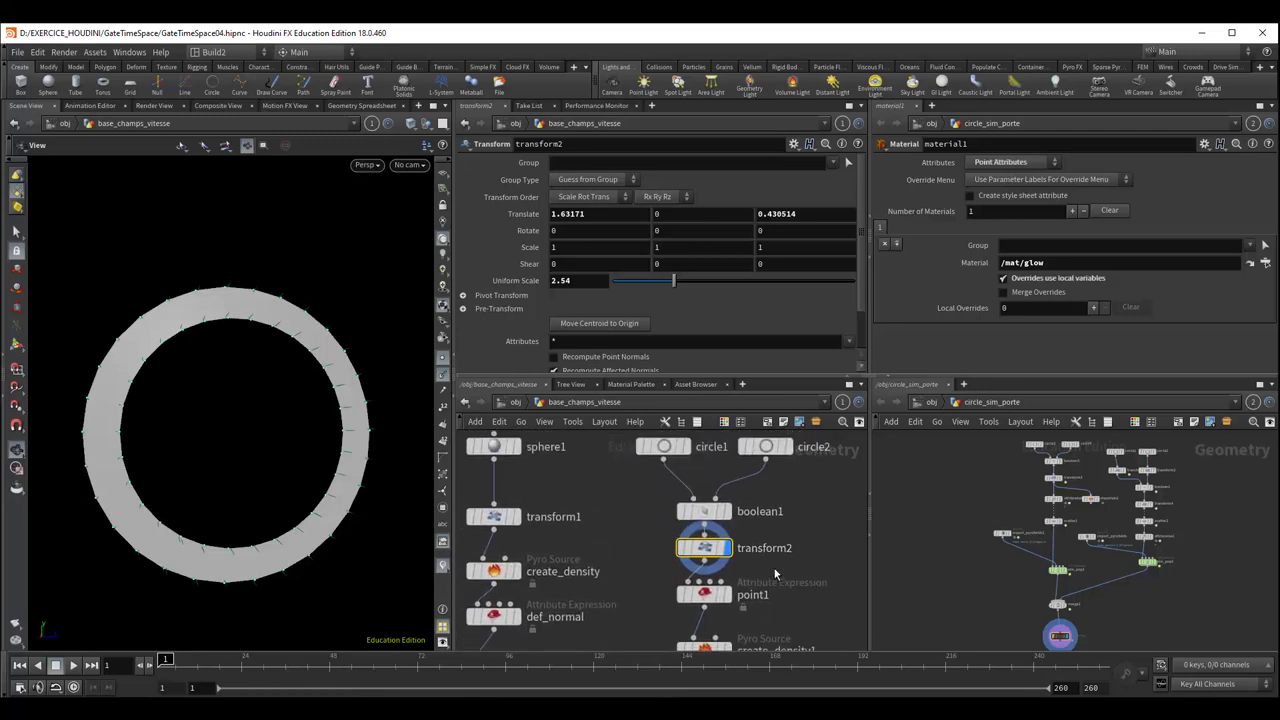
click(731, 595)
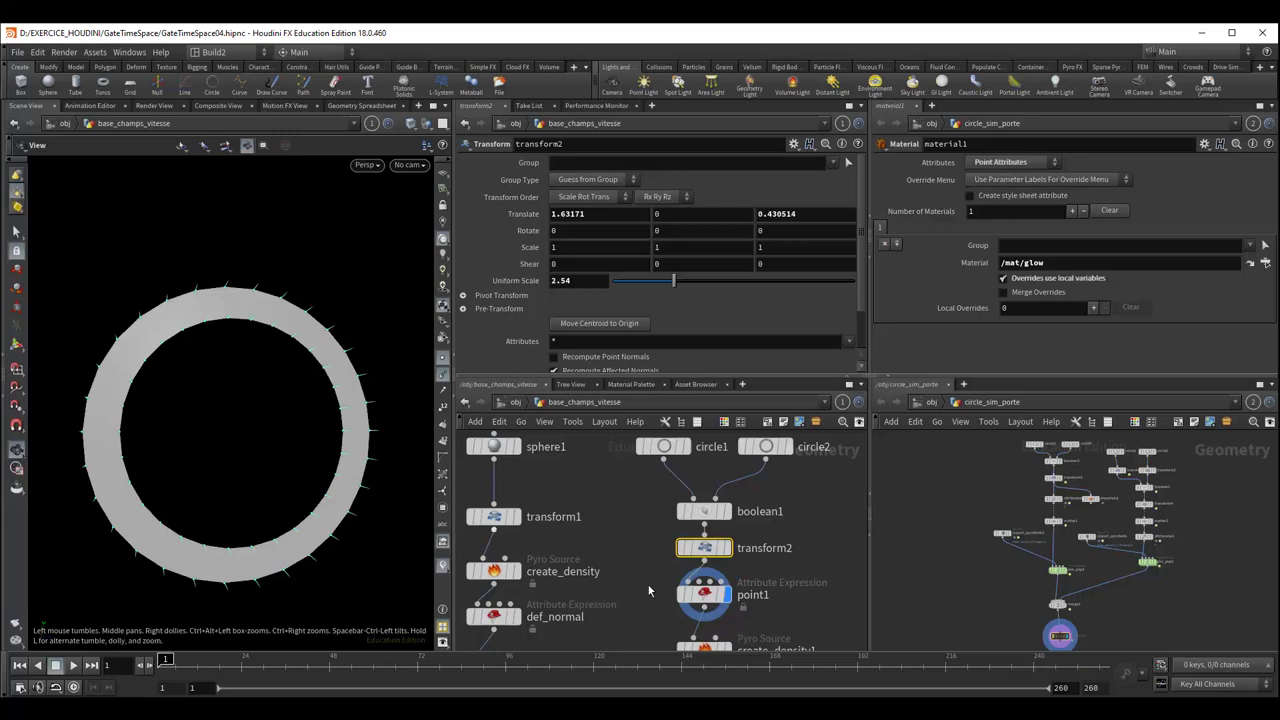
click(706, 600)
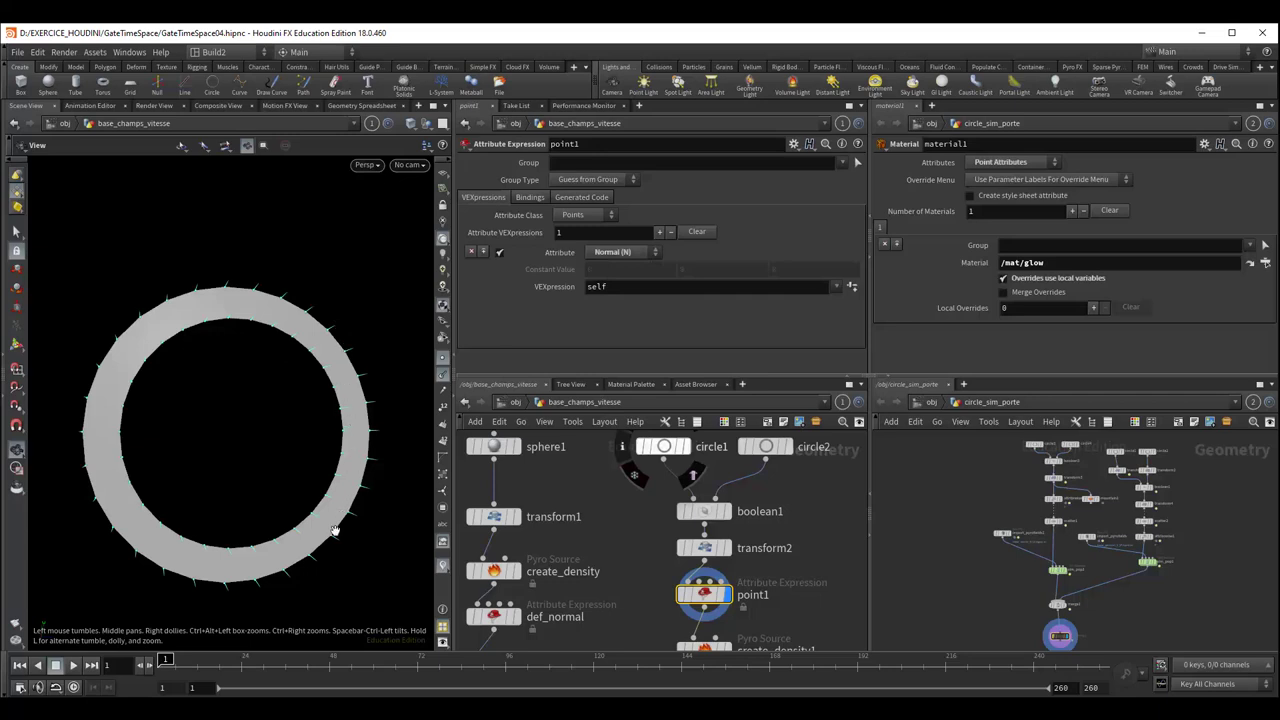
middle_drag(766, 610, 717, 524)
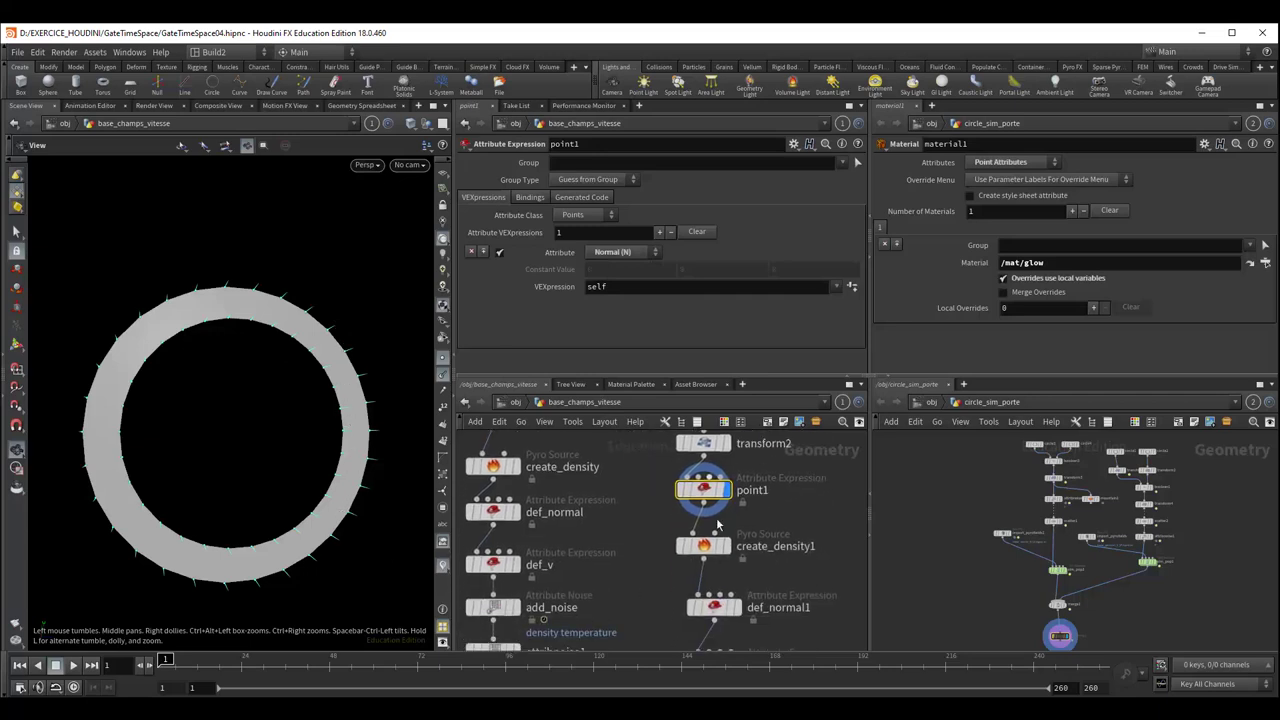
mouse_move(704, 546)
click(727, 546)
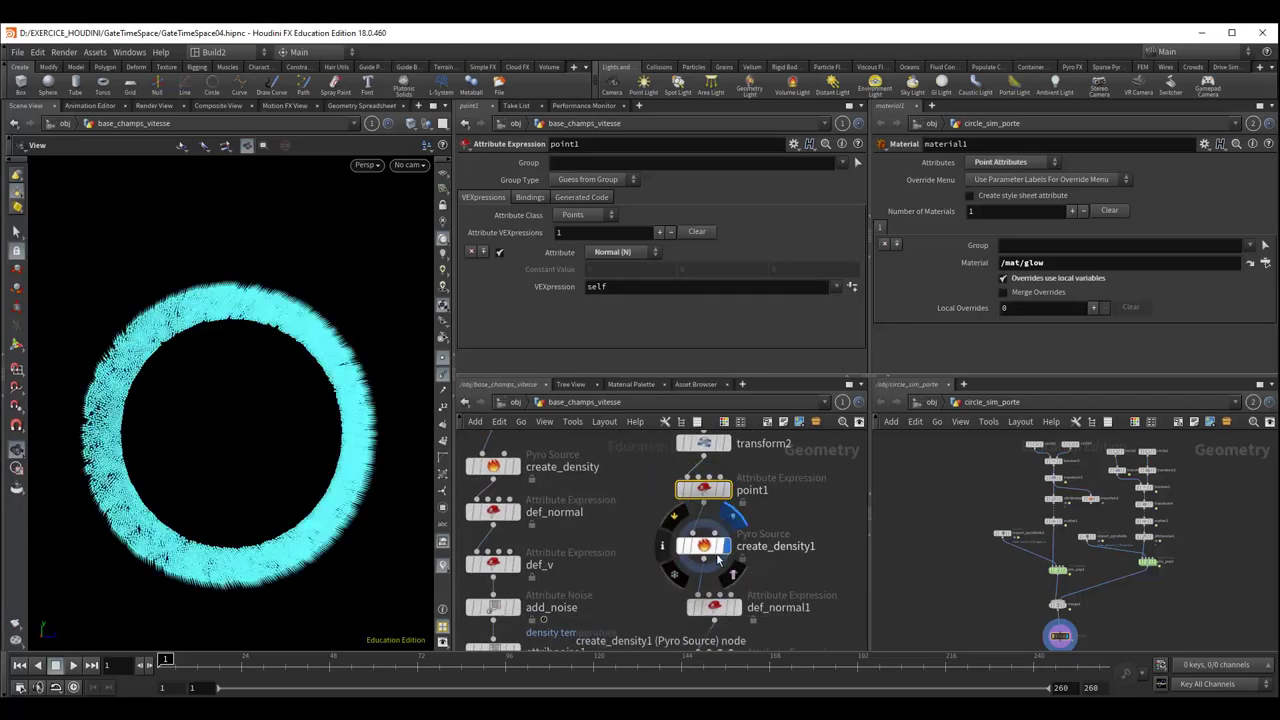
Review create_density1: Surface Scatter, separation 0.02, density and temperature scaled 1.2; frame attribnoise1 and def_v1
click(710, 548)
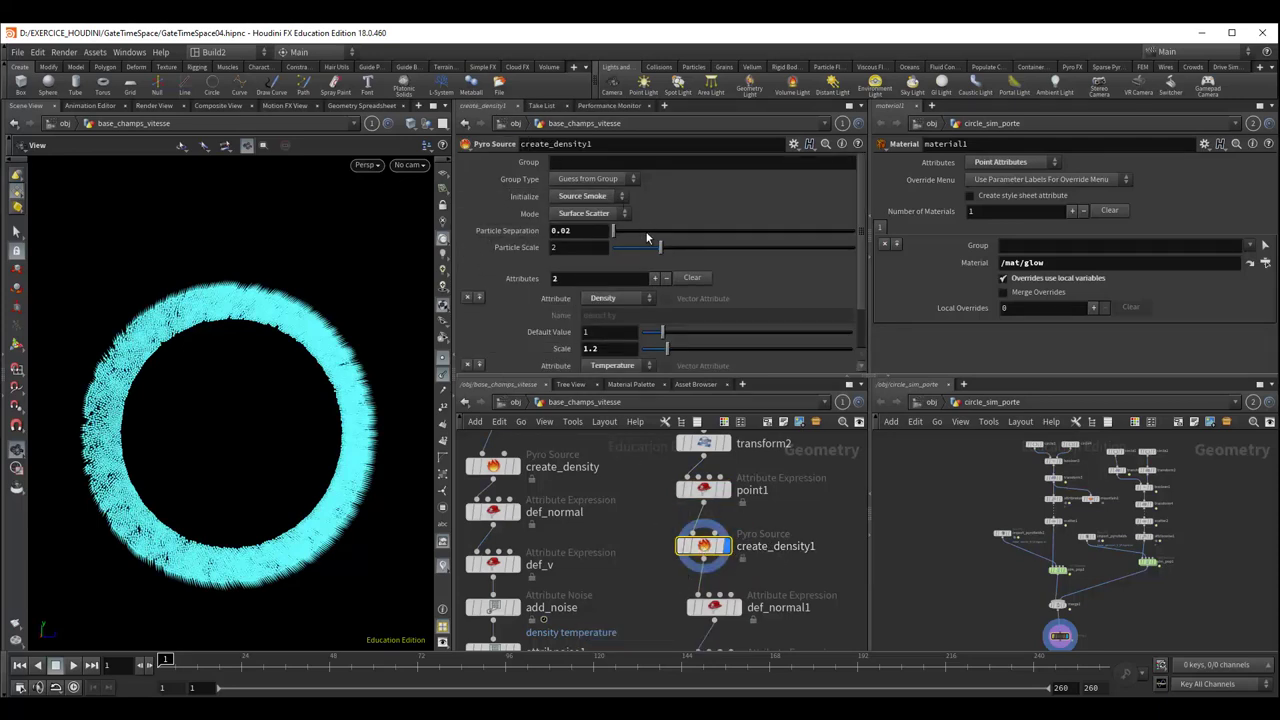
scroll(640, 275, down, 1)
scroll(636, 280, down, 1)
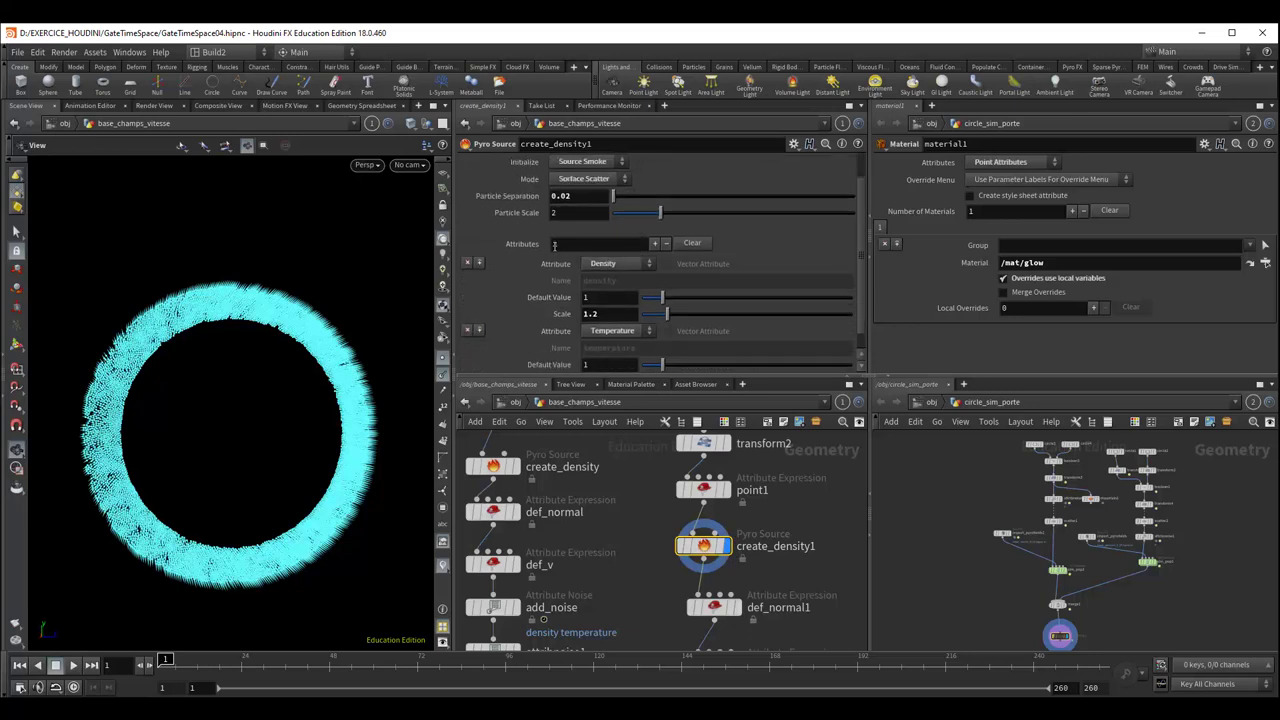
scroll(616, 345, down, 1)
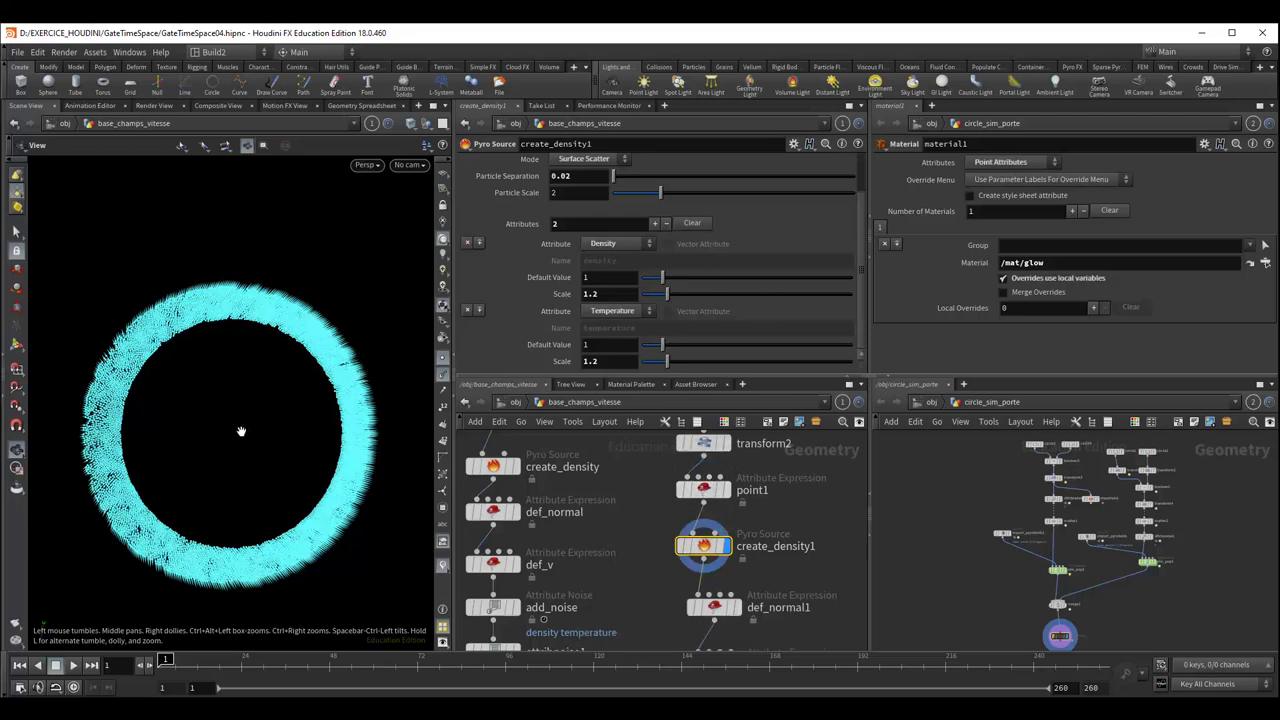
mouse_move(245, 432)
mouse_down()
mouse_move(220, 423)
mouse_move(291, 423)
mouse_up()
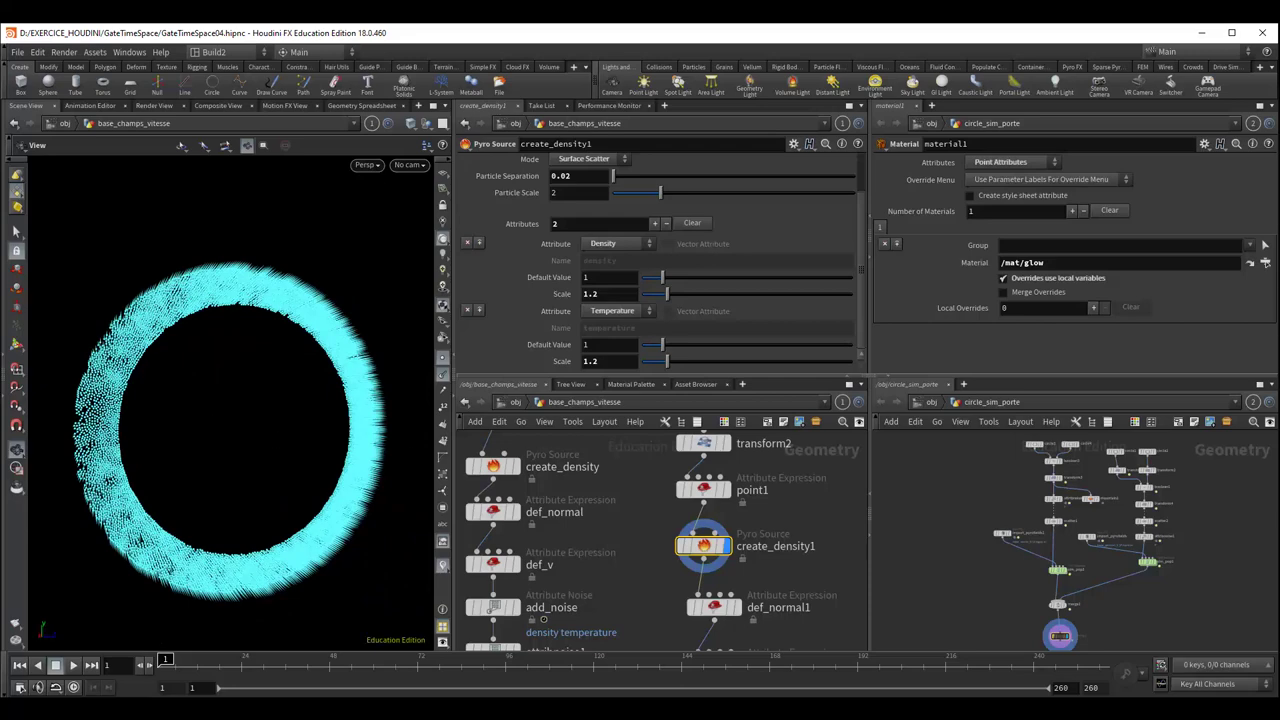
drag(380, 347, 418, 347)
mouse_move(214, 366)
mouse_down()
mouse_move(223, 403)
mouse_move(240, 340)
mouse_move(177, 357)
mouse_move(243, 326)
mouse_move(217, 346)
mouse_up()
middle_drag(798, 496, 785, 424)
Display def_normal1's spiked ring and read its 5*@N + 0.5*noise(10*@P) Normal expression
click(725, 537)
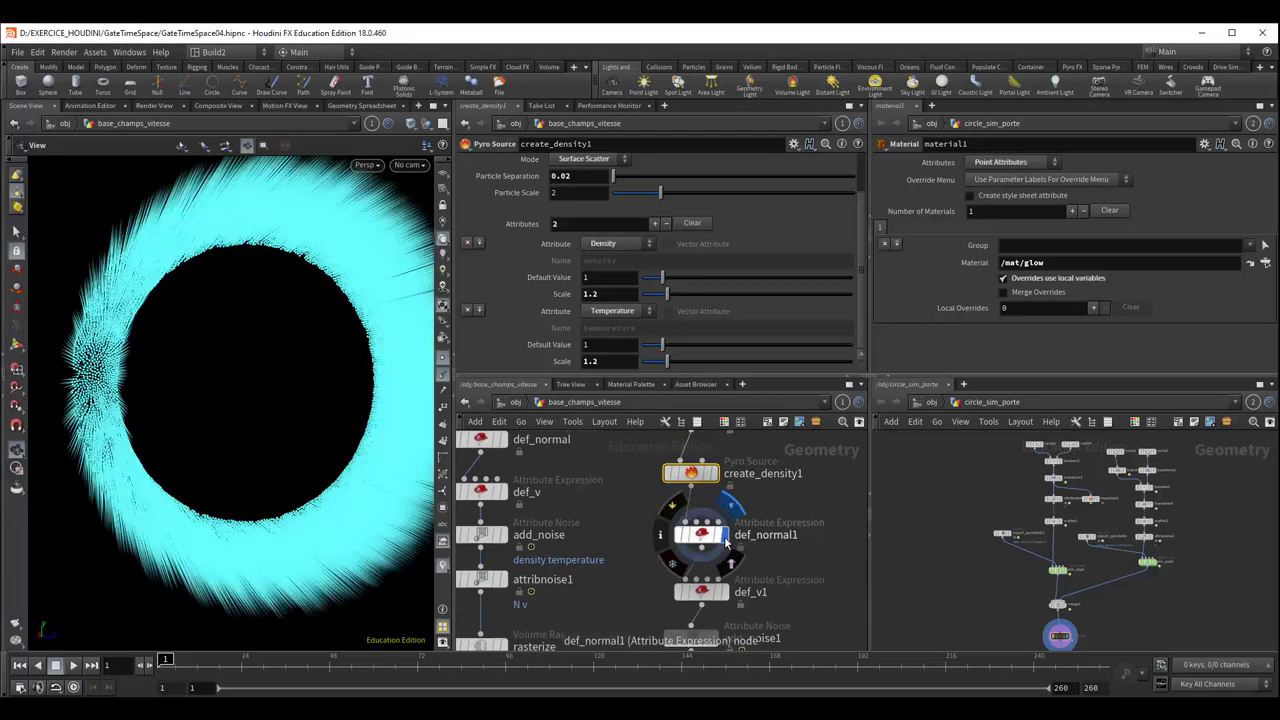
mouse_move(203, 418)
mouse_down()
mouse_move(286, 429)
mouse_move(225, 440)
mouse_up()
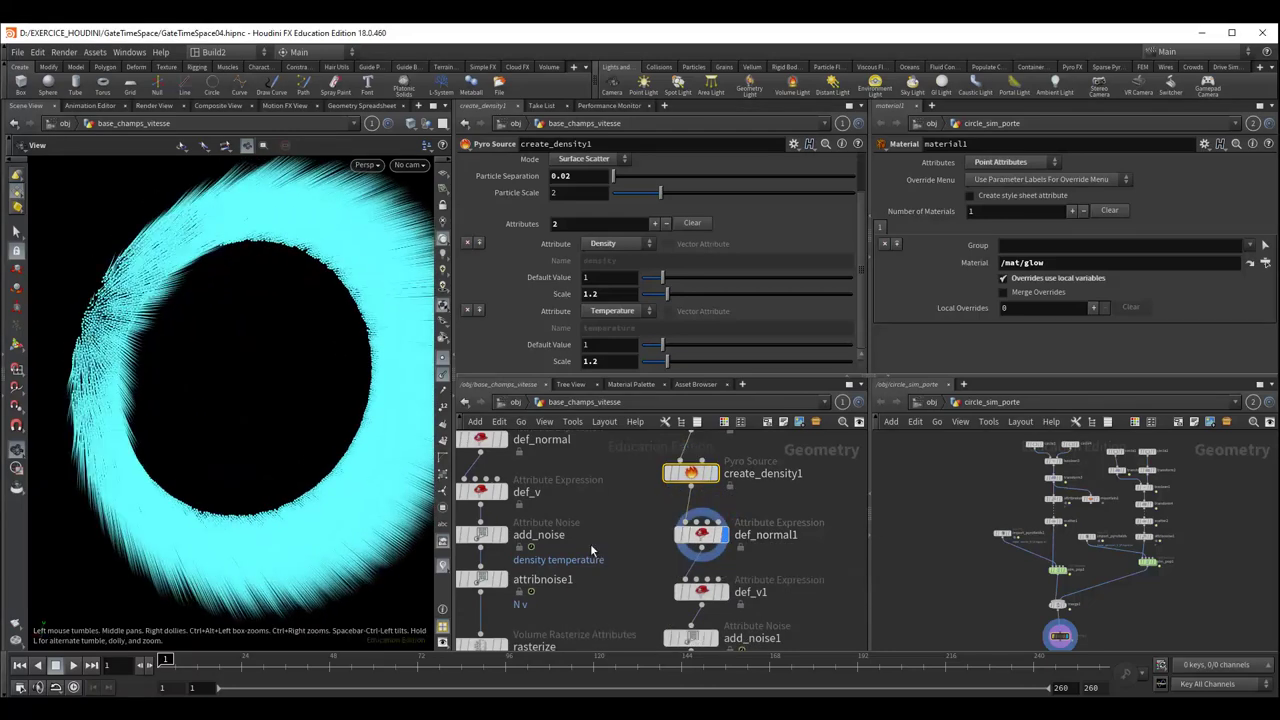
click(701, 534)
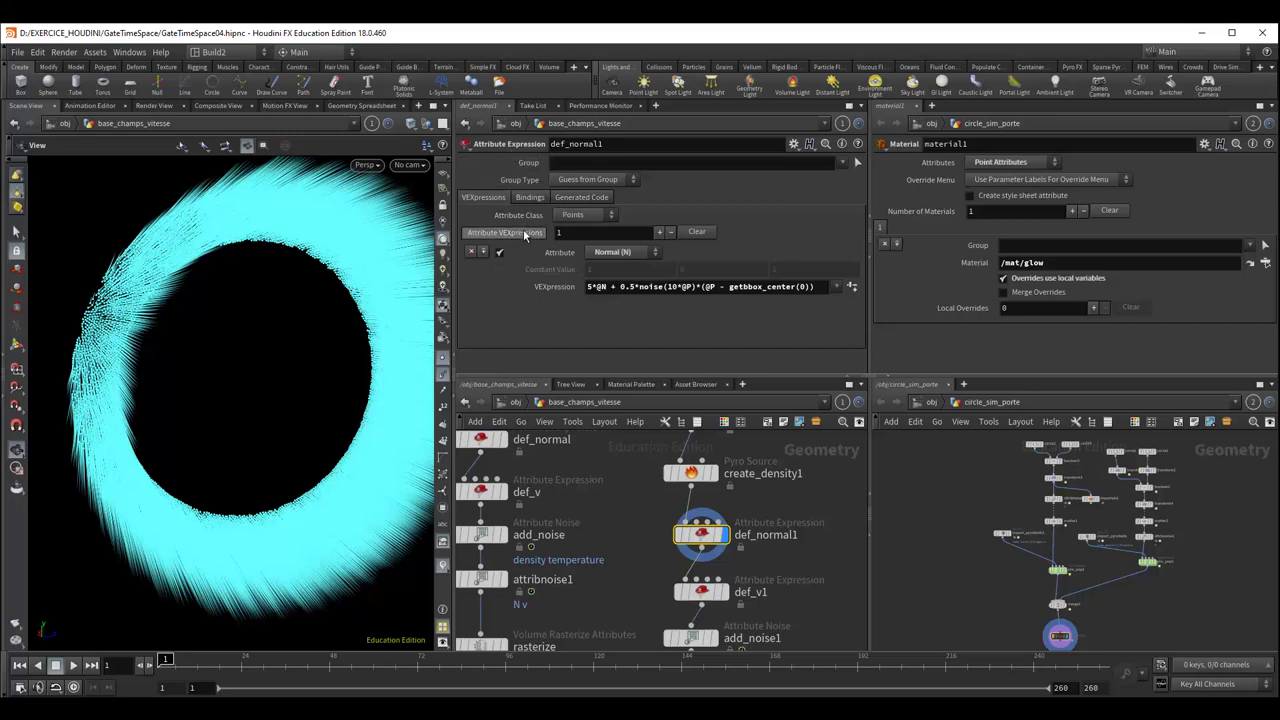
key(Tab)
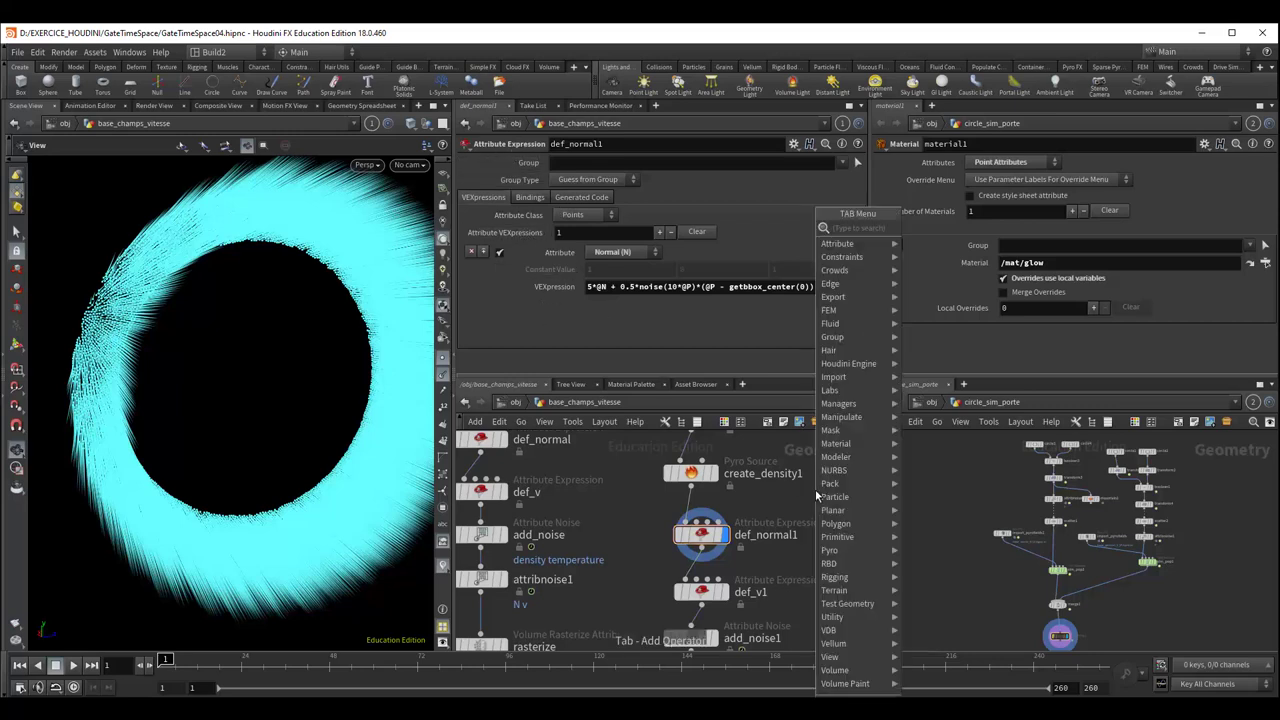
text(point)
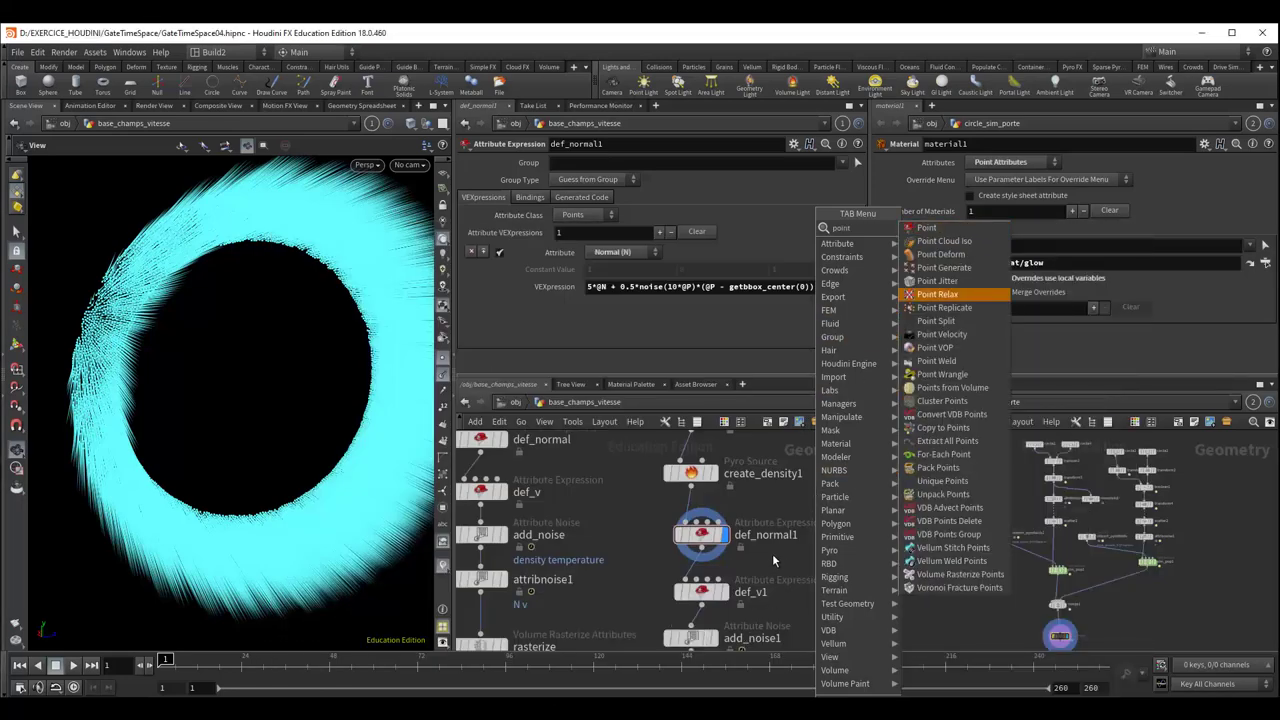
key(Escape)
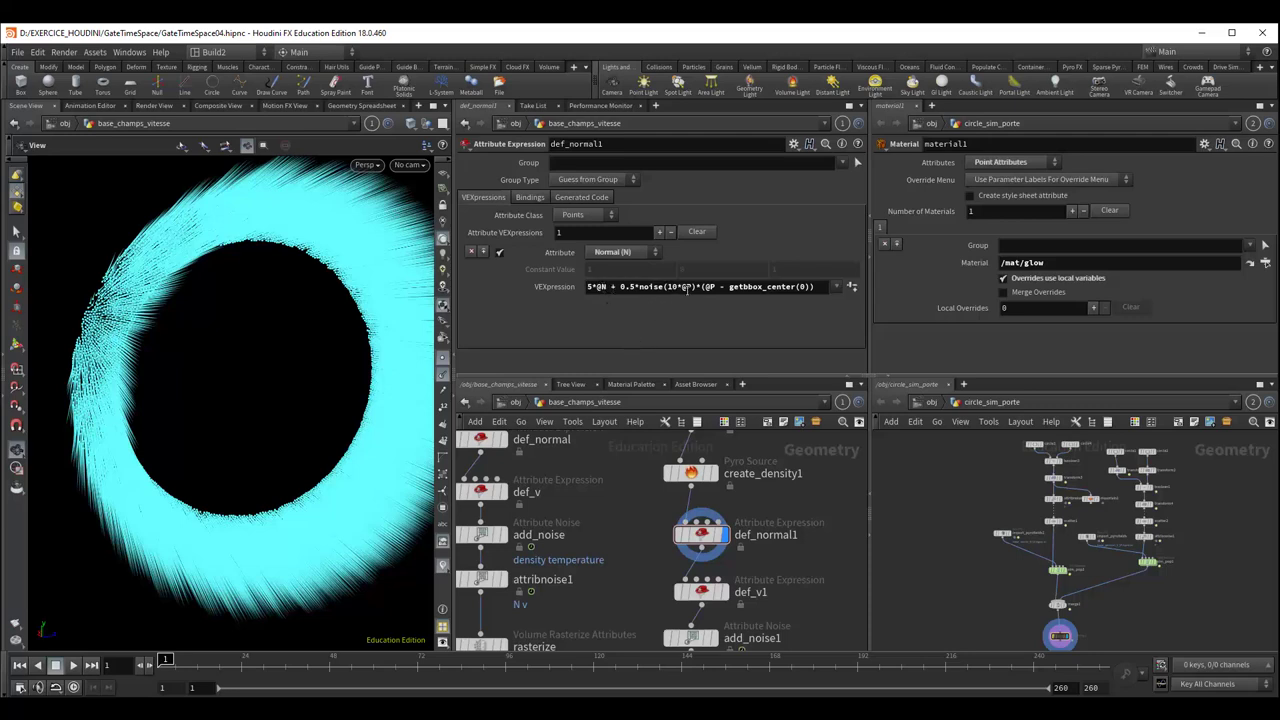
drag(620, 287, 815, 287)
click(705, 287)
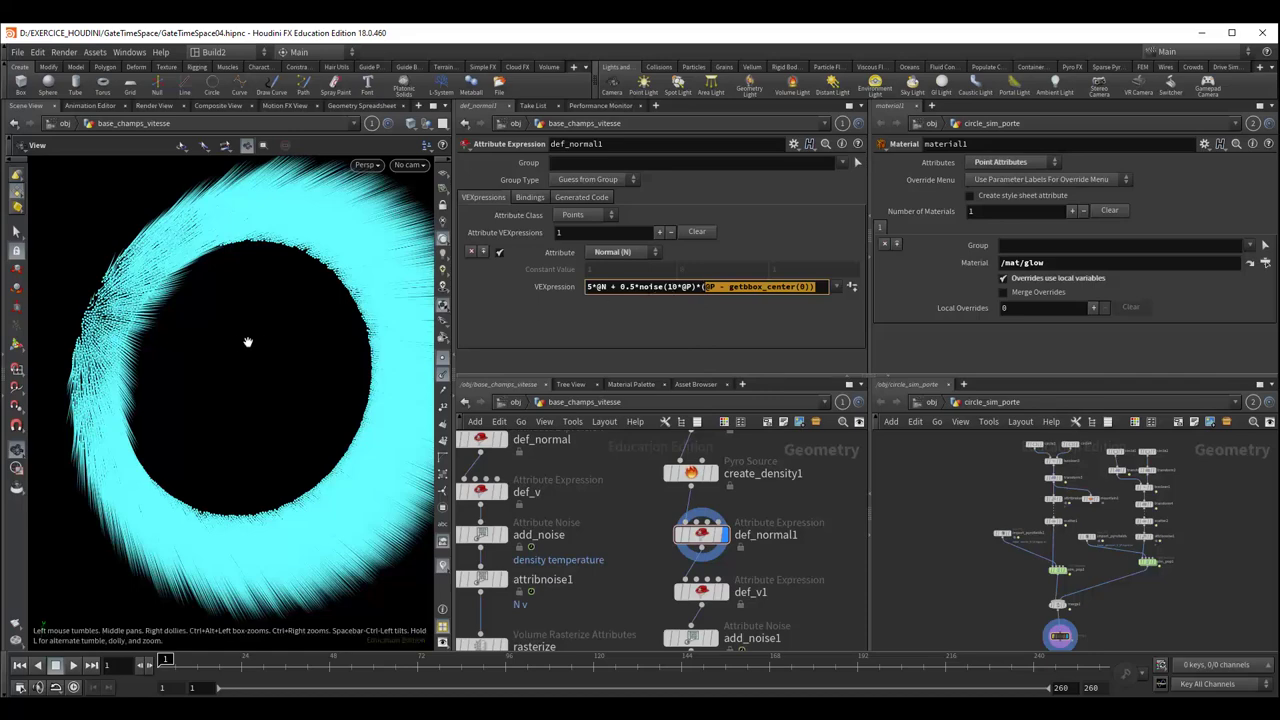
drag(260, 351, 632, 322)
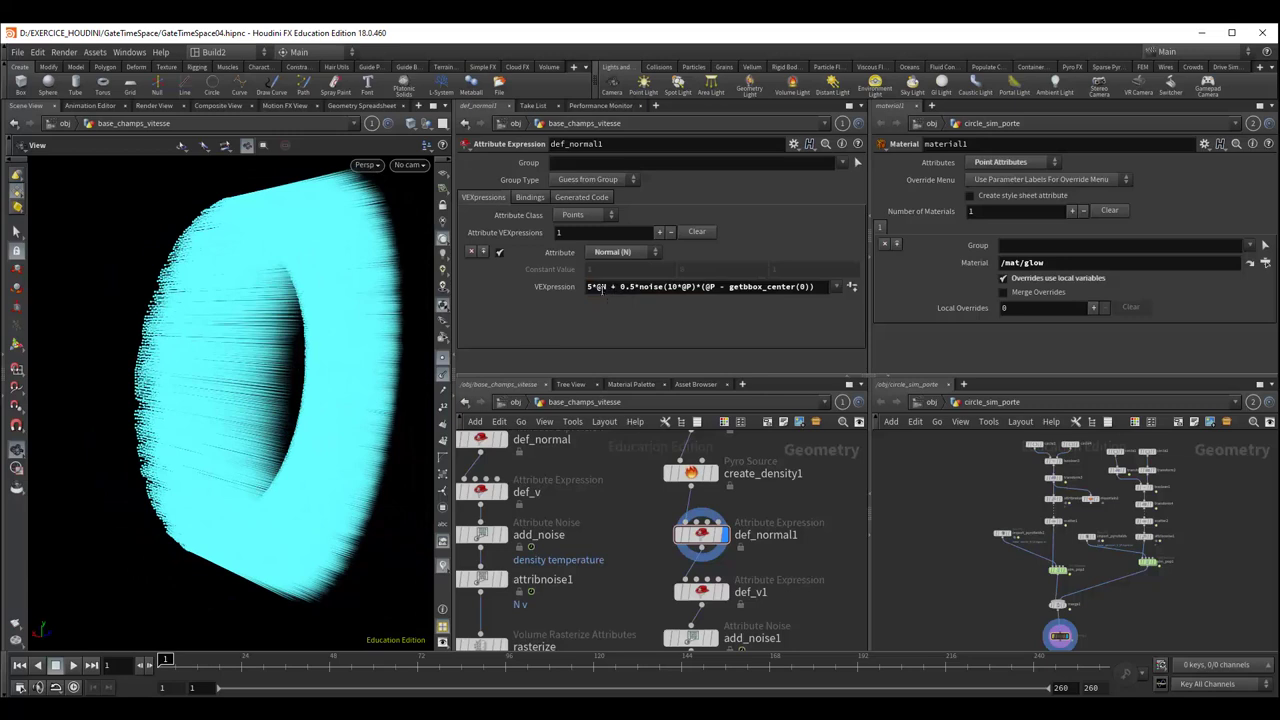
Delete '5*@N + ' from def_normal1's VEXpression and view the thinner noisy ring top-down
drag(606, 286, 586, 286)
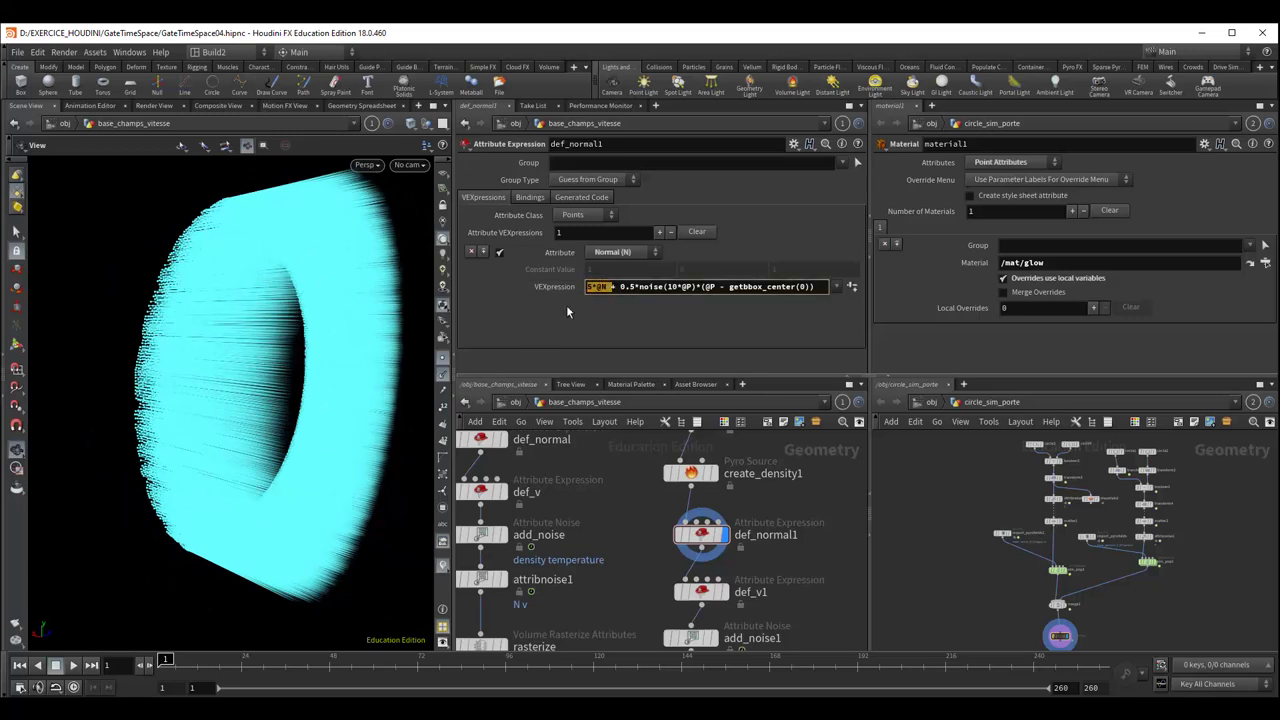
key(BackSpace)
key(Delete)
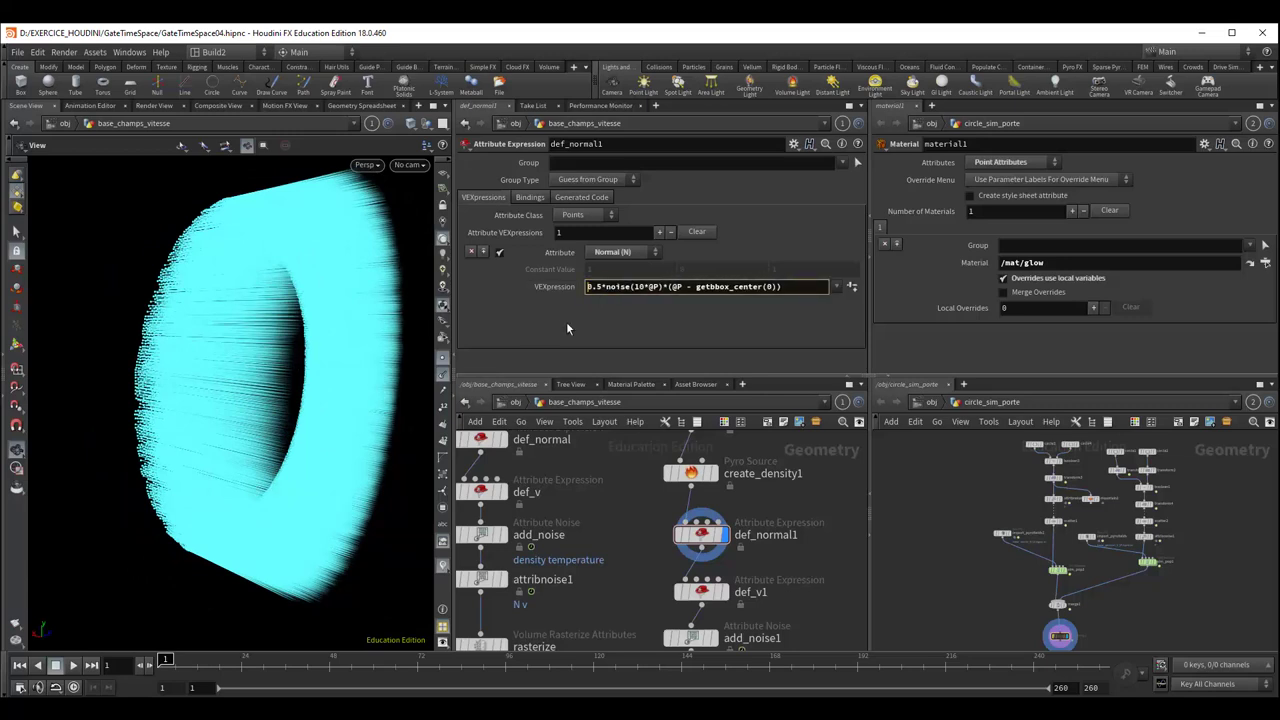
key(Return)
mouse_move(300, 363)
mouse_down()
mouse_move(225, 423)
mouse_move(244, 348)
mouse_up()
scroll(237, 360, up, 3)
scroll(242, 340, up, 3)
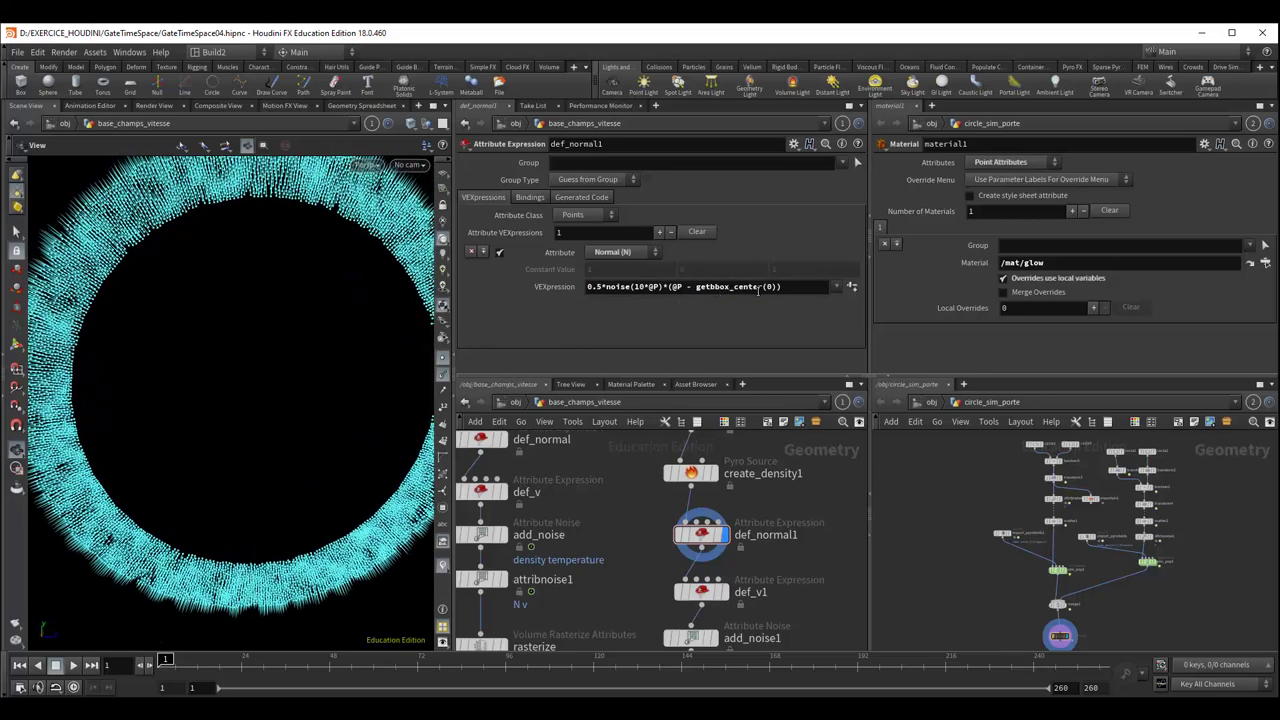
mouse_move(149, 303)
mouse_down()
mouse_move(134, 286)
mouse_move(163, 293)
mouse_move(114, 250)
mouse_up()
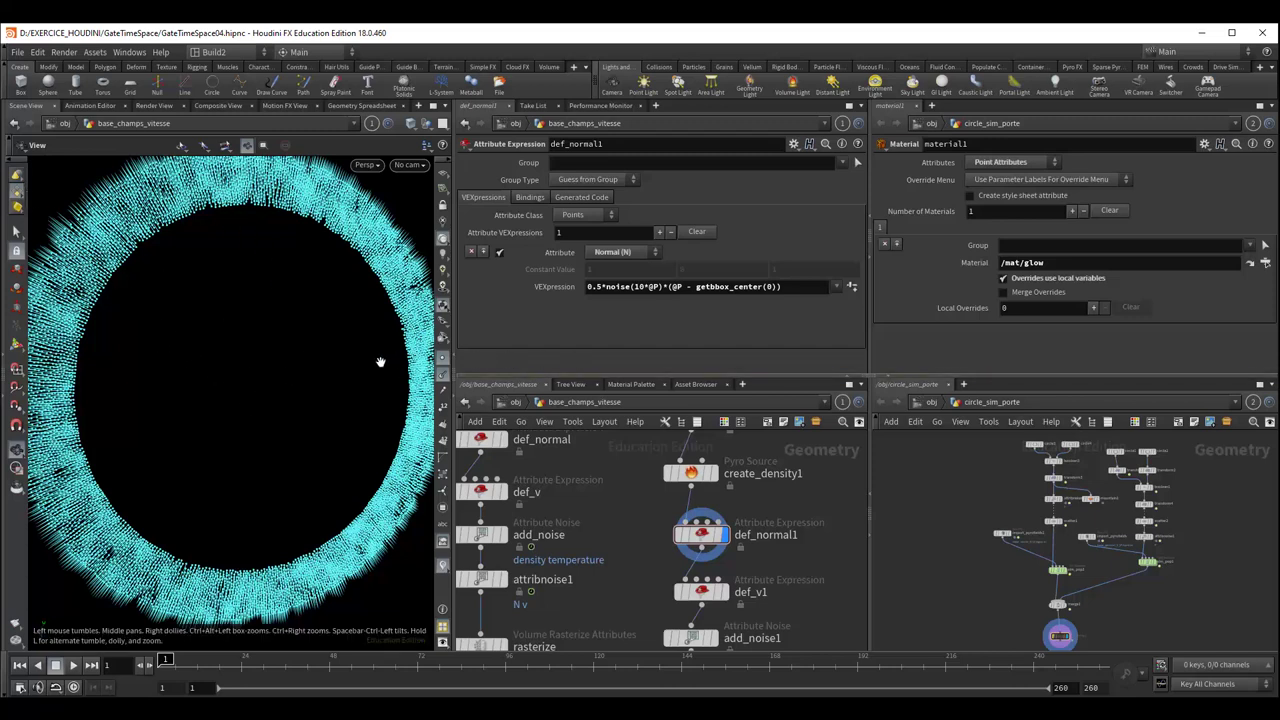
Prefix '5*@N+' to def_normal1's VEXpression, restoring the long outward spikes
click(589, 287)
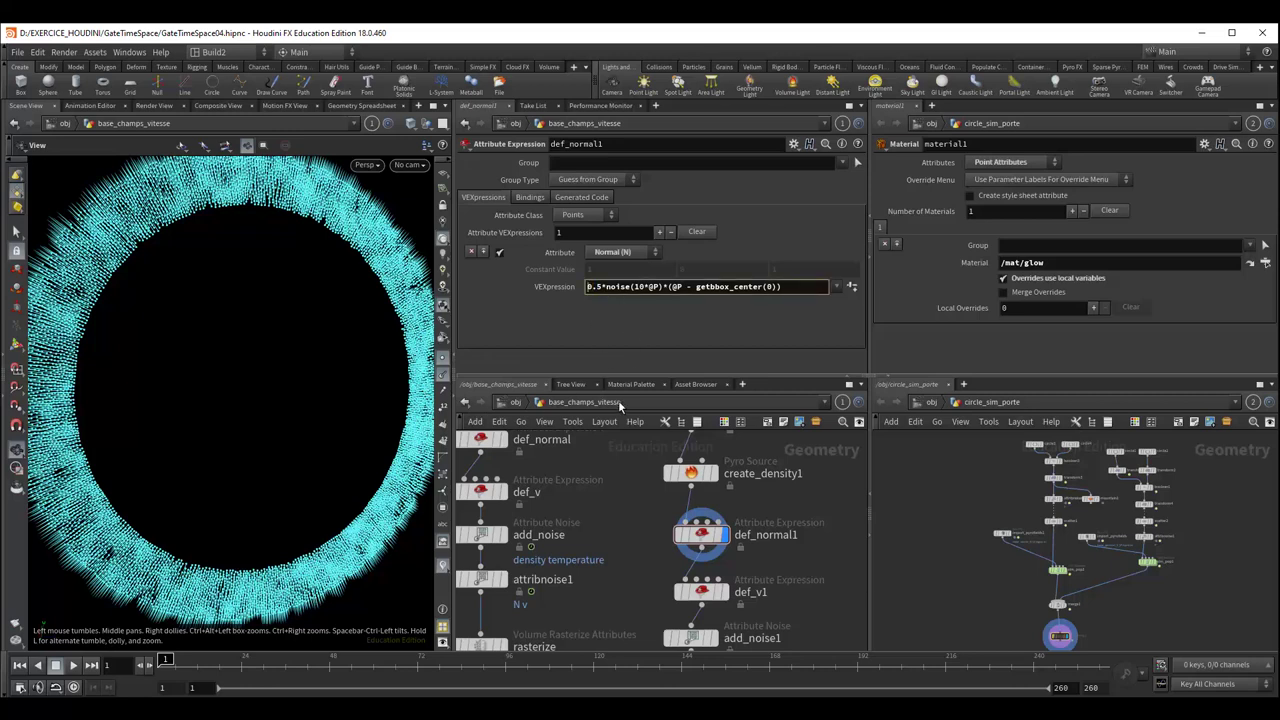
text(5)
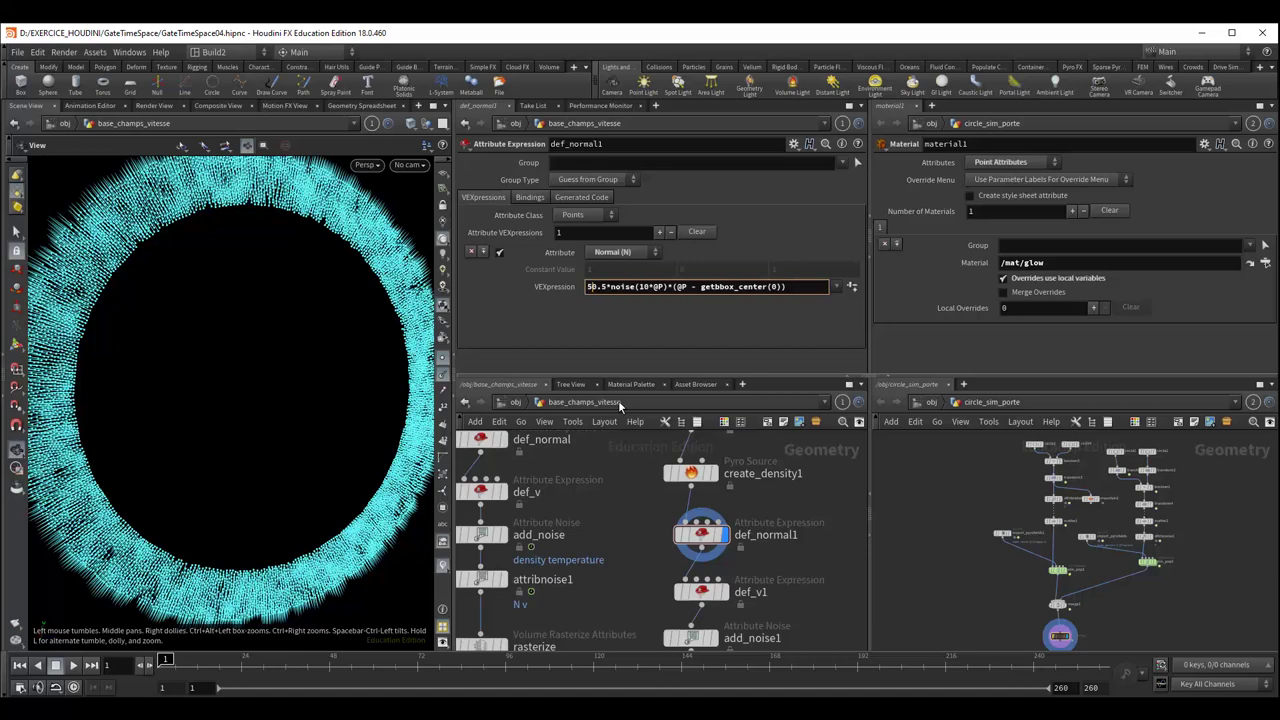
text(*@)
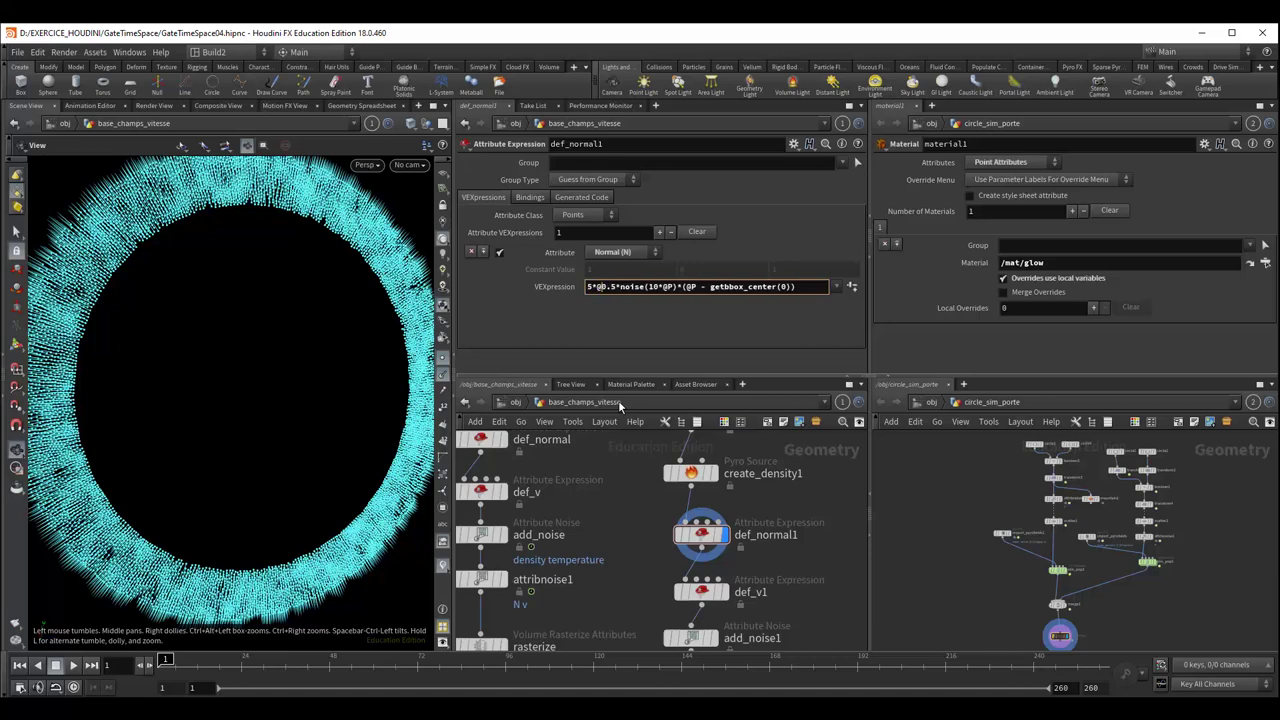
text(N+)
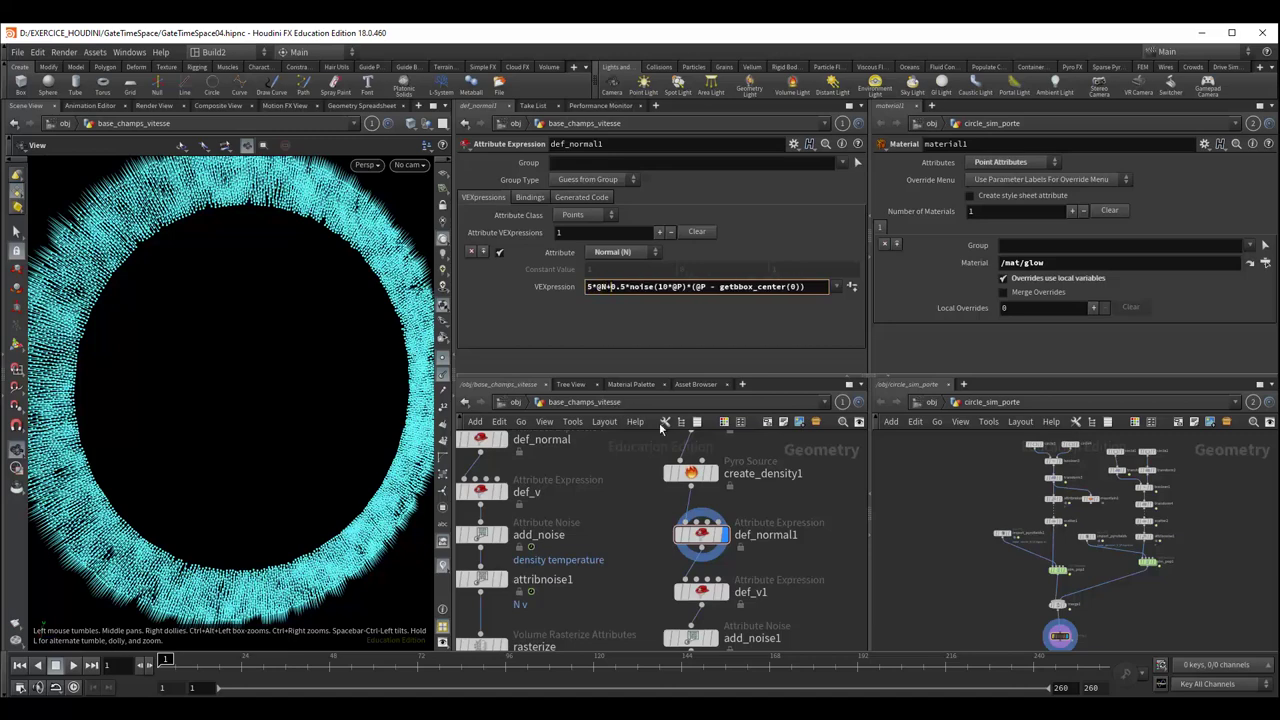
key(Return)
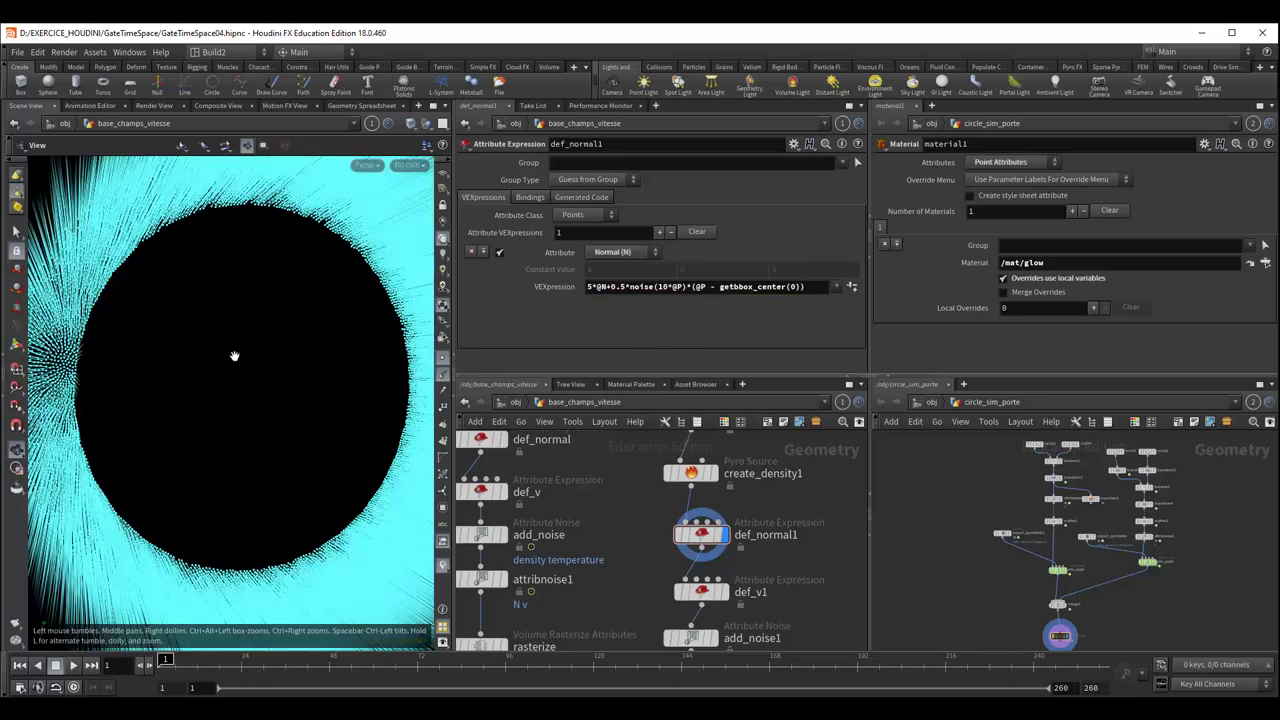
drag(243, 337, 289, 346)
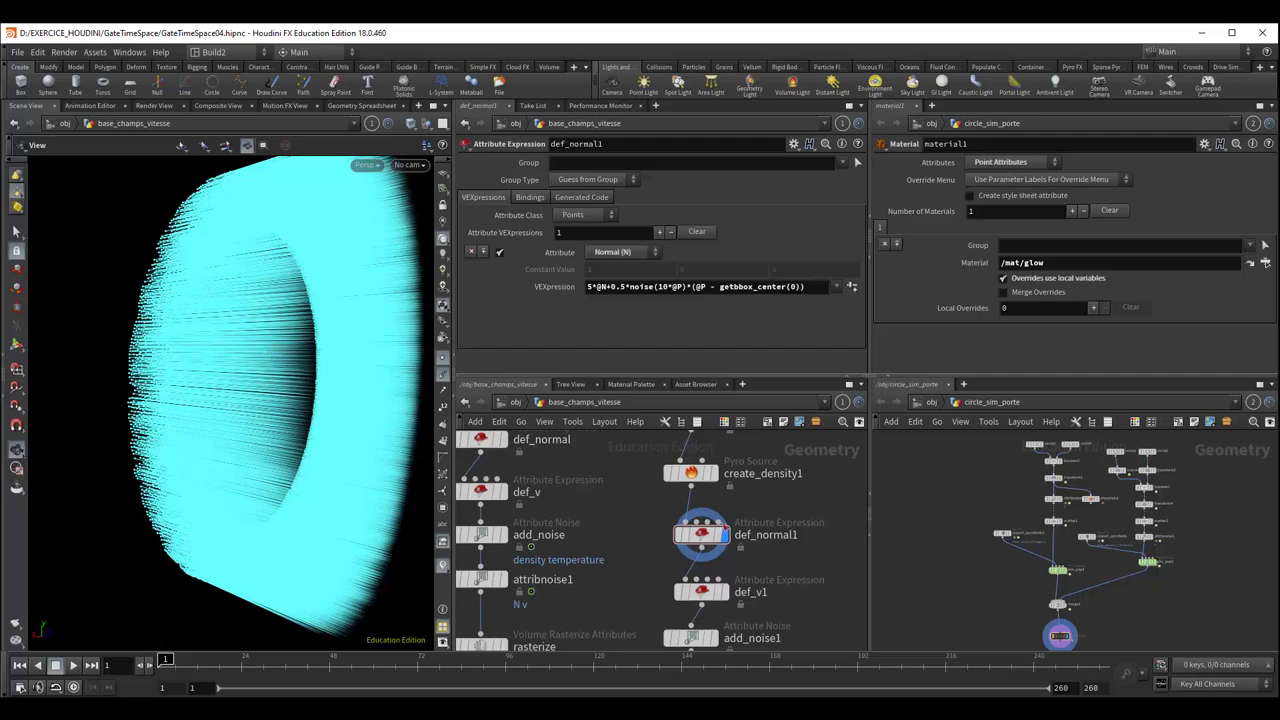
Compare create_density1's plain ring with def_normal1's spiked result from several angles
click(712, 472)
mouse_move(246, 383)
mouse_down()
mouse_move(291, 390)
mouse_move(279, 395)
mouse_up()
drag(132, 492, 126, 540)
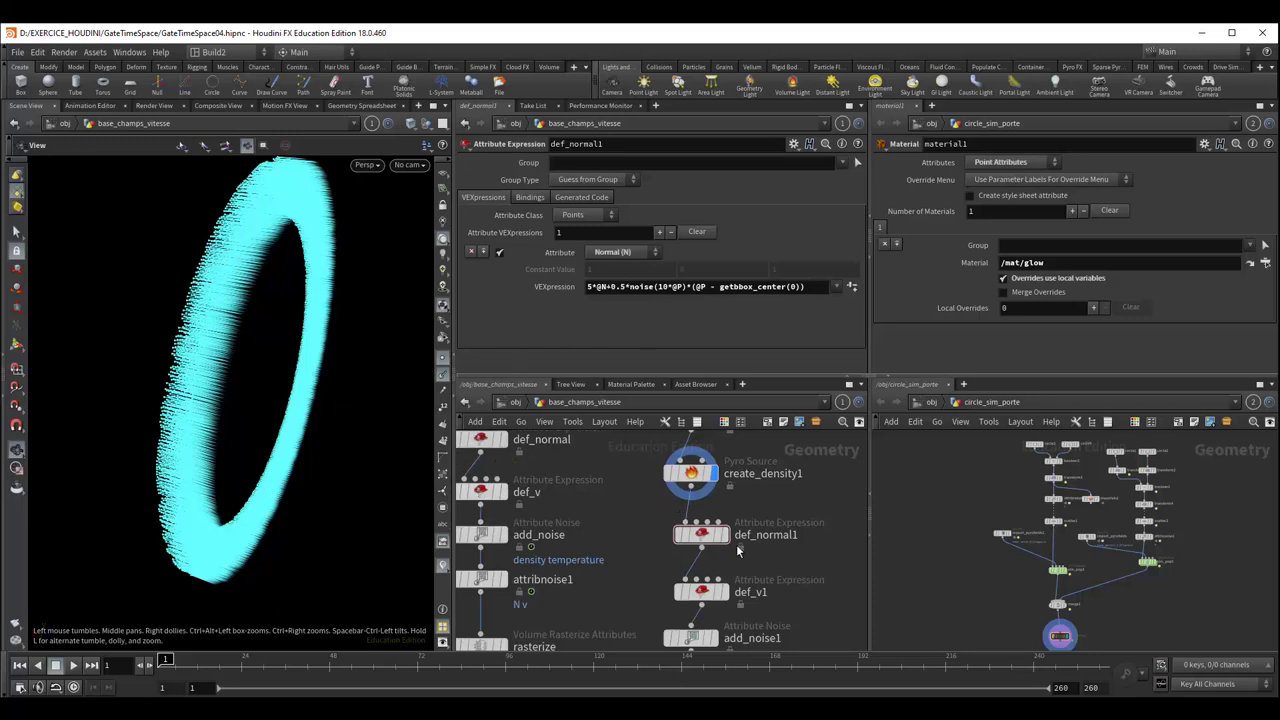
click(724, 535)
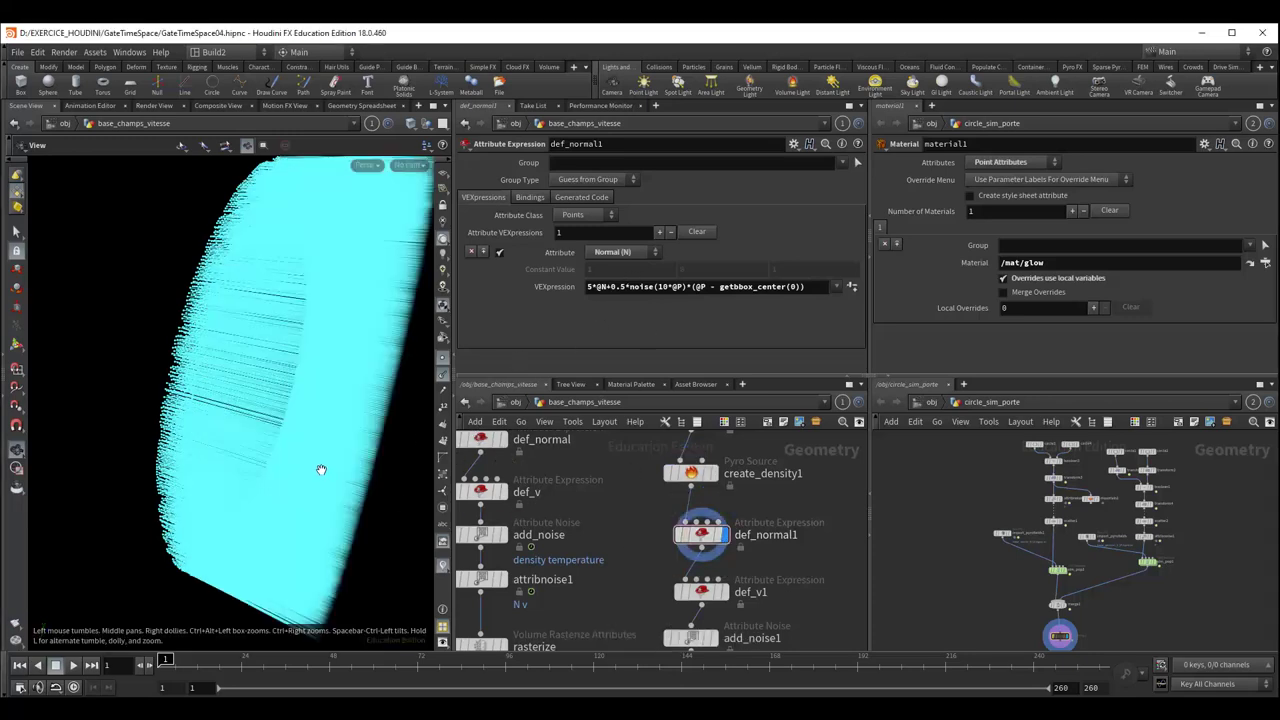
mouse_move(321, 470)
mouse_down()
mouse_move(286, 423)
mouse_move(239, 395)
mouse_up()
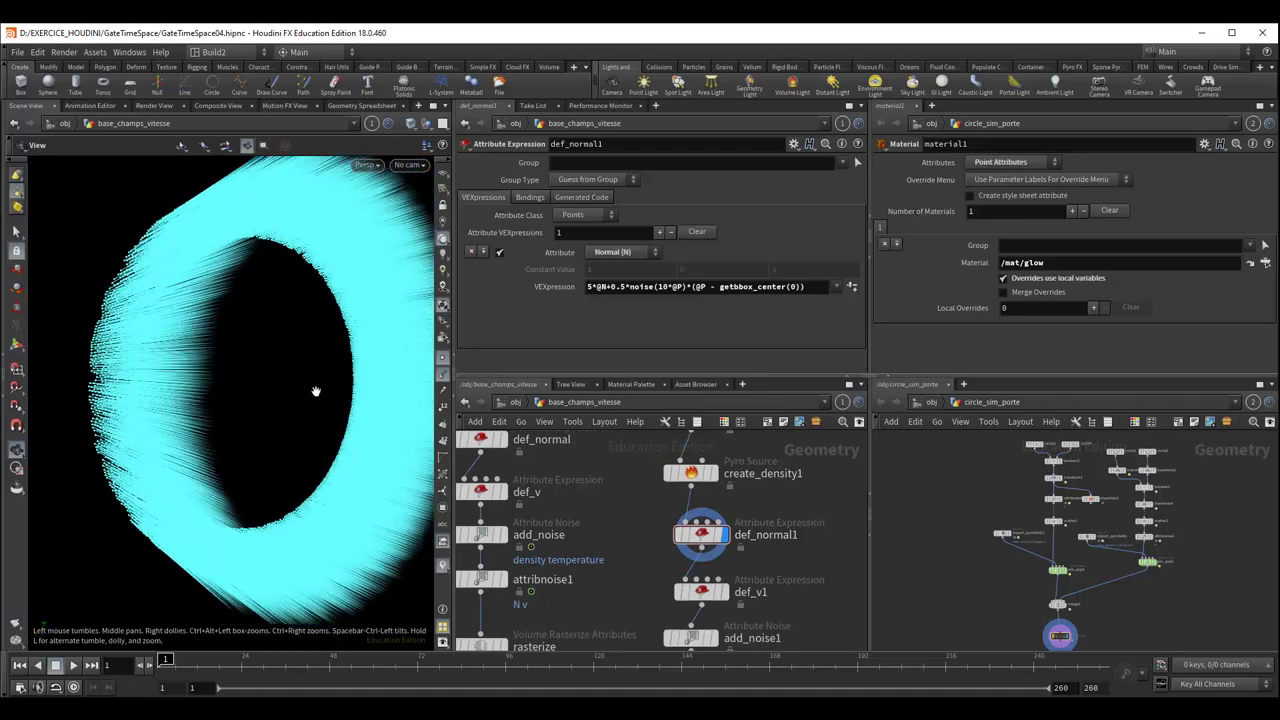
mouse_move(316, 392)
mouse_down()
mouse_move(206, 400)
mouse_move(334, 406)
mouse_move(240, 429)
mouse_move(202, 405)
mouse_up()
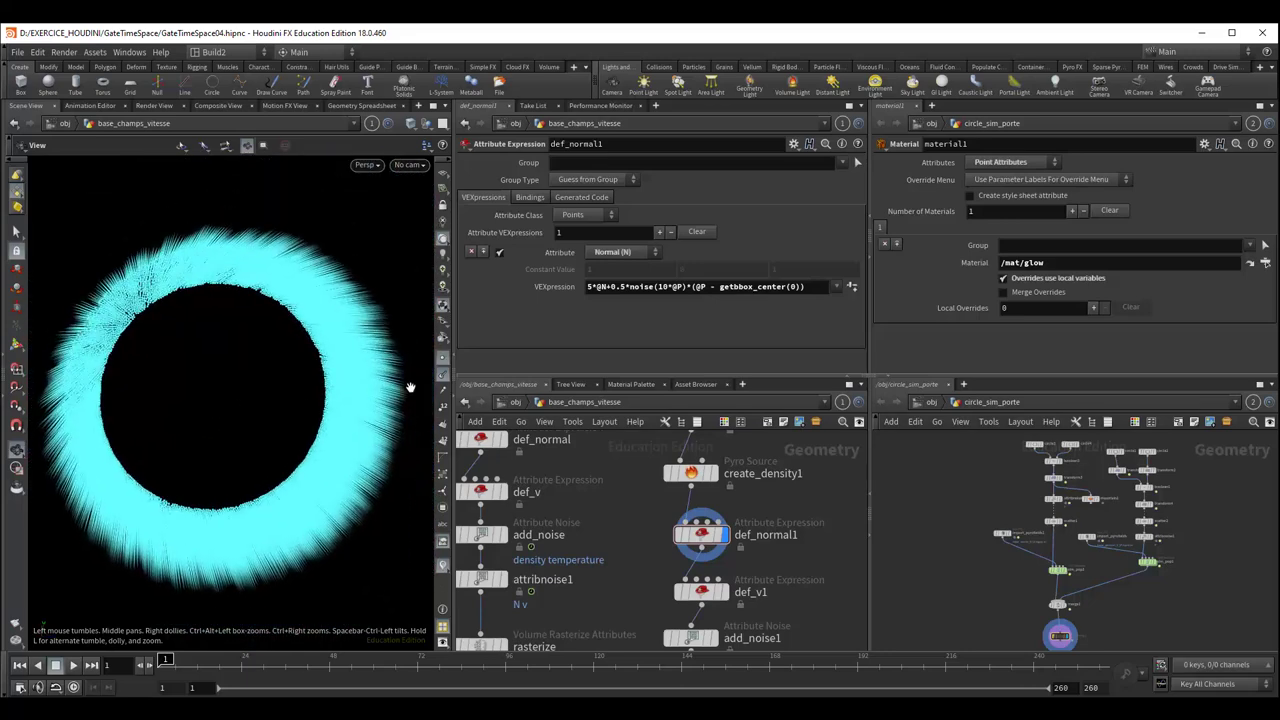
click(588, 287)
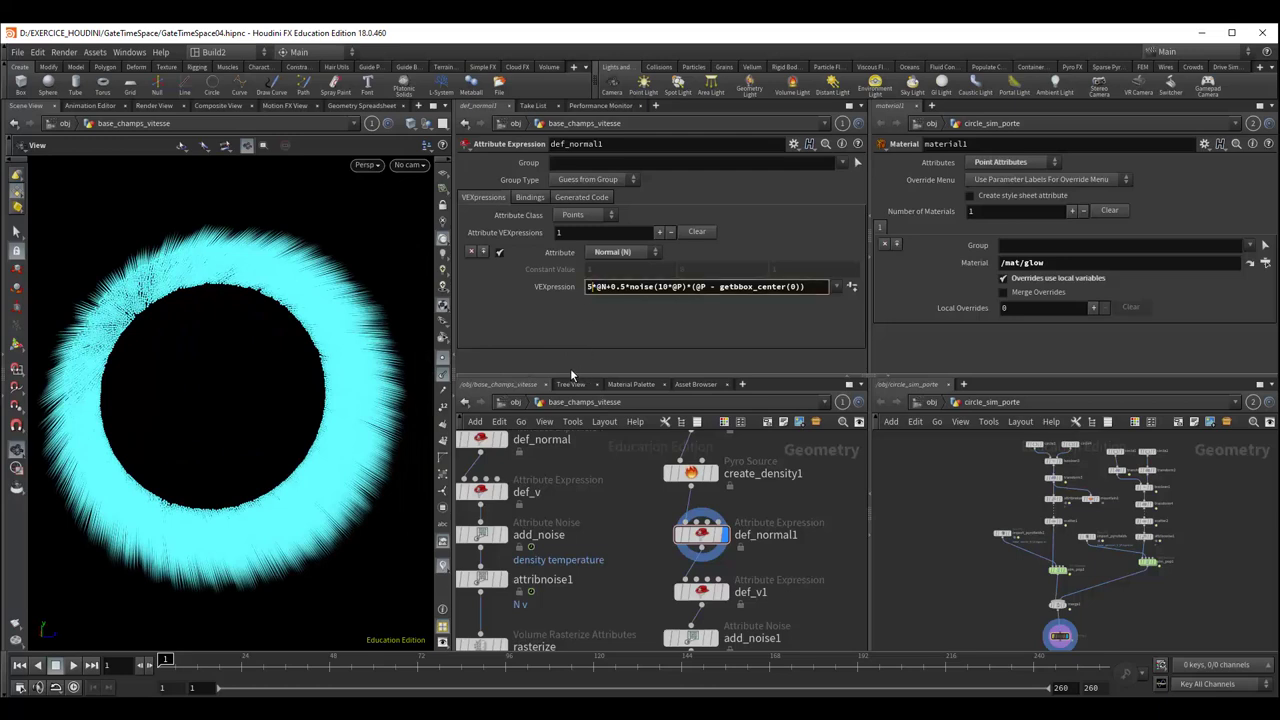
text(2)
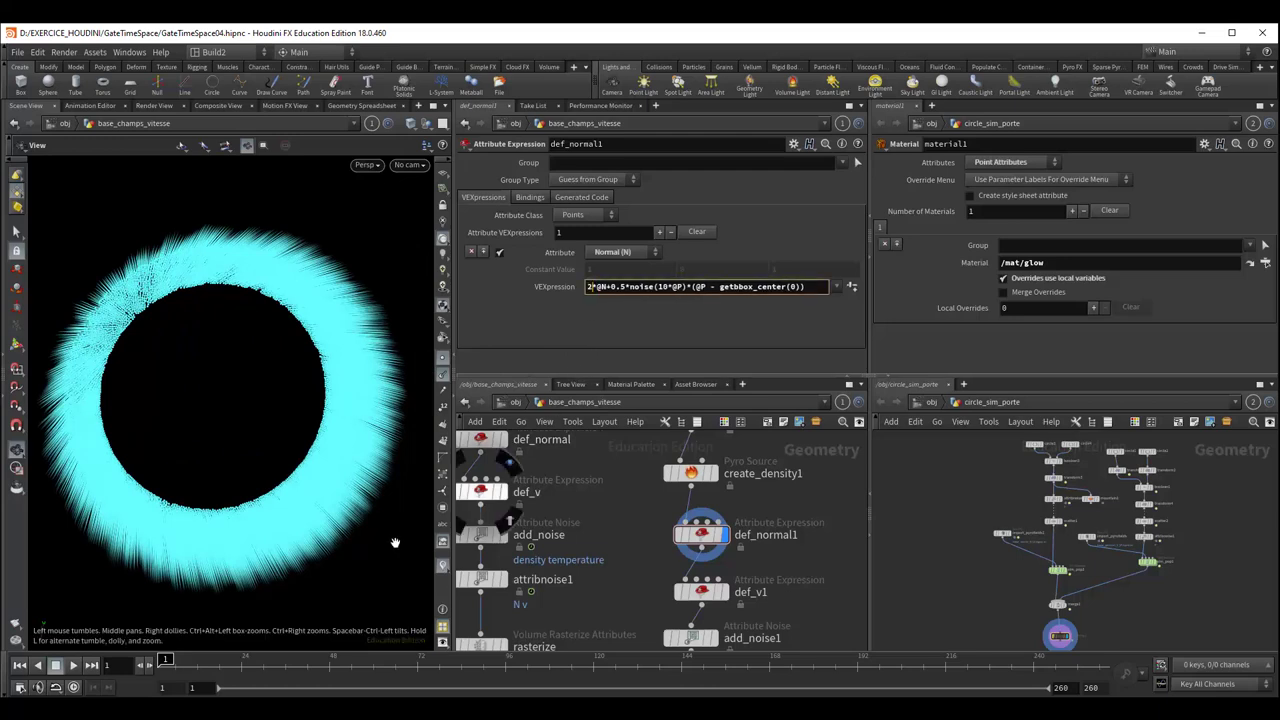
mouse_move(394, 534)
mouse_down()
mouse_move(251, 529)
mouse_move(333, 520)
mouse_up()
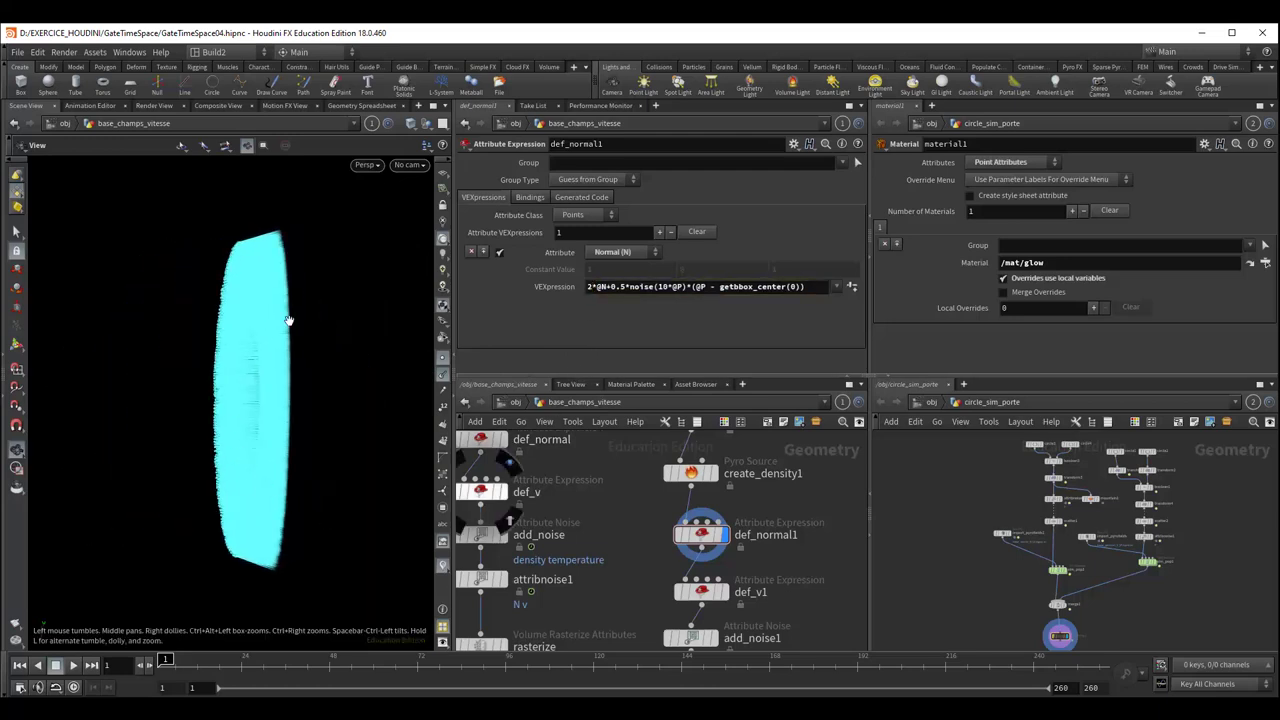
click(591, 287)
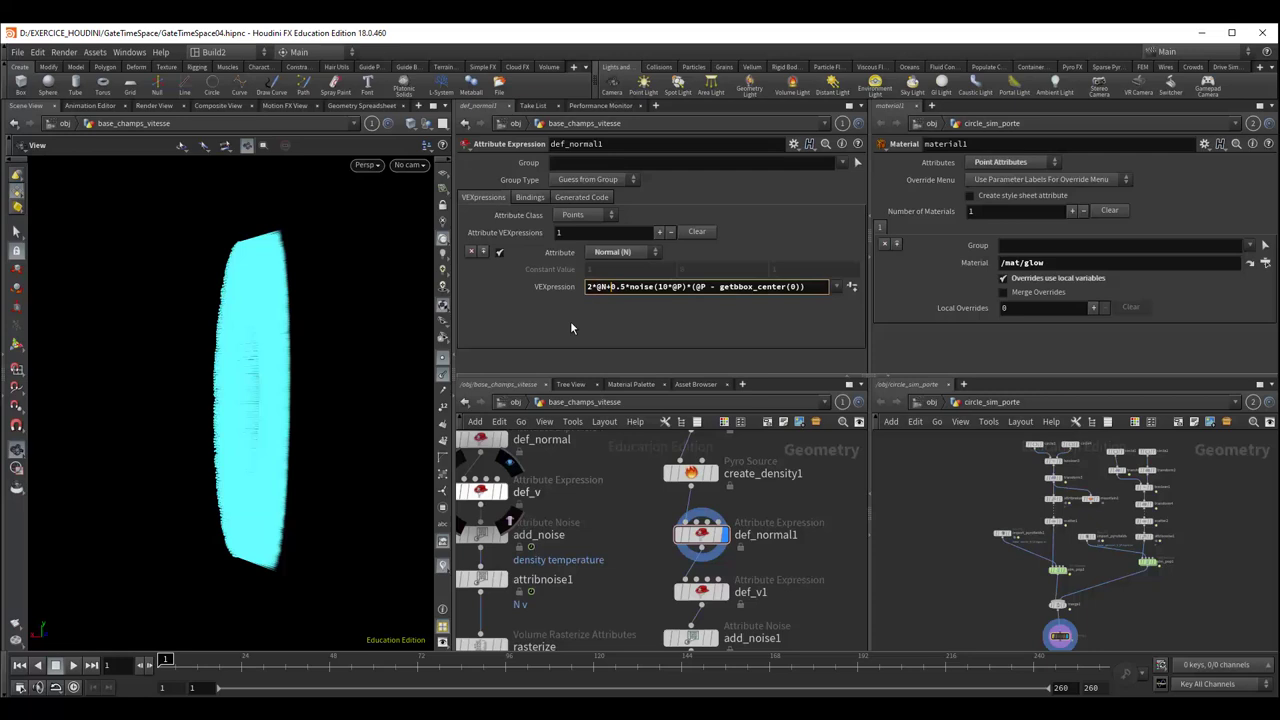
key(Delete)
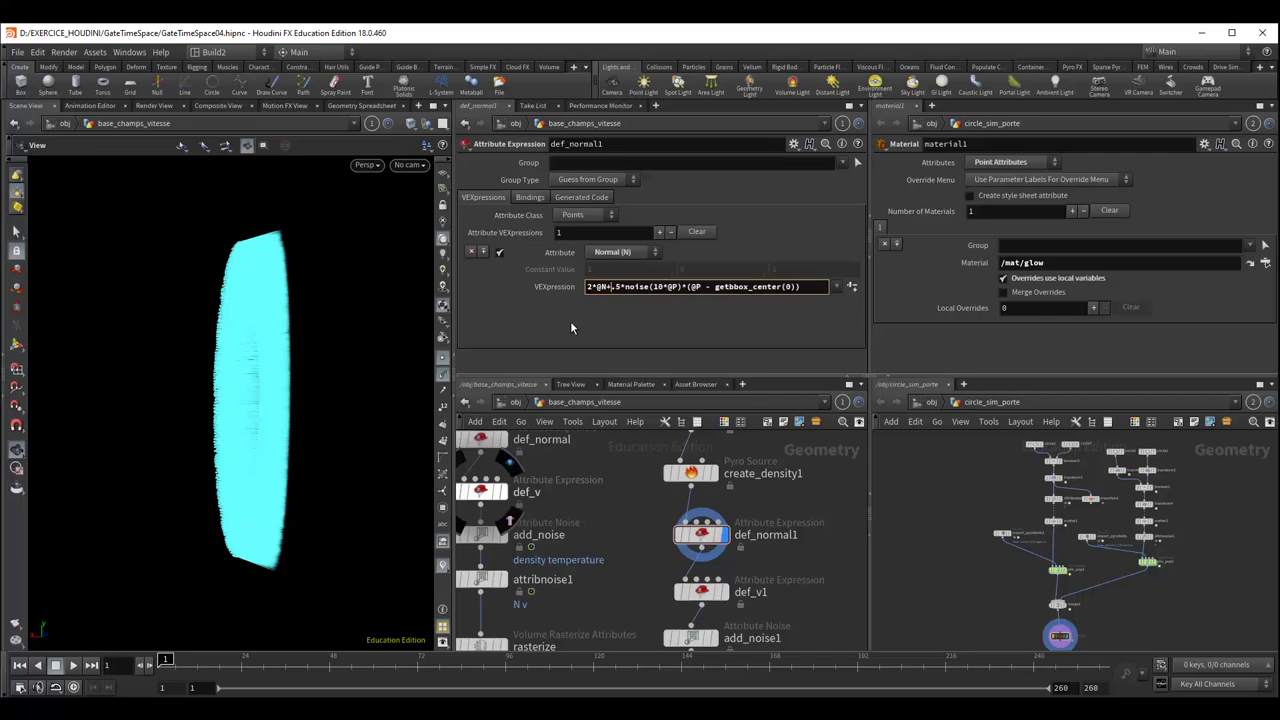
key(Delete)
key(Return)
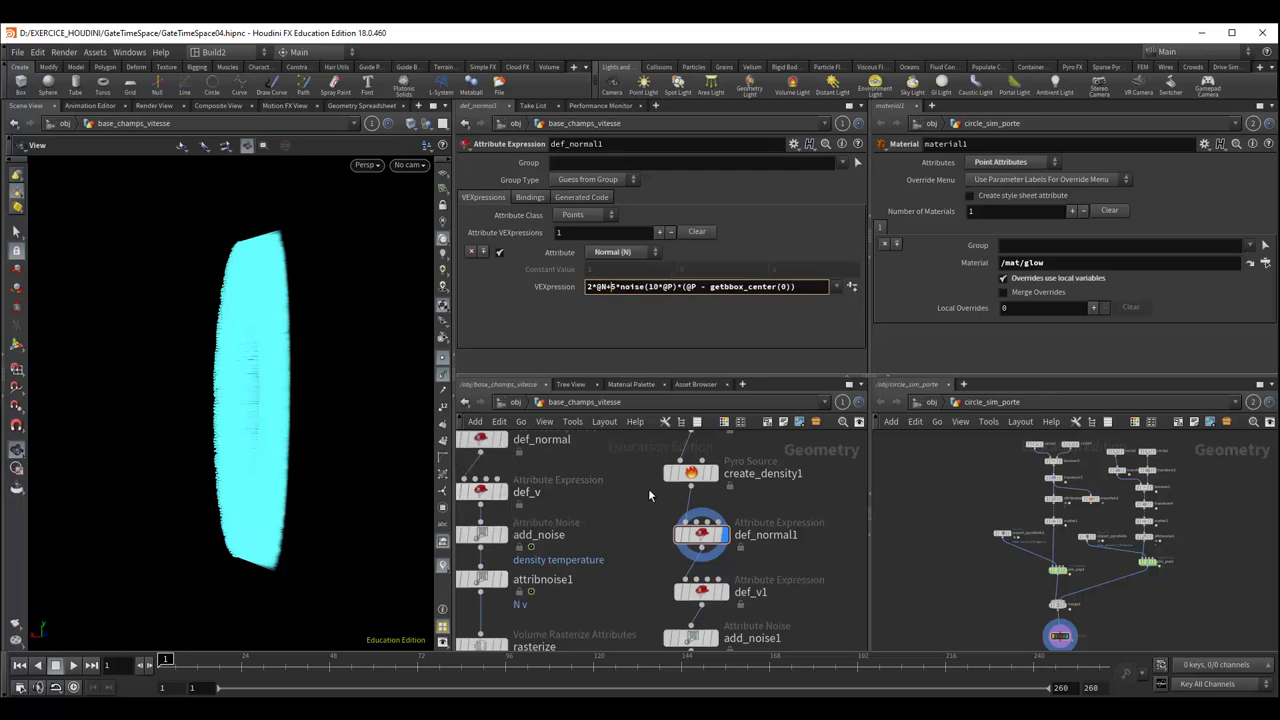
mouse_move(332, 433)
mouse_down()
mouse_move(263, 431)
mouse_move(331, 443)
mouse_up()
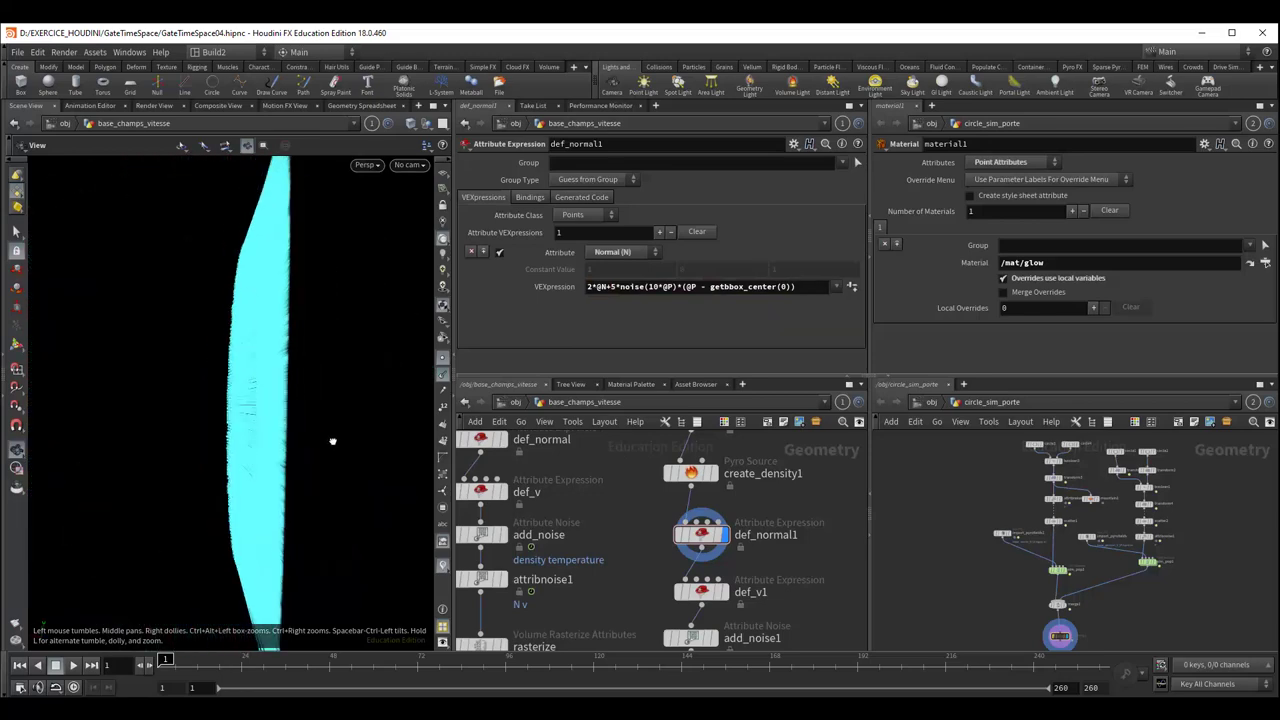
click(589, 287)
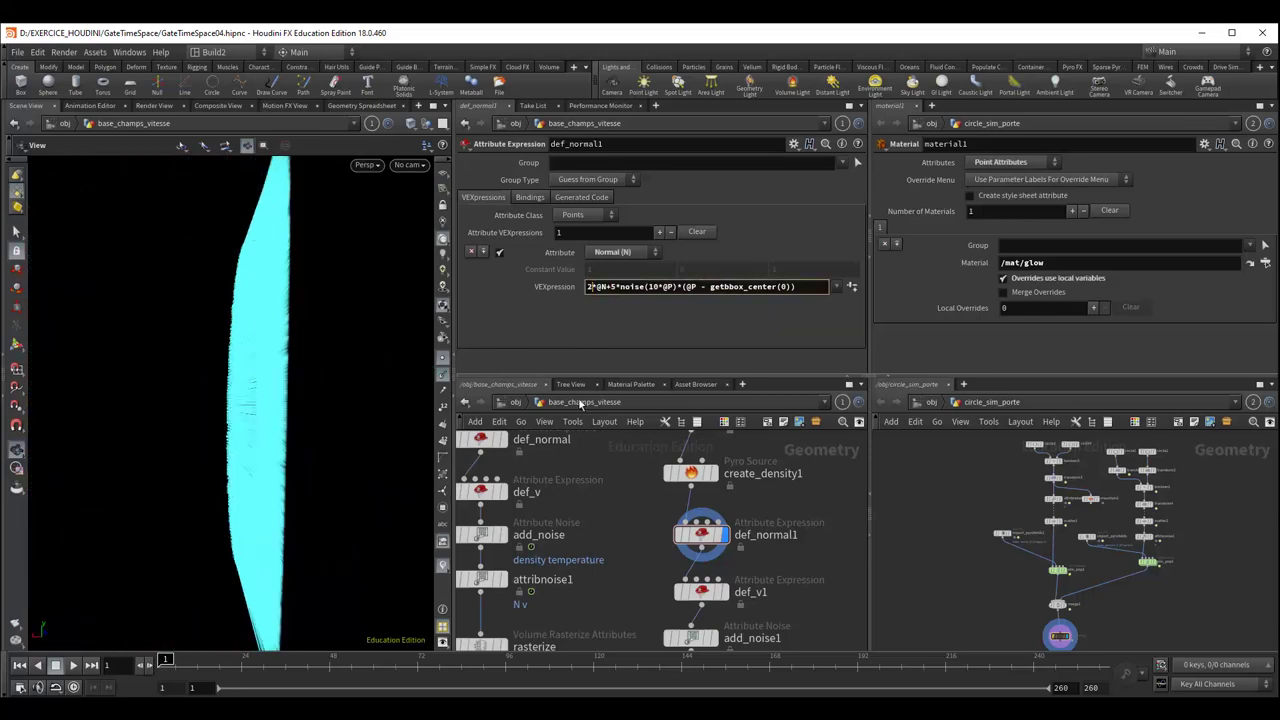
key(BackSpace)
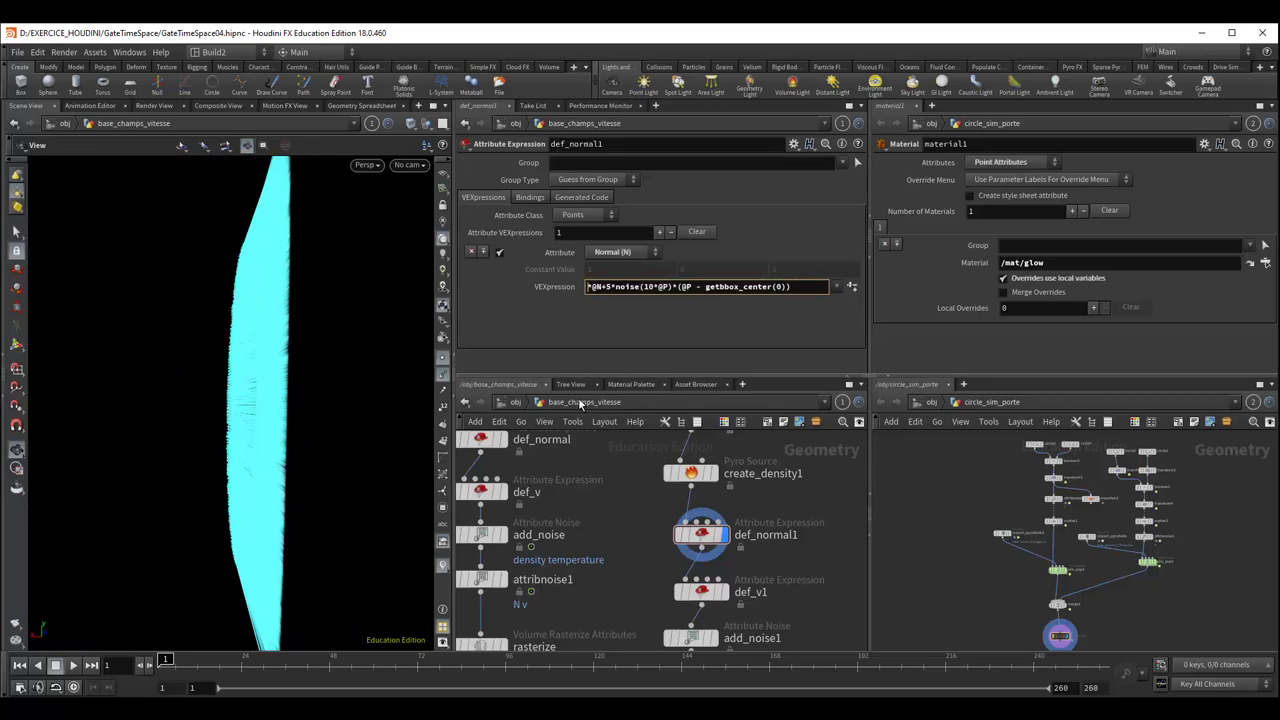
text(5*)
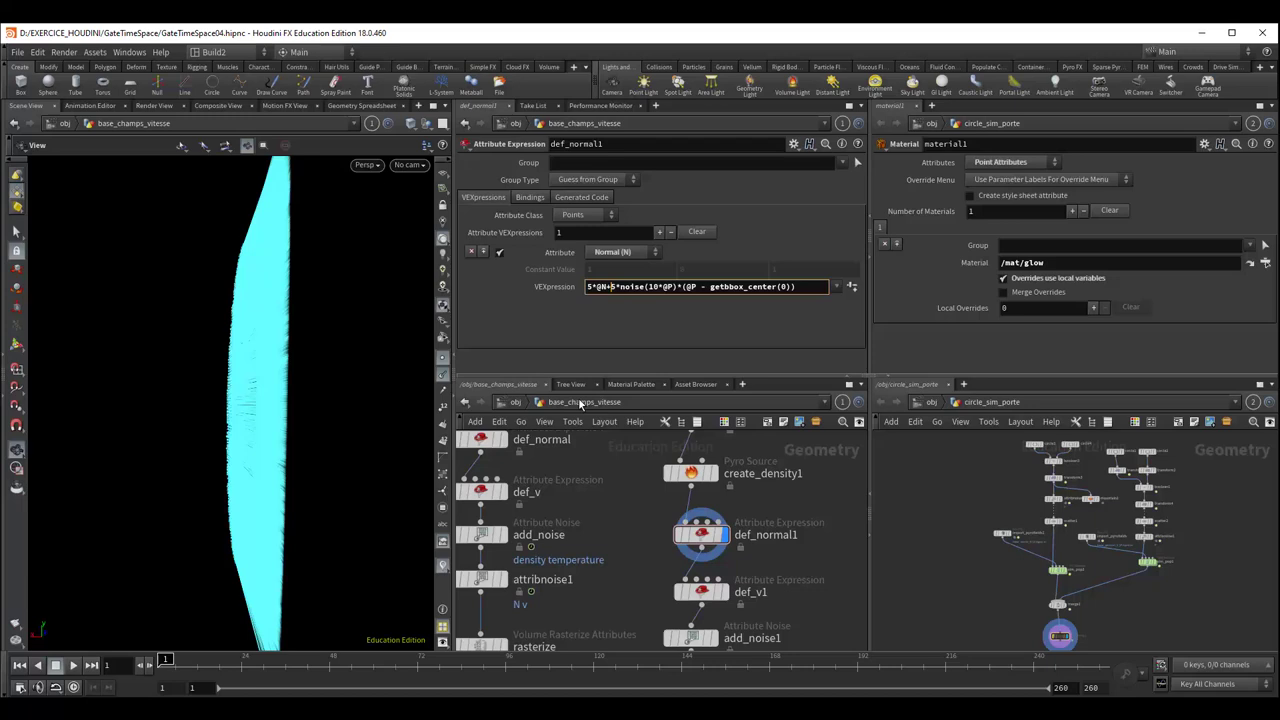
key(Delete)
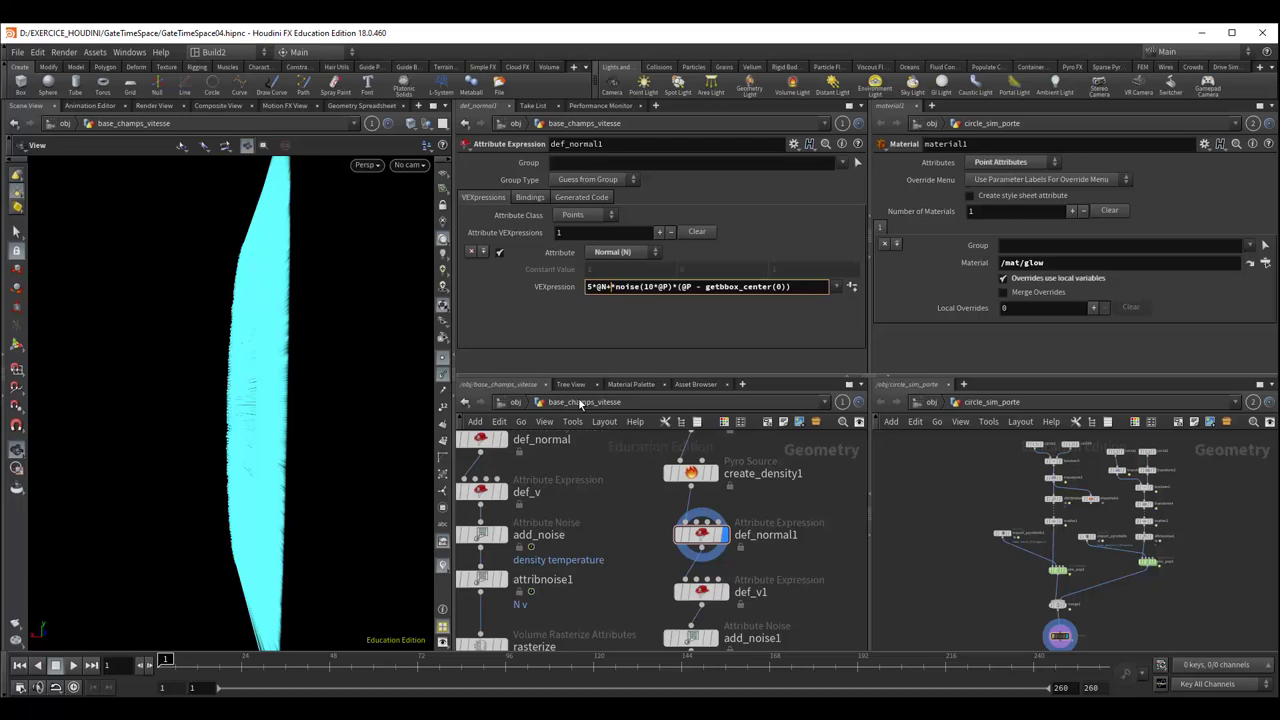
text(0.5*)
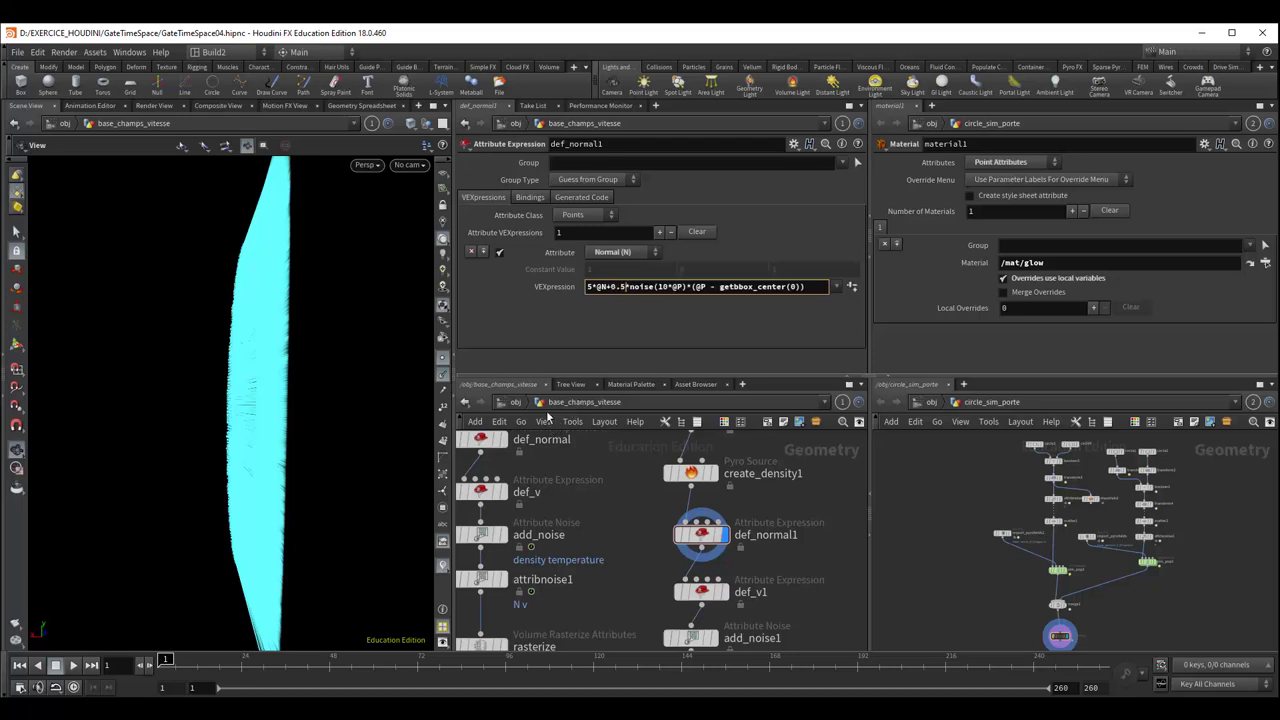
key(Return)
drag(409, 374, 254, 380)
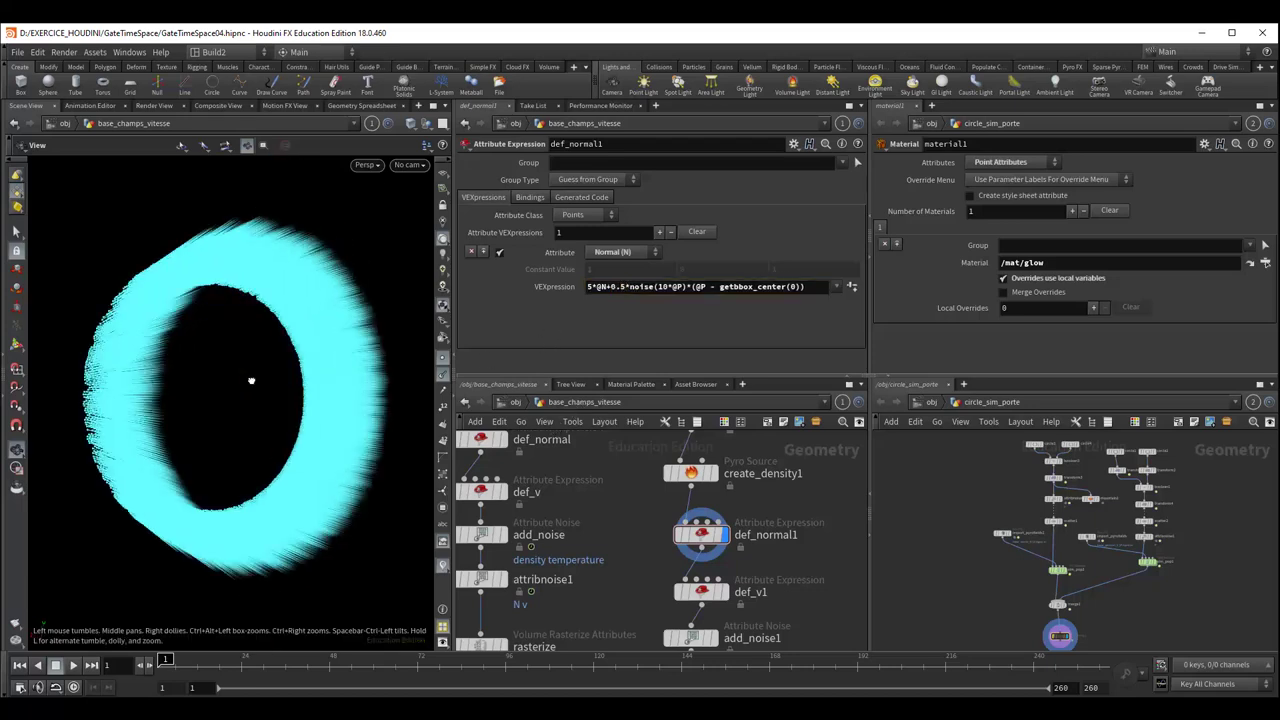
middle_drag(826, 540, 820, 482)
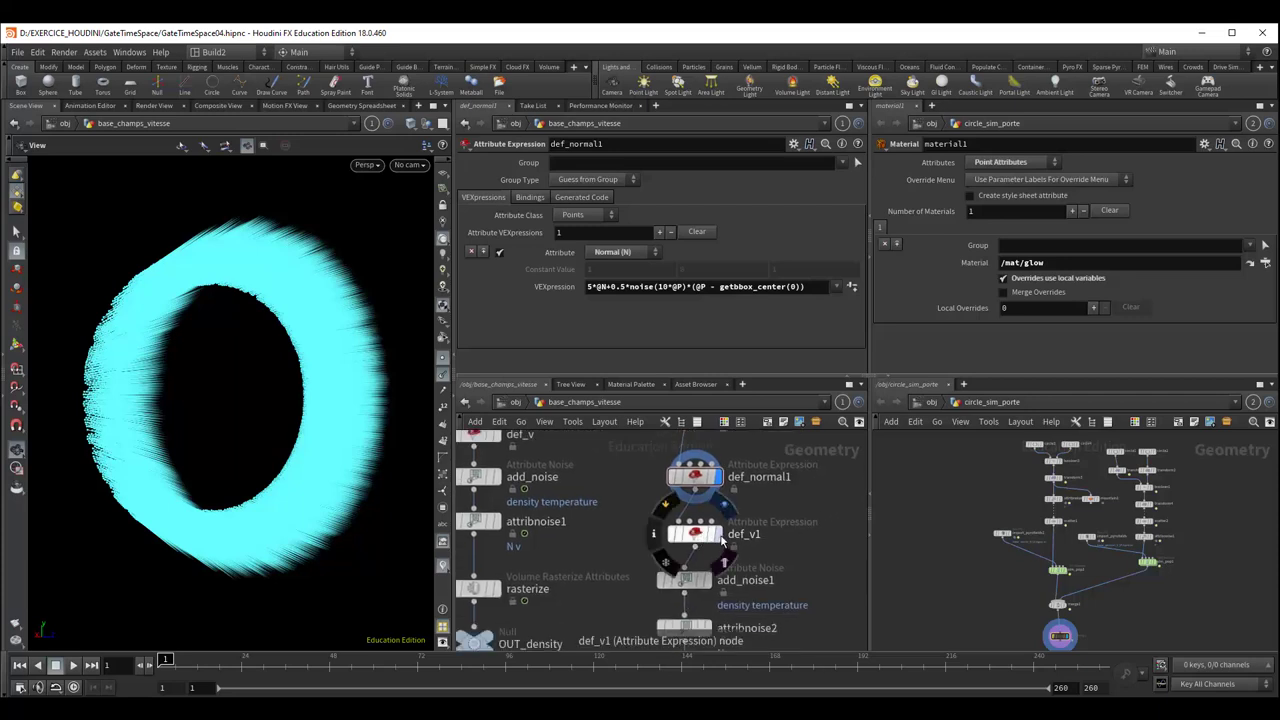
Select def_v1 and line up add_noise1, attribnoise2 and rasterize1 in the network
click(693, 541)
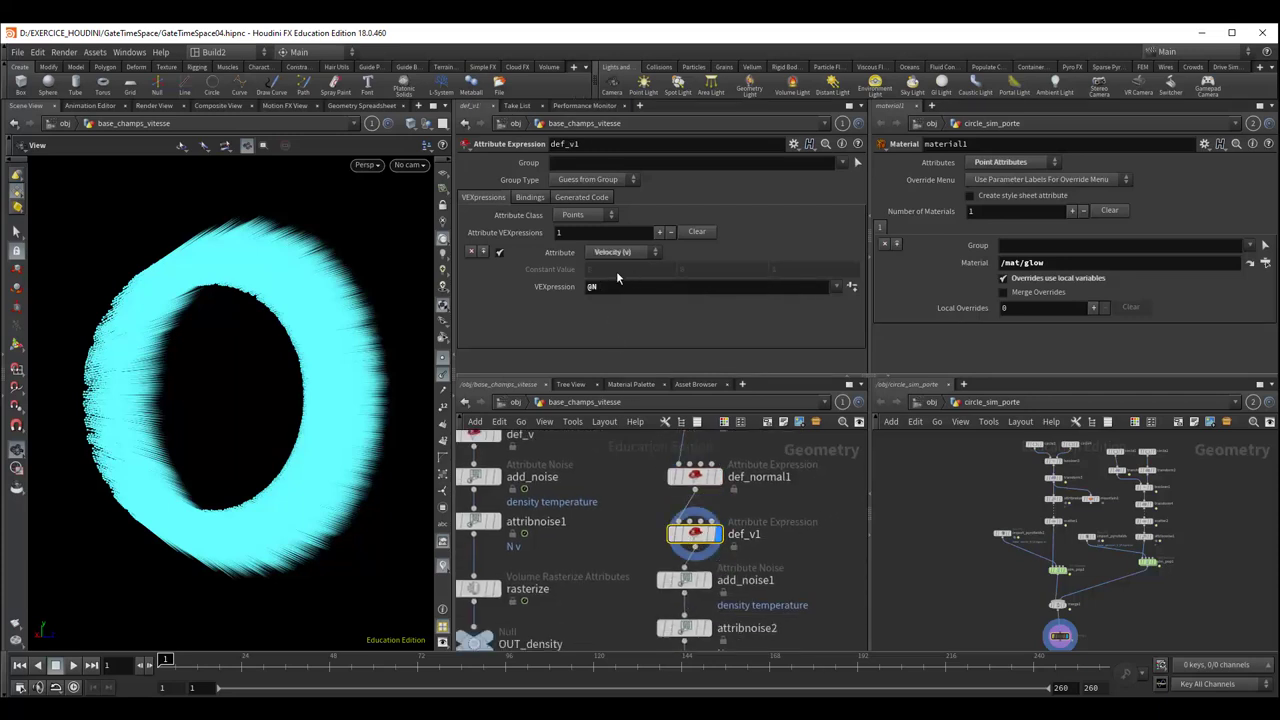
middle_drag(788, 580, 782, 510)
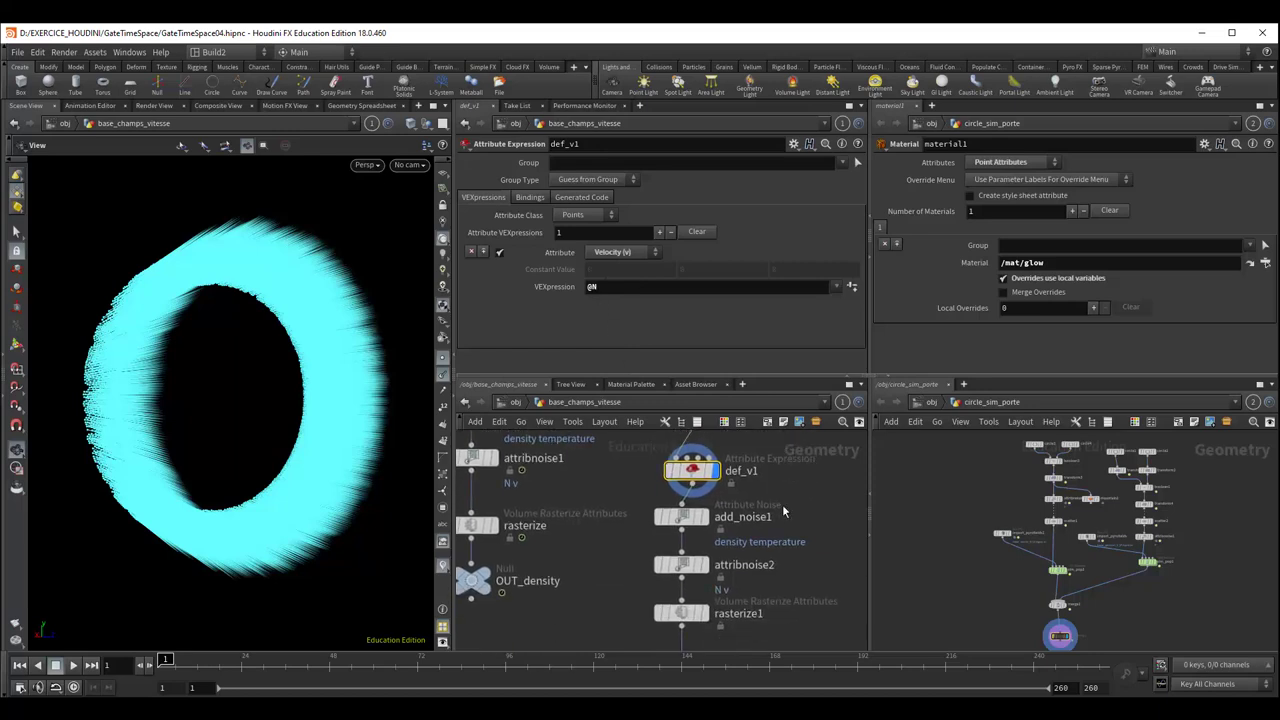
drag(680, 522, 692, 568)
drag(684, 611, 694, 612)
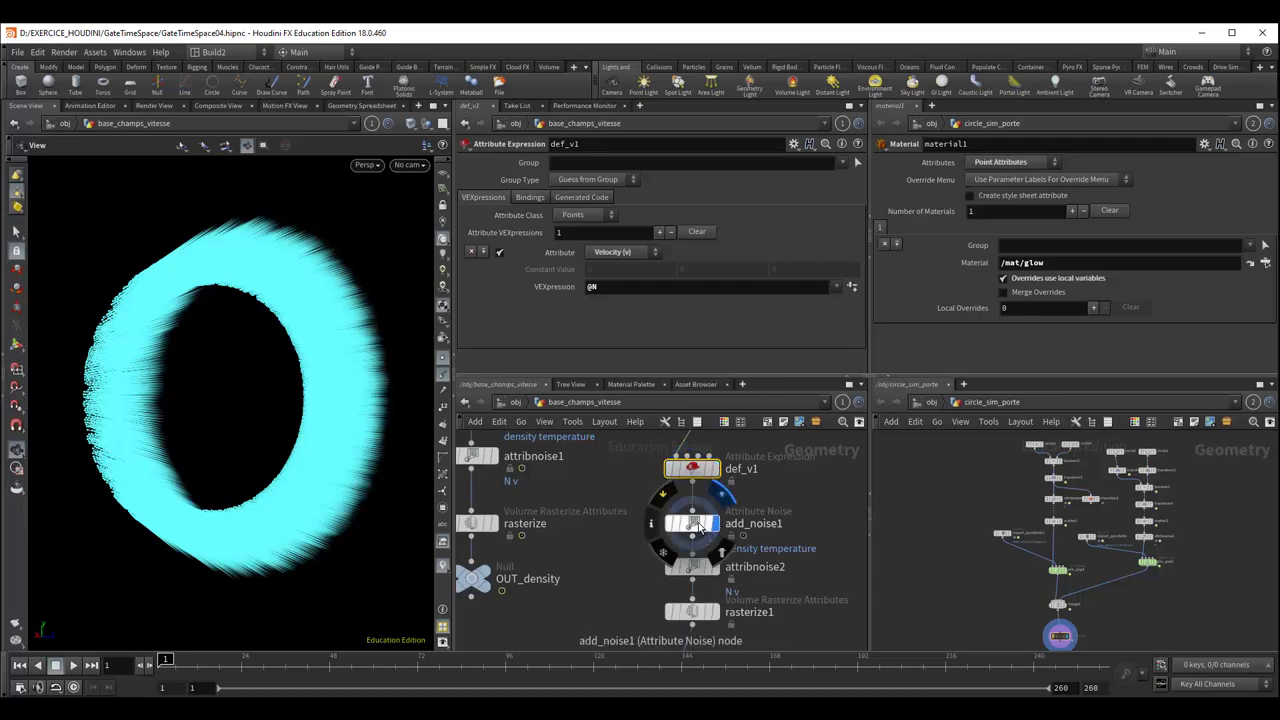
Review attribnoise2's 3D noise on N and v, remapped -2/-0.2/-0.2 to 1/0.2/0.2
click(706, 520)
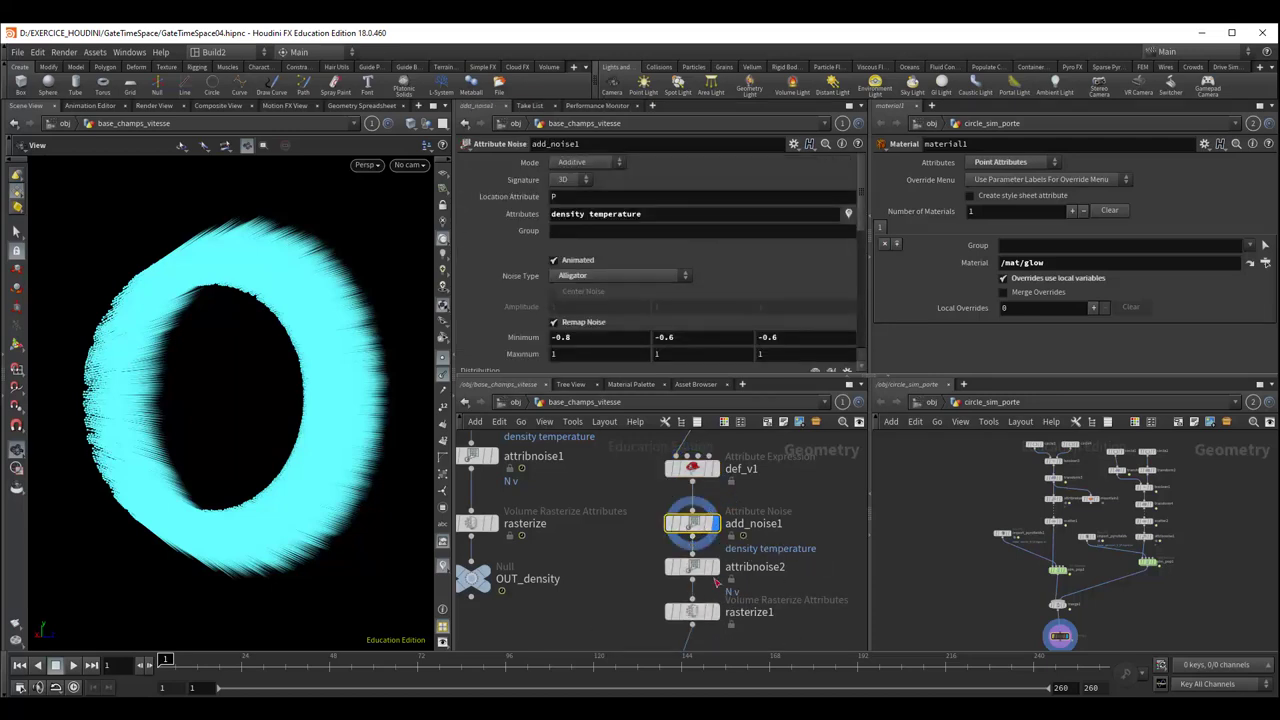
mouse_move(692, 567)
click(714, 571)
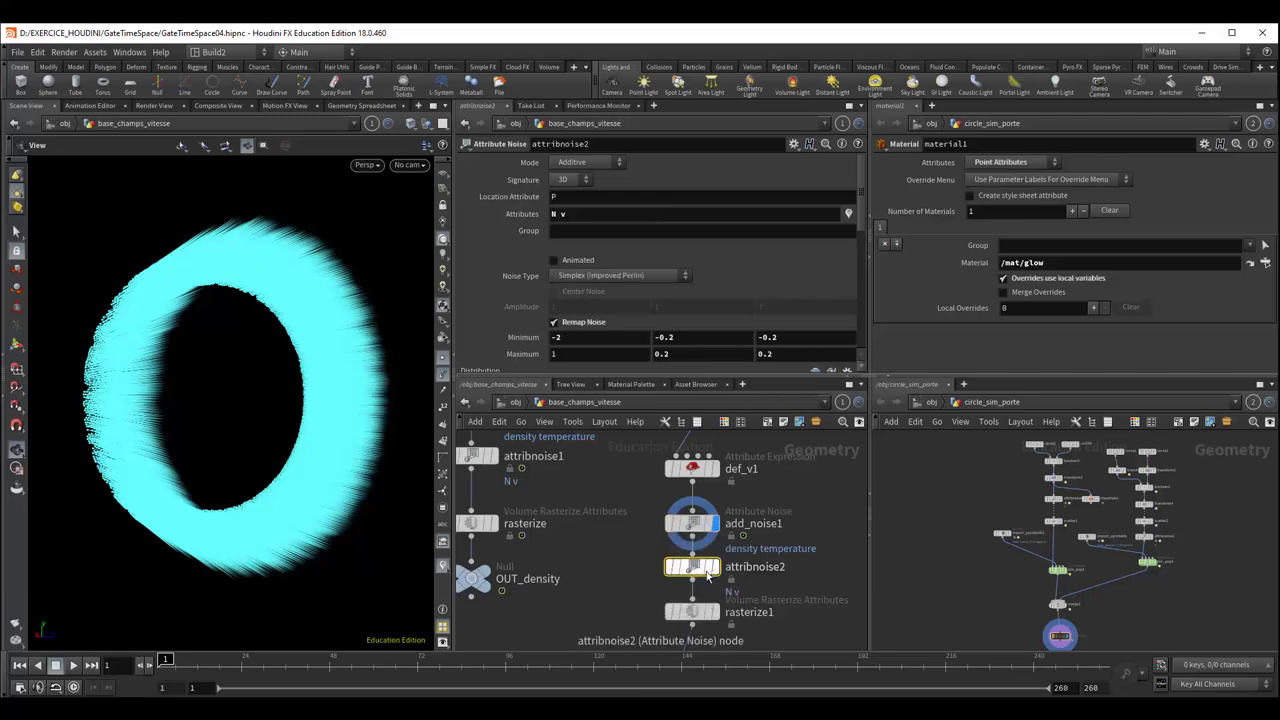
alt+drag(414, 506, 257, 451)
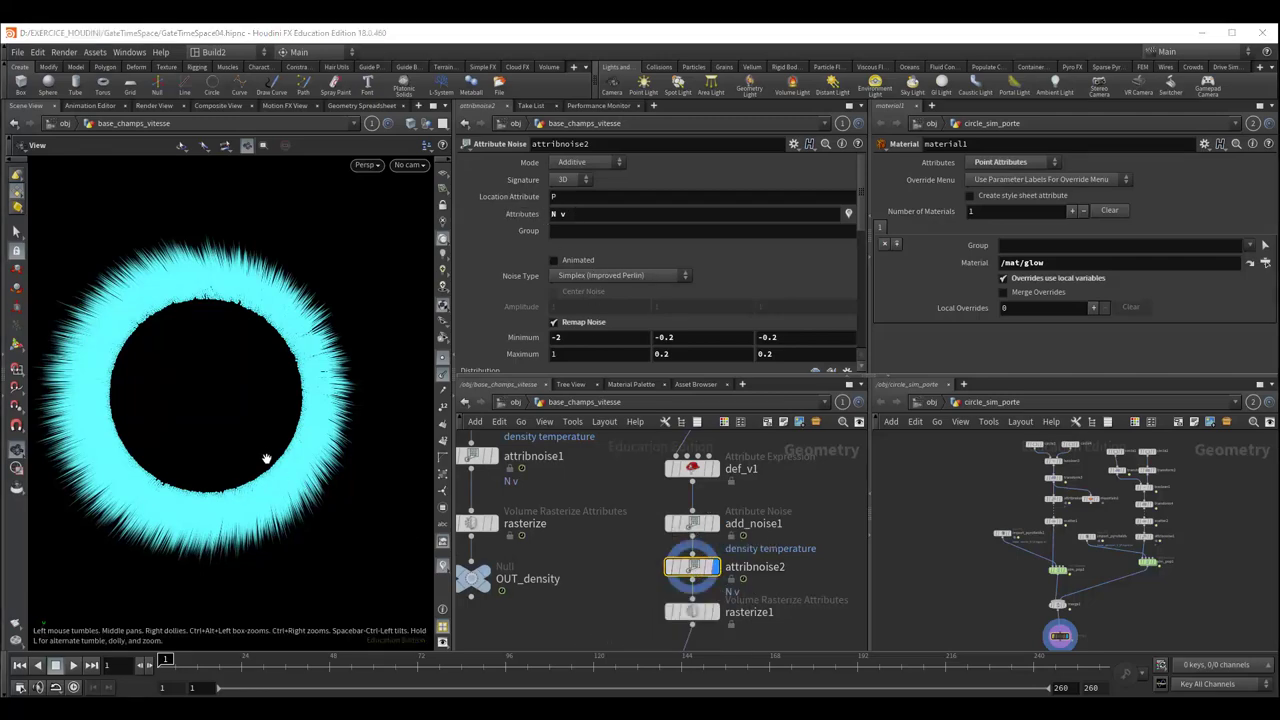
drag(268, 456, 344, 454)
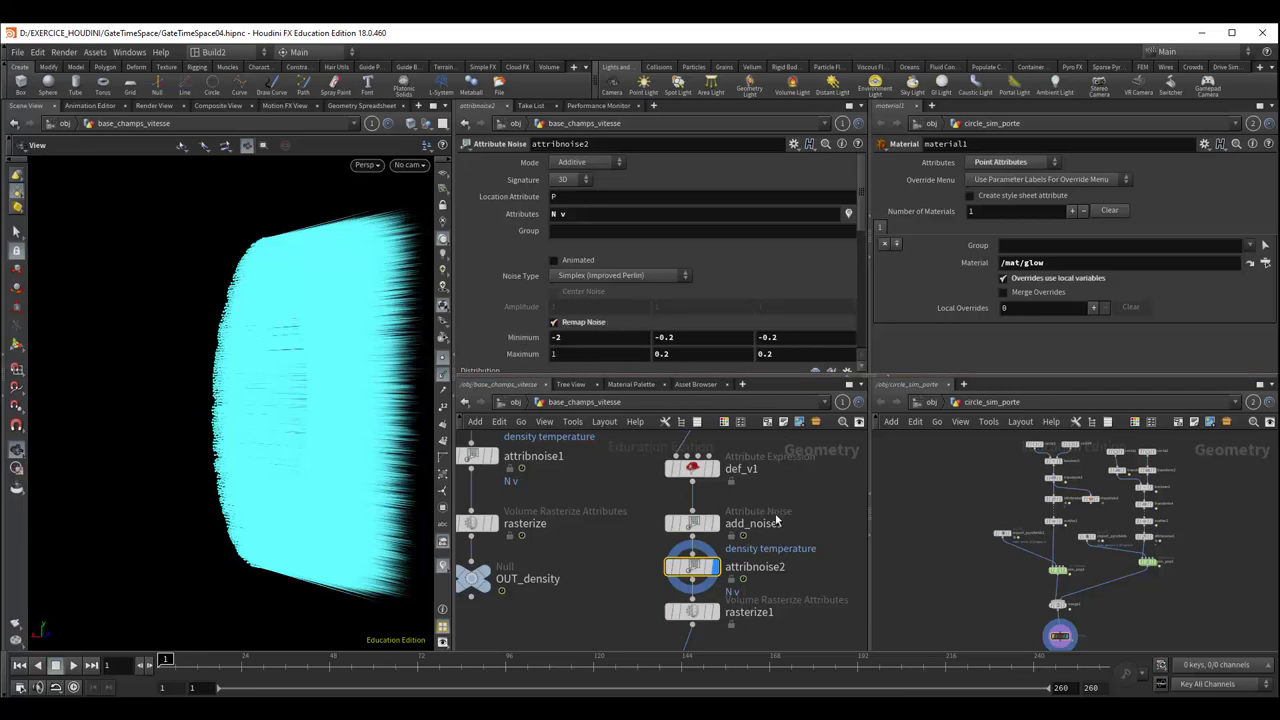
scroll(765, 530, down, 2)
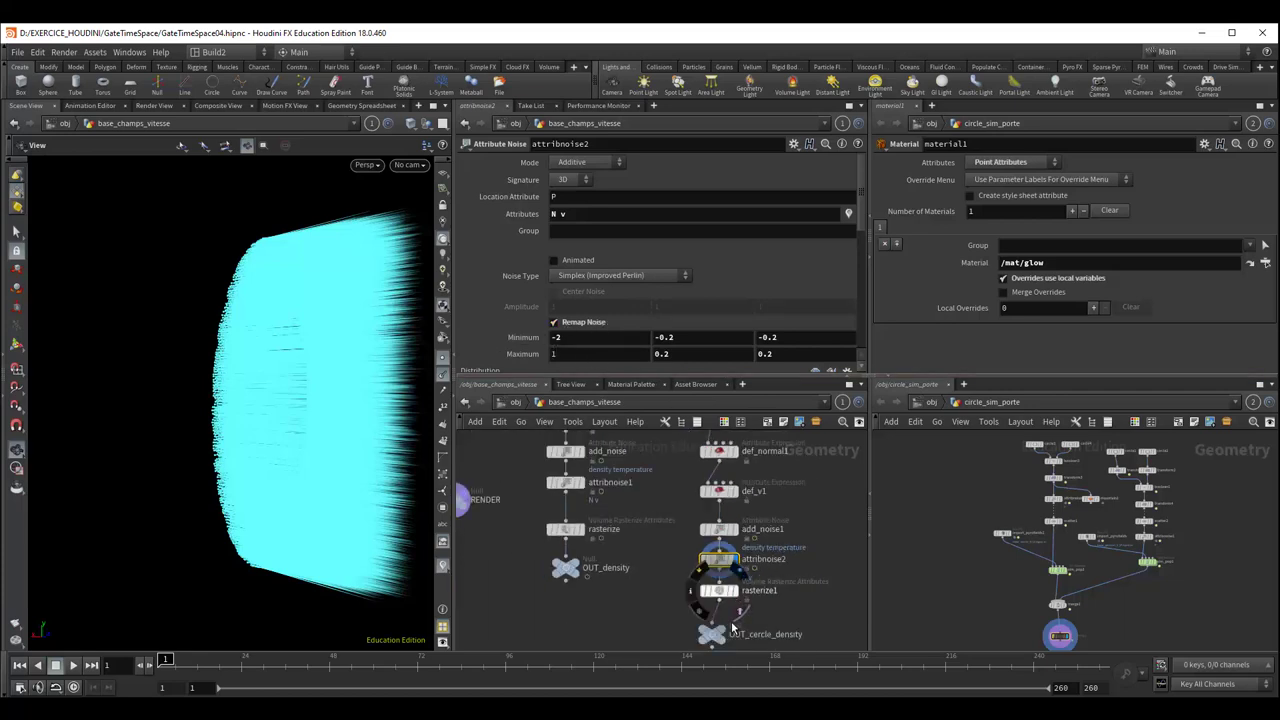
Display OUT_cercle_density's smoky ring, tumble the view, and return to the obj level
click(724, 634)
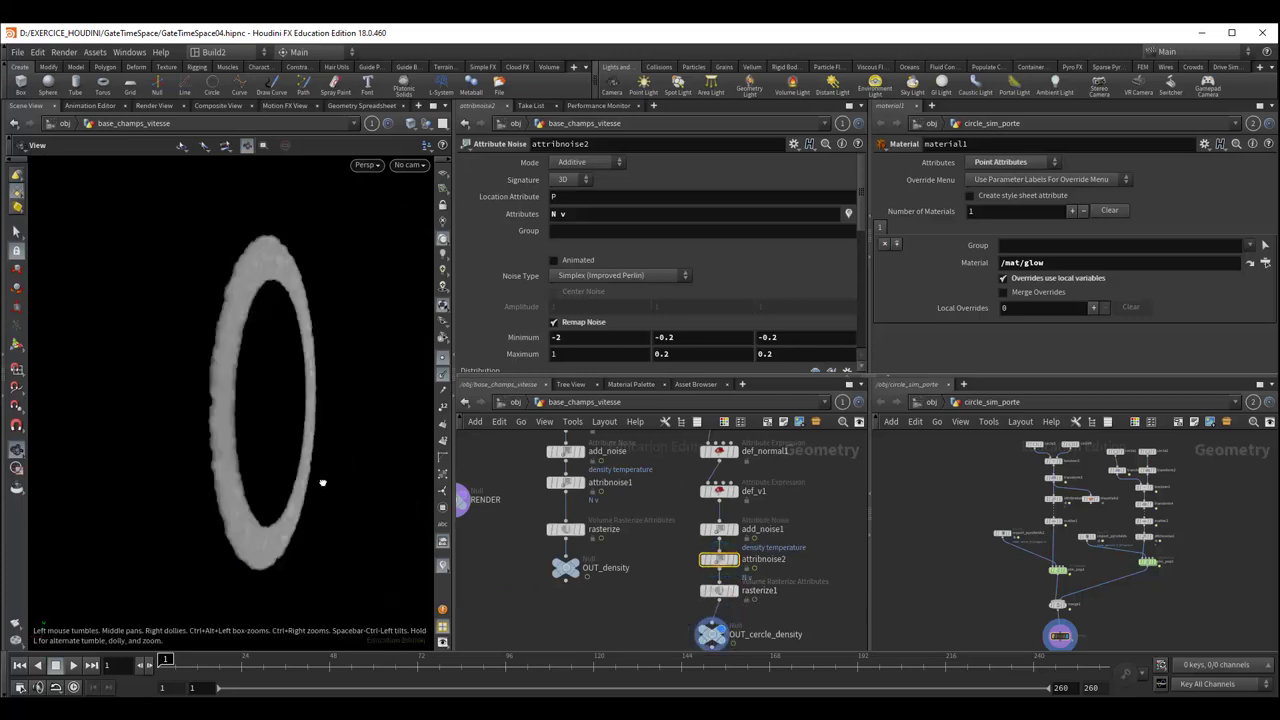
mouse_move(323, 482)
mouse_down()
mouse_move(290, 472)
mouse_move(298, 465)
mouse_up()
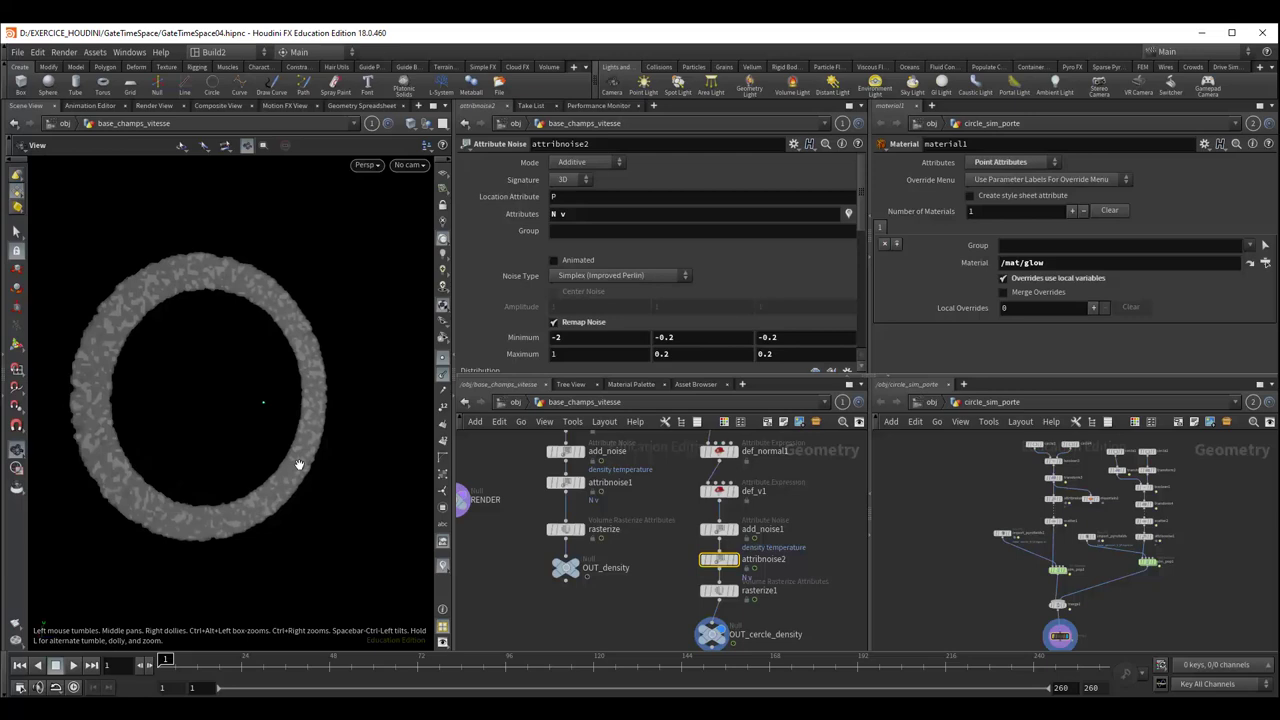
drag(214, 383, 257, 389)
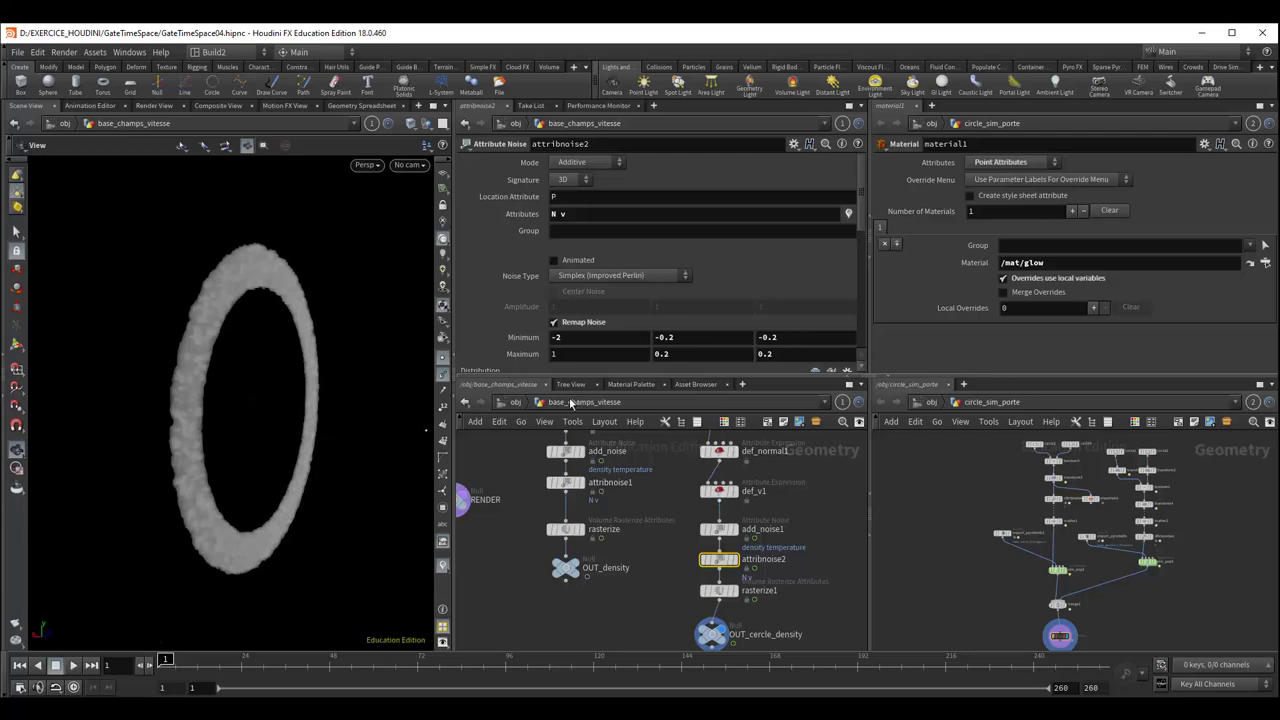
click(515, 404)
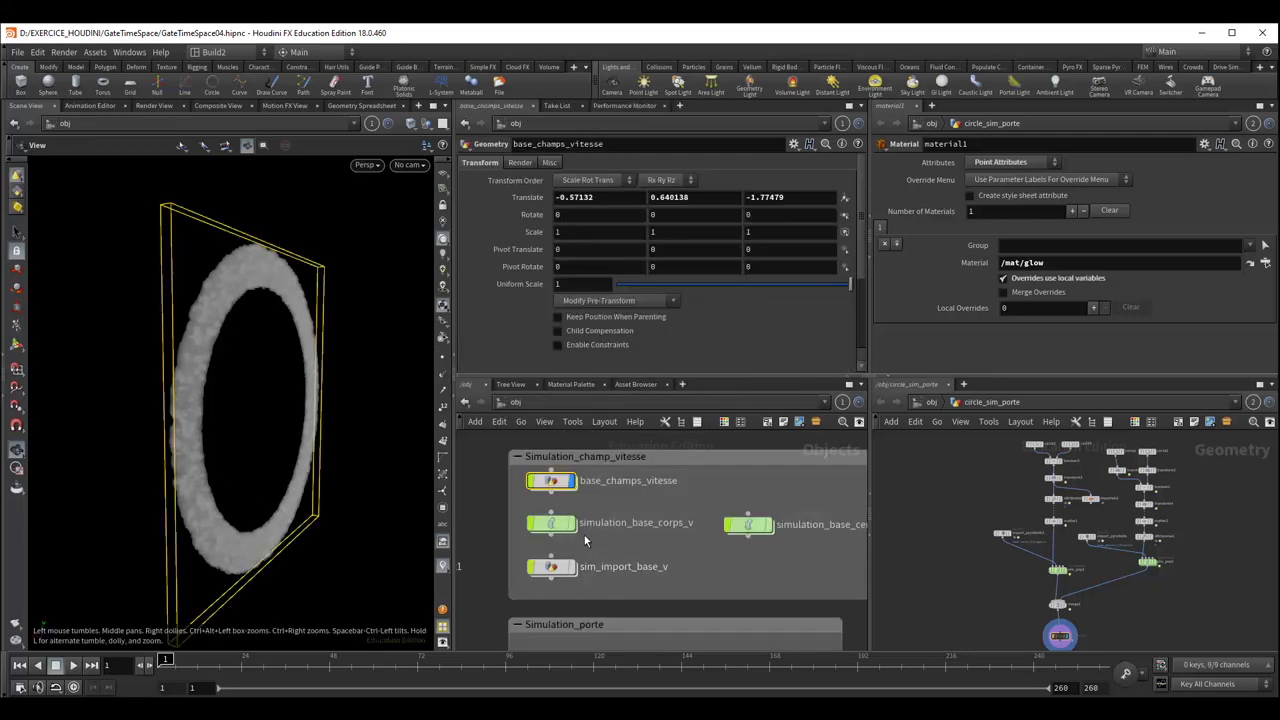
Dive into simulation_base_cercle_v and open pyrosolver1 (Dissipation 0.075, Disturbance 0.2125, Turbulence 0)
middle_drag(769, 534, 705, 510)
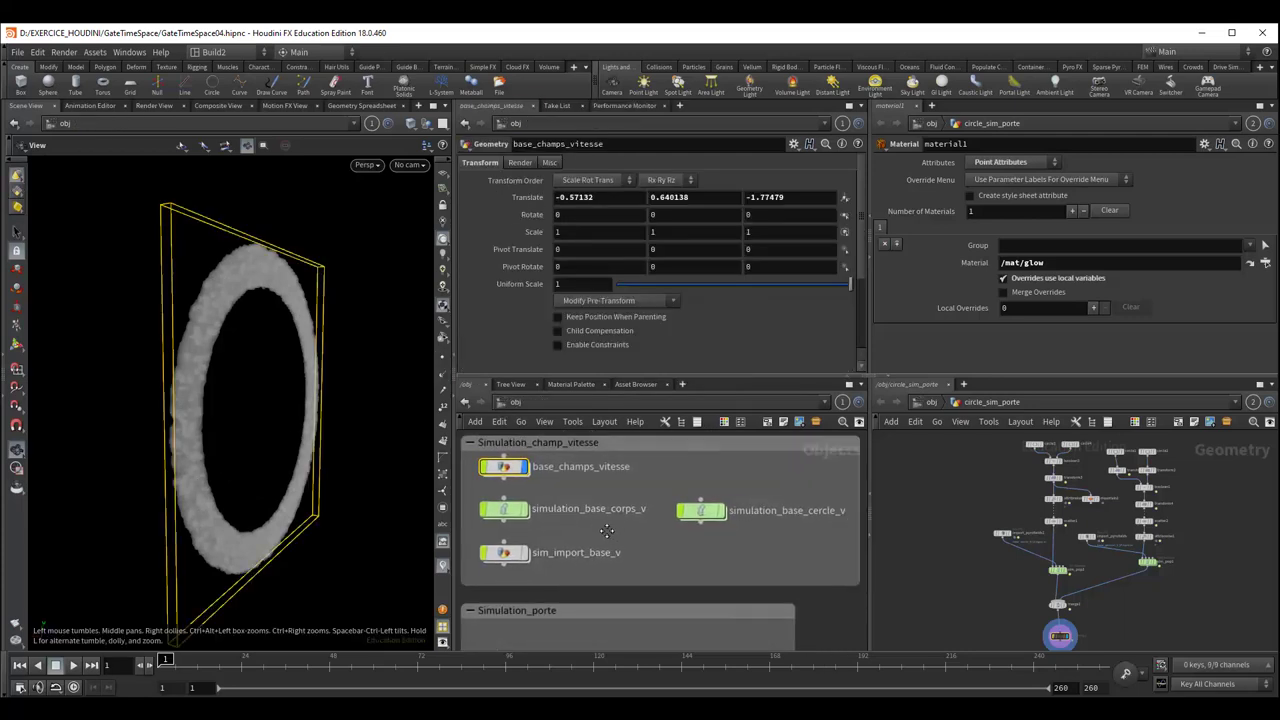
click(684, 505)
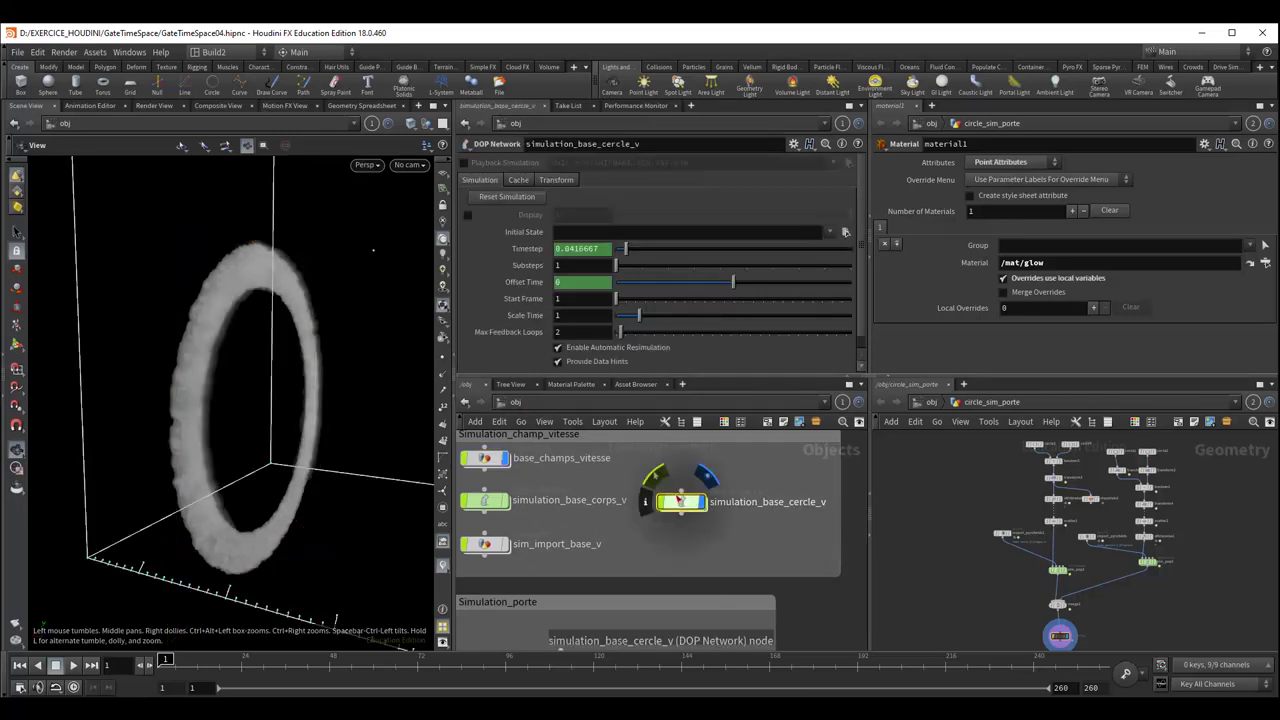
double_click(681, 501)
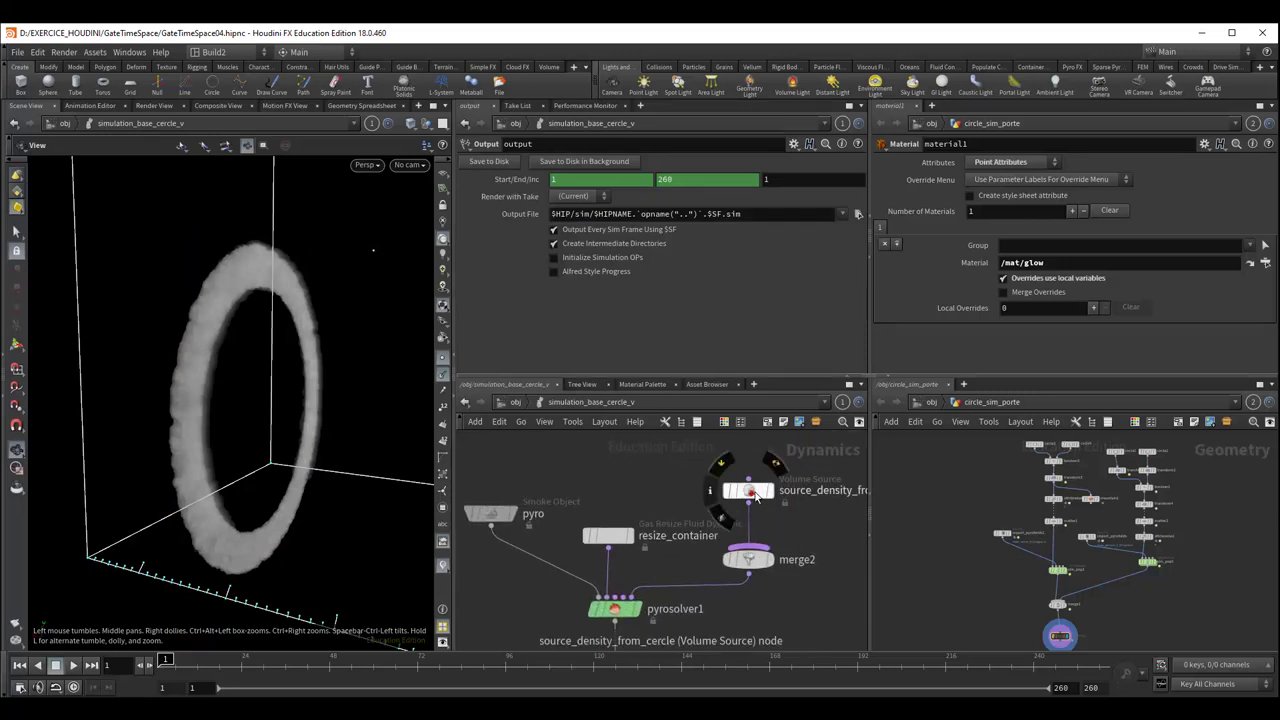
click(755, 494)
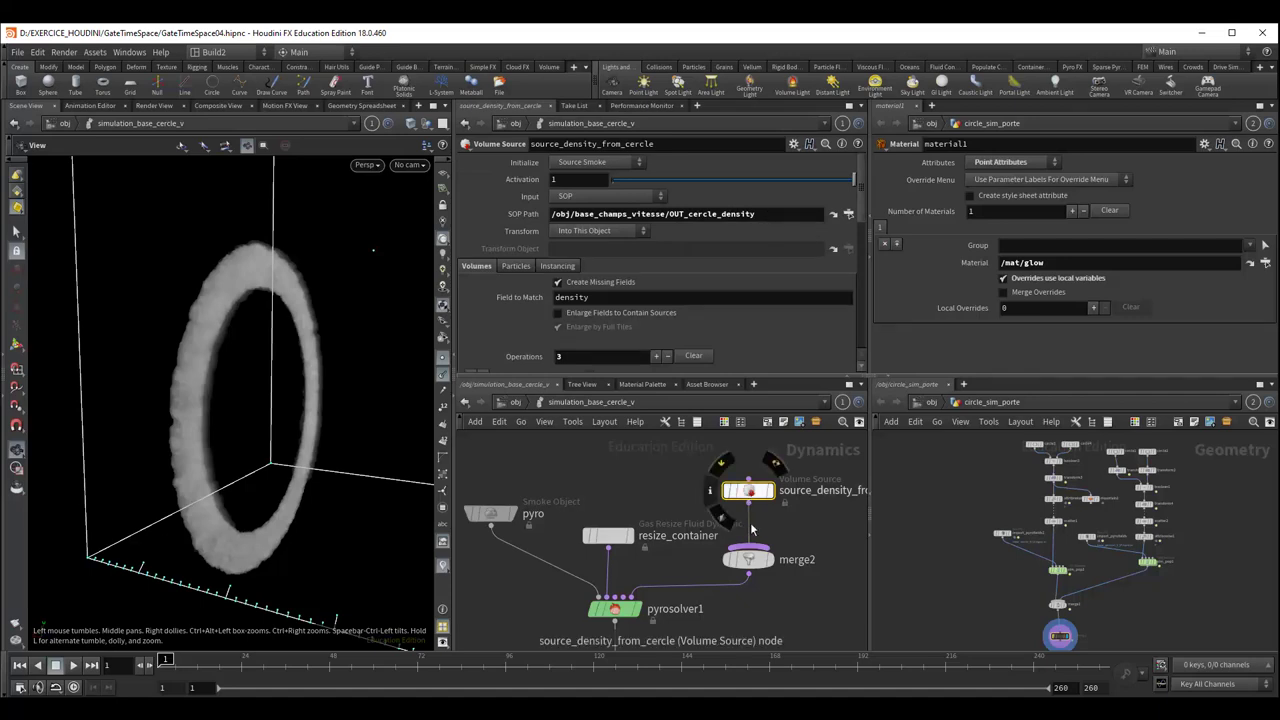
middle_drag(640, 577, 671, 511)
click(647, 541)
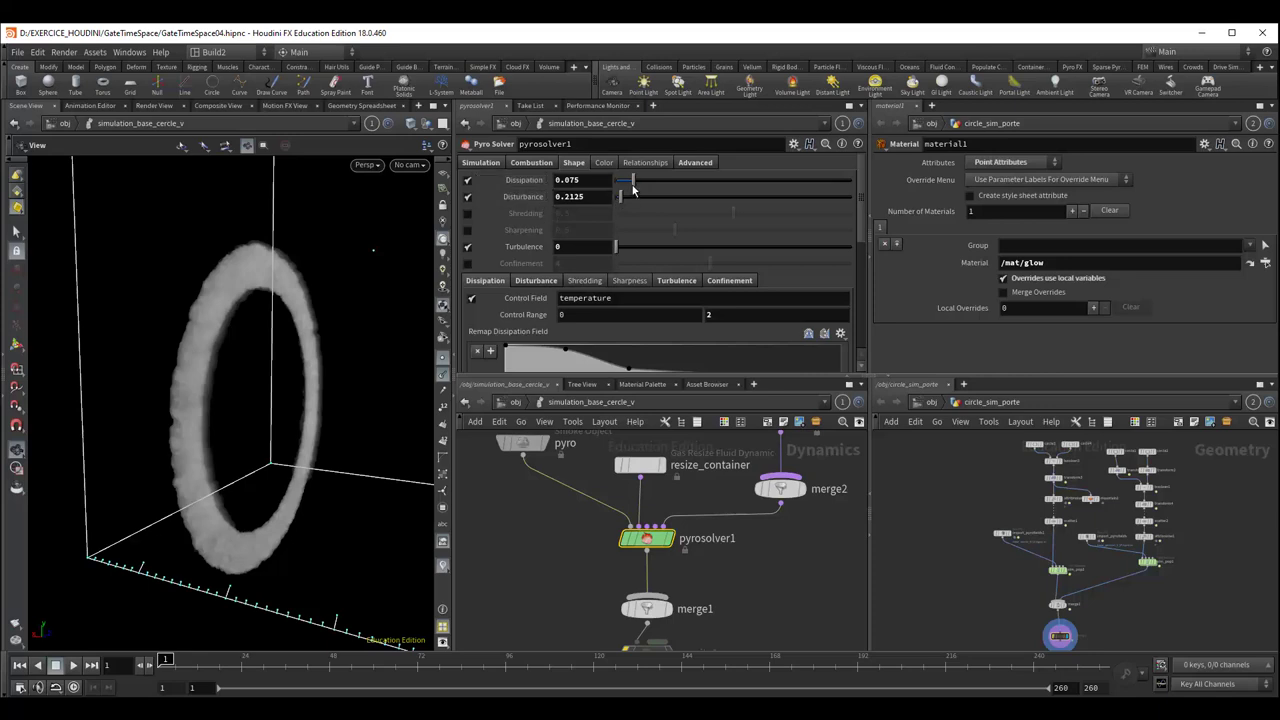
Set pyrosolver1's Buoyancy Dir Y to 0.1, then review its combustion and shape settings
click(481, 164)
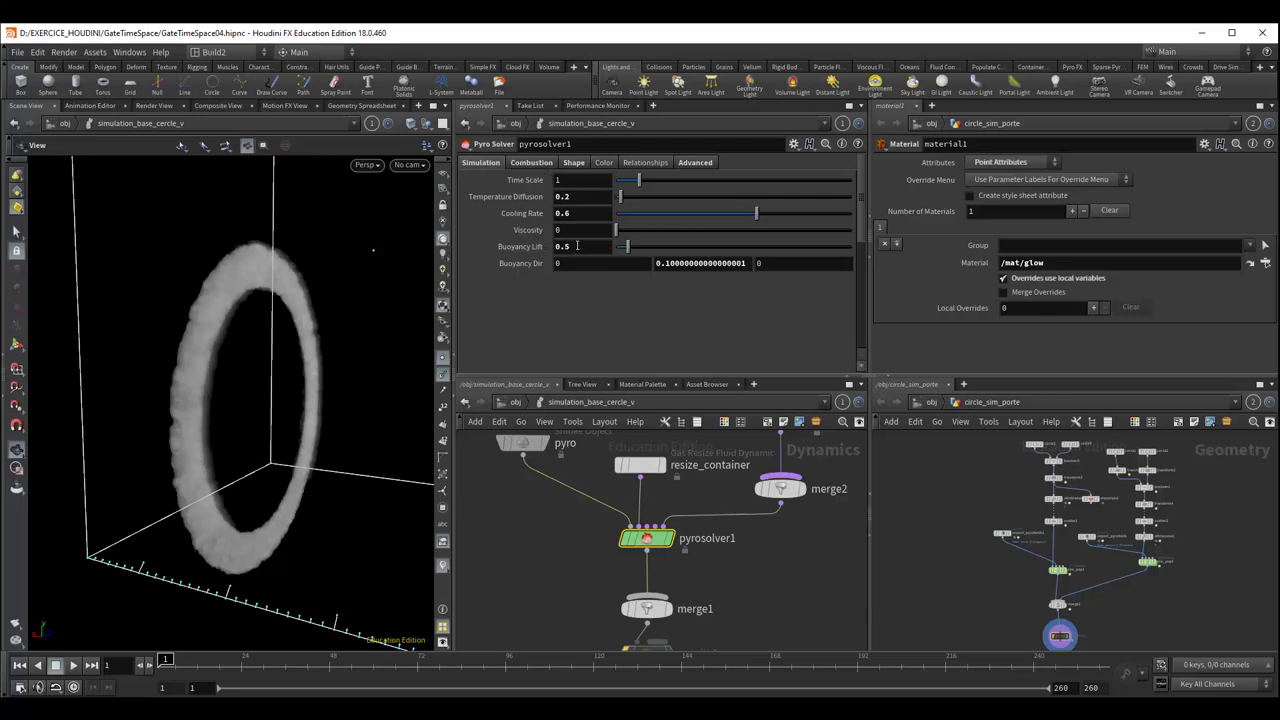
text(0.1)
key(Return)
click(531, 163)
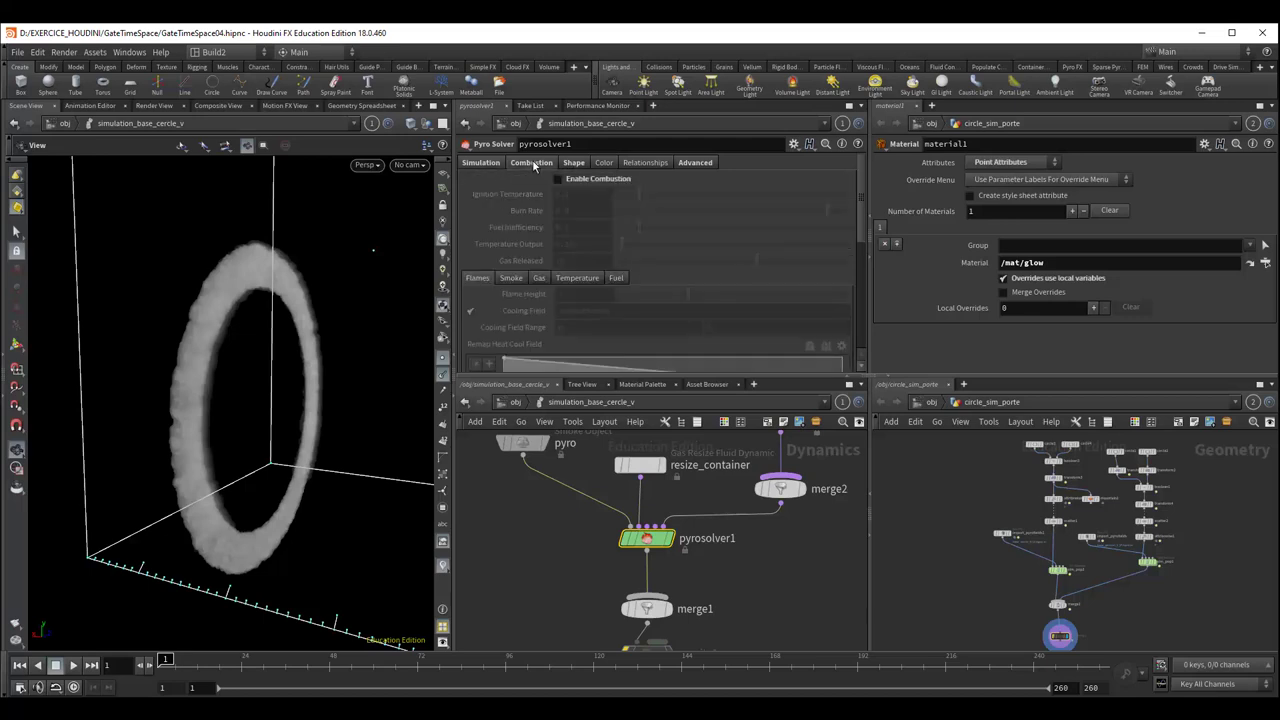
scroll(588, 260, down, 1)
scroll(592, 267, up, 1)
click(573, 162)
Review the pyro Smoke Object's settings (division size 0.075) and play the simulation to frame 22
click(524, 457)
middle_drag(516, 517, 526, 529)
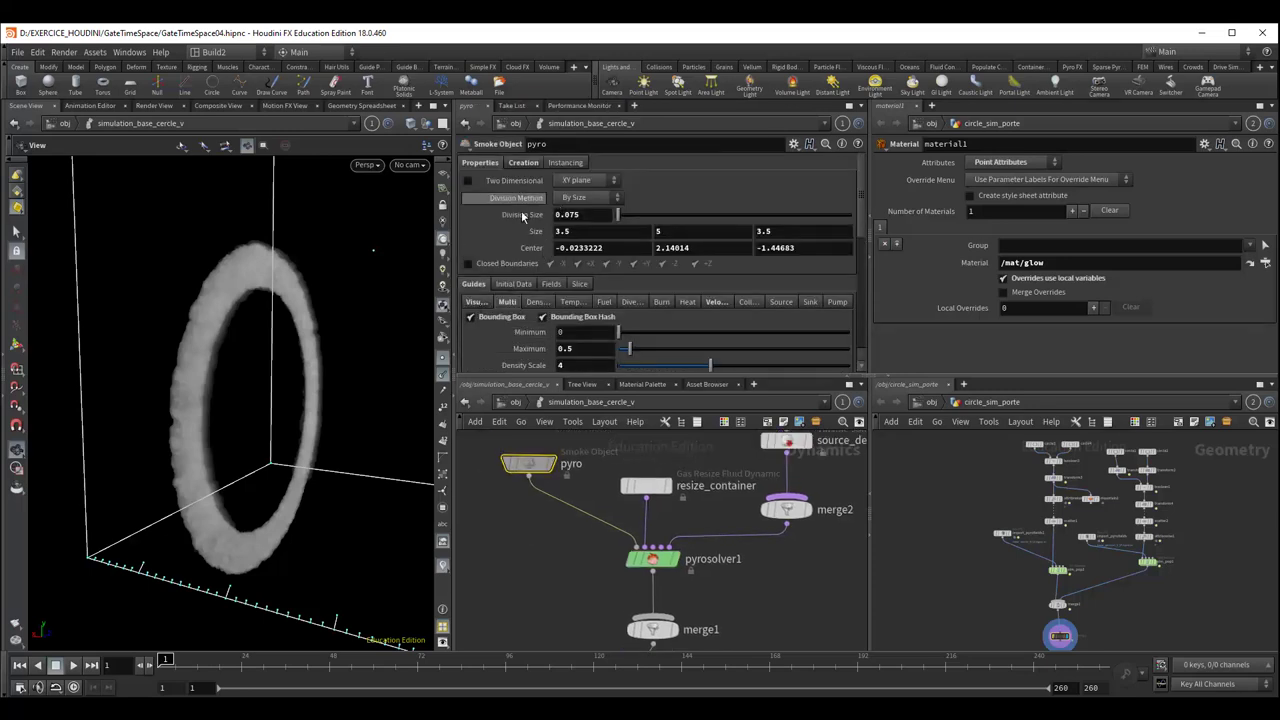
click(512, 284)
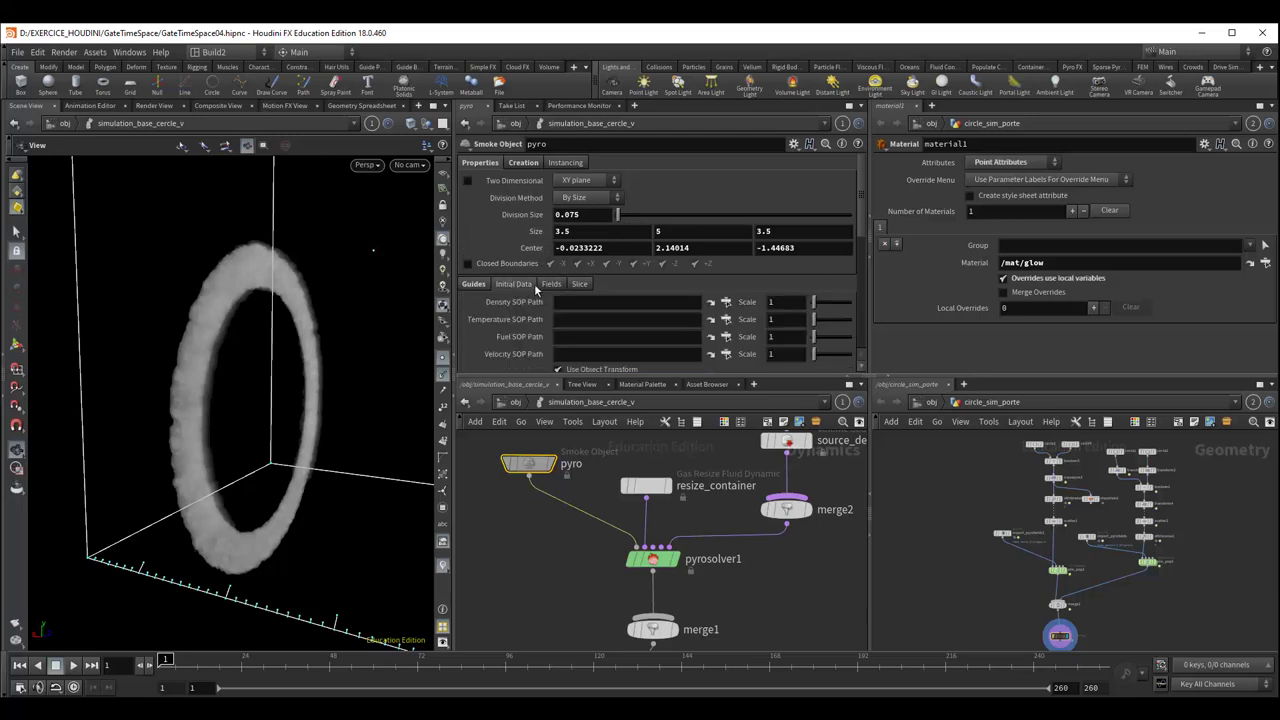
click(551, 284)
click(581, 284)
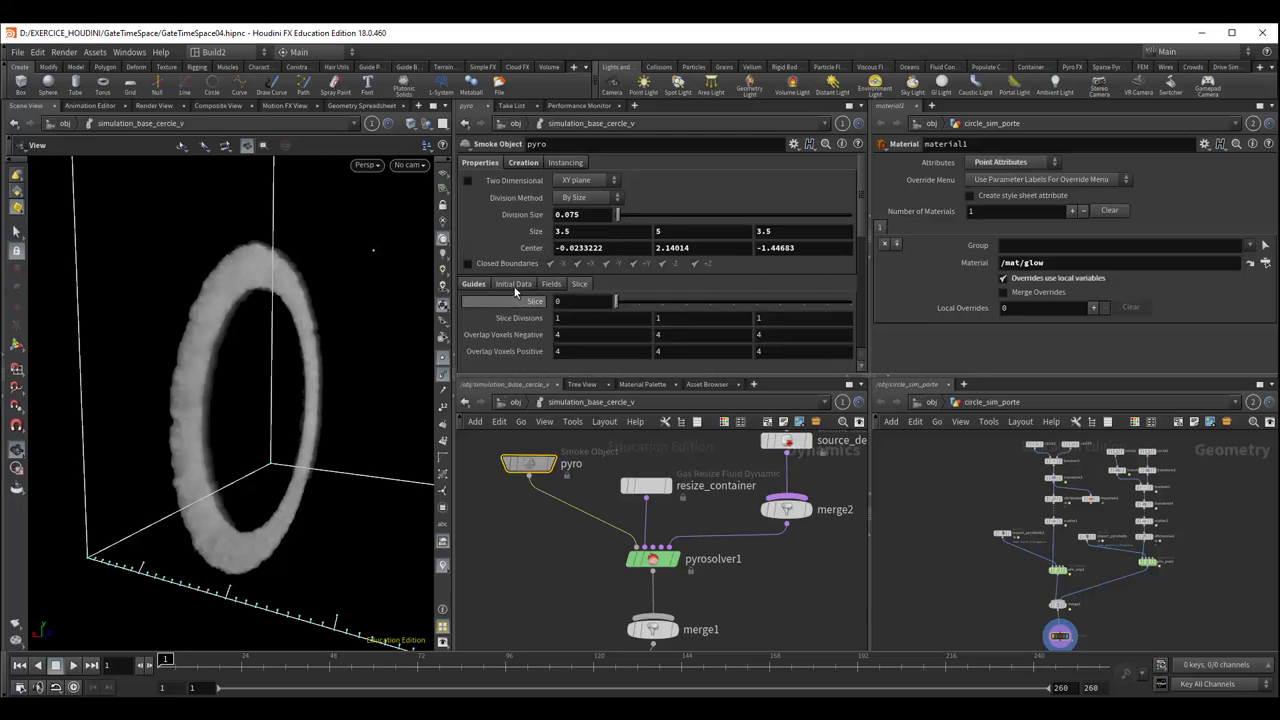
click(473, 284)
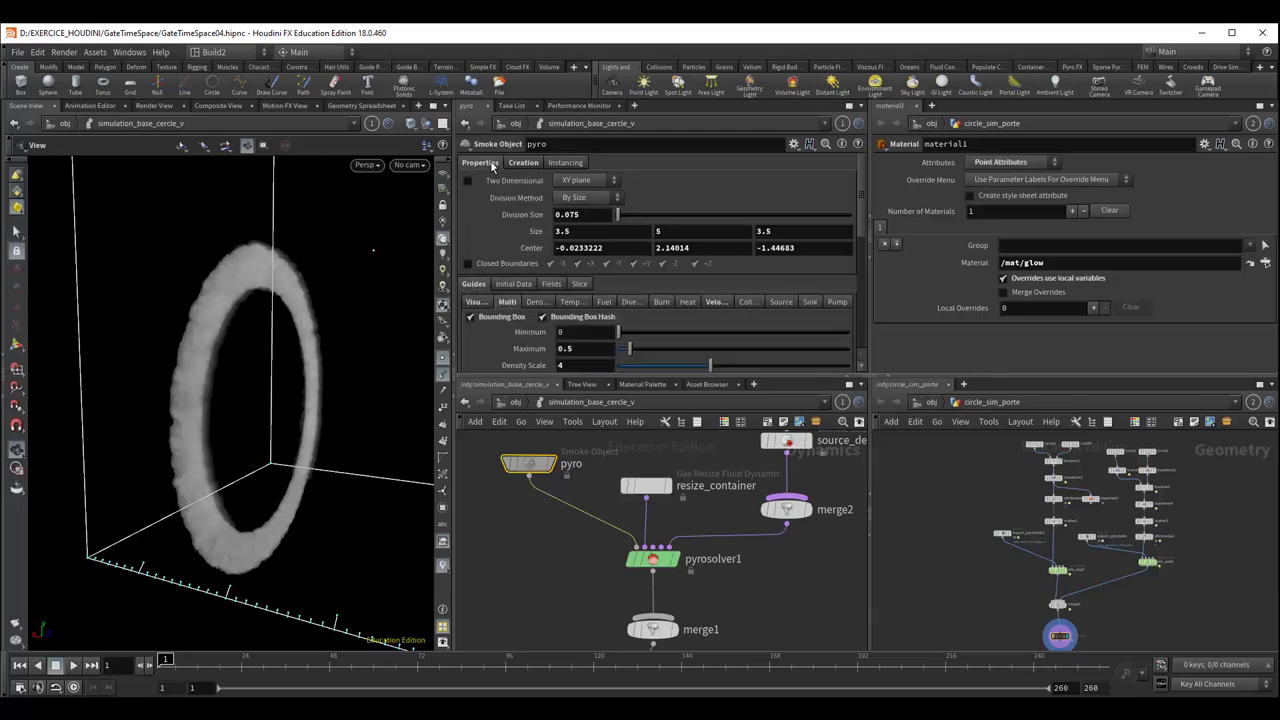
click(516, 161)
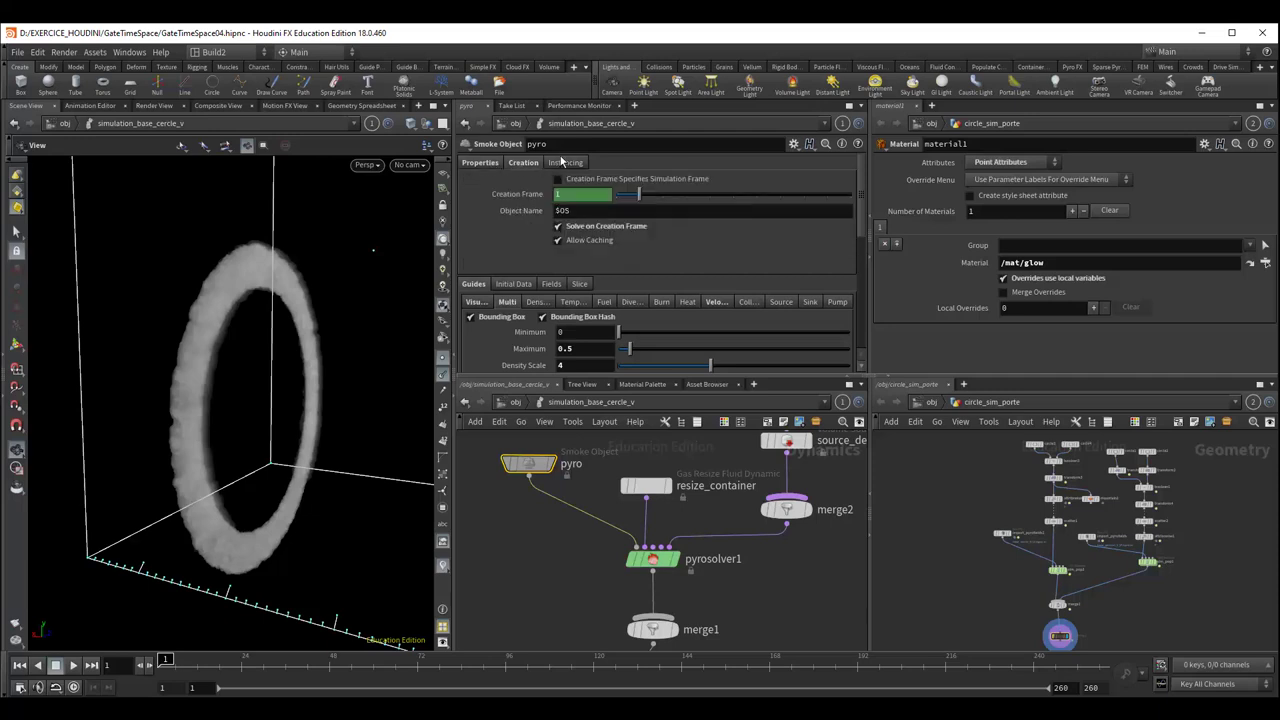
click(480, 162)
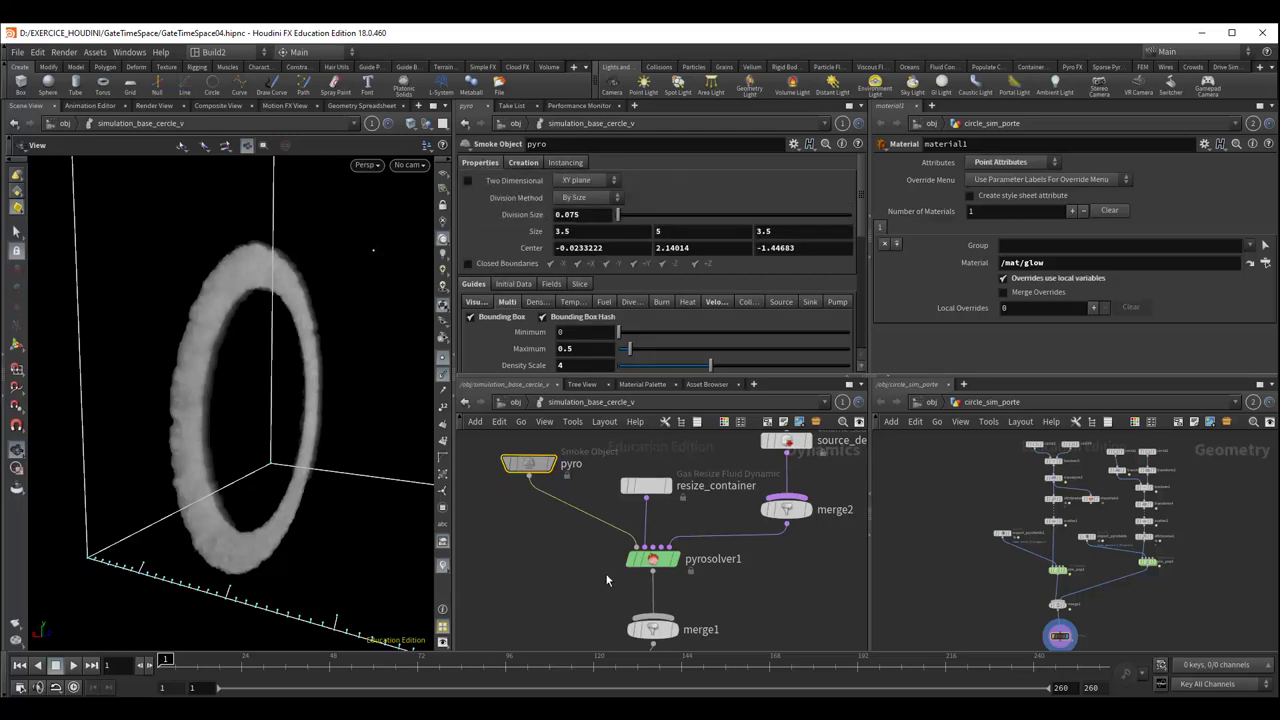
click(73, 665)
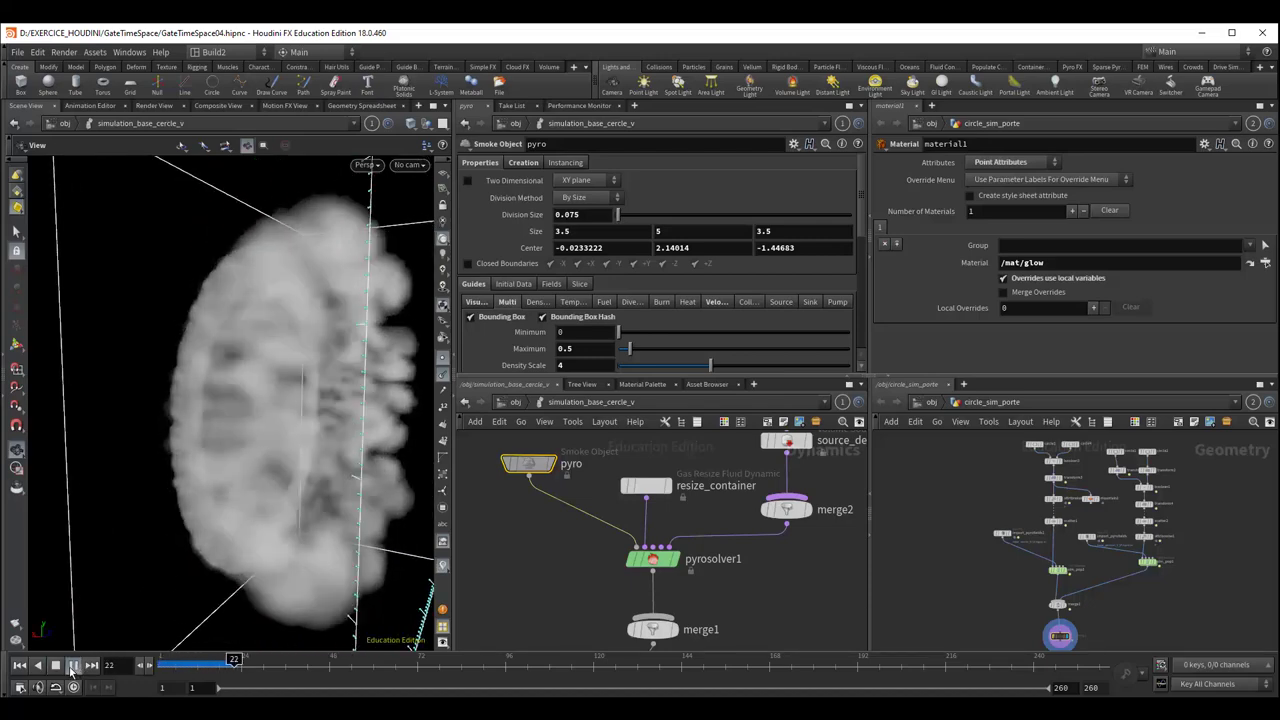
Stop playback at frame 31 and orbit around the smoke volume to inspect the ring
click(72, 666)
mouse_move(220, 450)
mouse_down()
mouse_move(310, 452)
mouse_move(270, 458)
mouse_up()
mouse_move(331, 491)
mouse_down()
mouse_move(264, 451)
mouse_move(195, 469)
mouse_up()
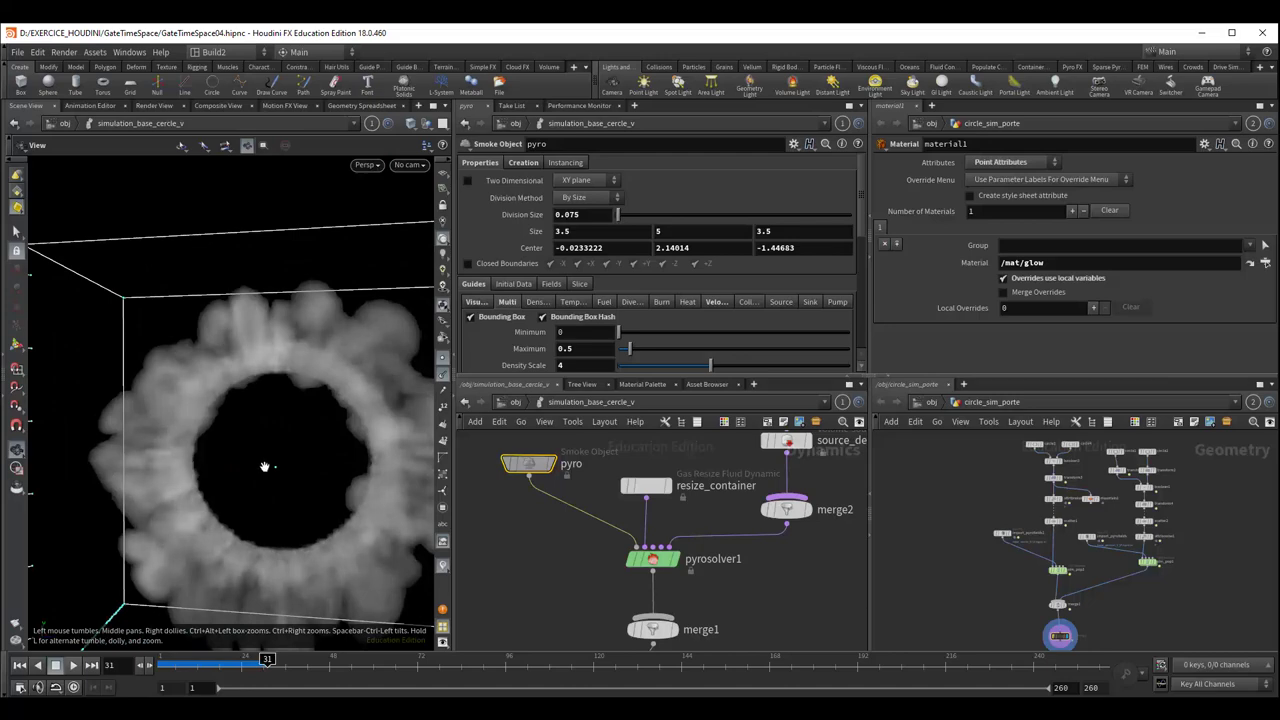
mouse_move(260, 477)
mouse_down()
mouse_move(331, 486)
mouse_move(343, 529)
mouse_move(257, 568)
mouse_move(357, 491)
mouse_move(310, 500)
mouse_move(258, 484)
mouse_move(277, 489)
mouse_move(263, 500)
mouse_move(312, 480)
mouse_up()
middle_drag(312, 480, 297, 481)
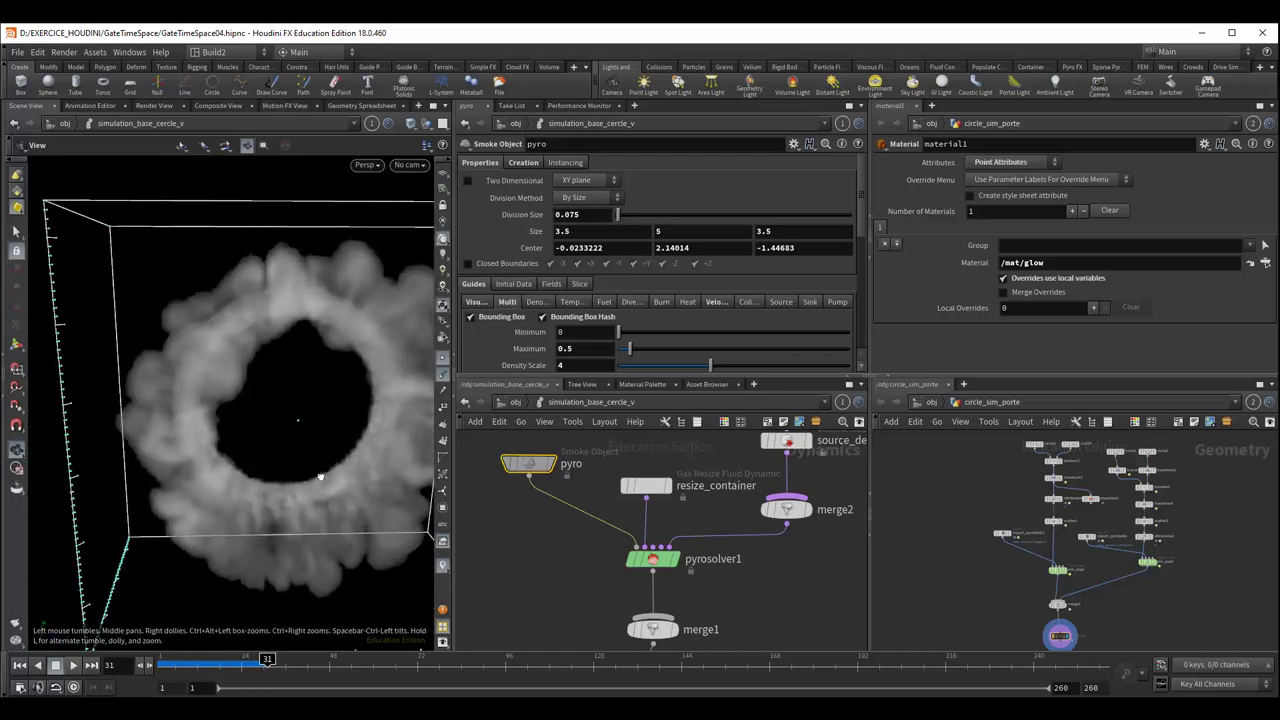
mouse_move(320, 477)
mouse_down()
mouse_move(395, 458)
mouse_move(276, 477)
mouse_up()
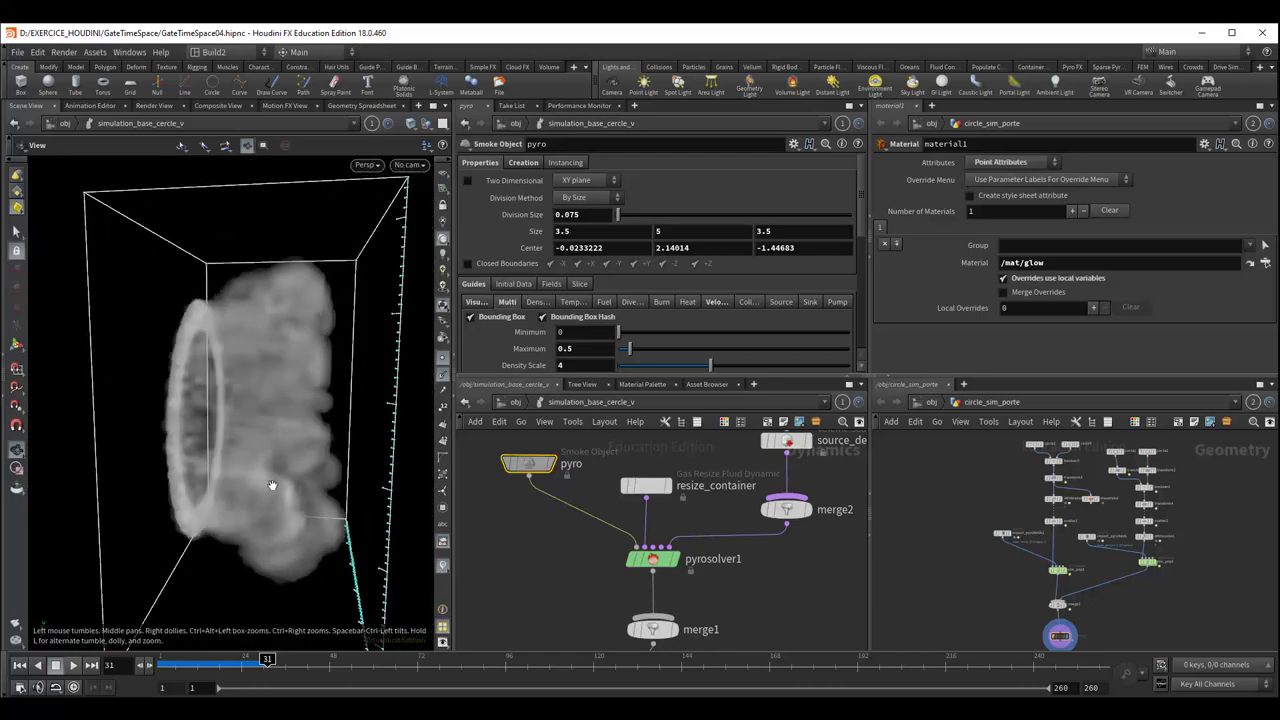
Resume playback to frame 103, watching the smoke ring stream into a trailing tube
click(74, 665)
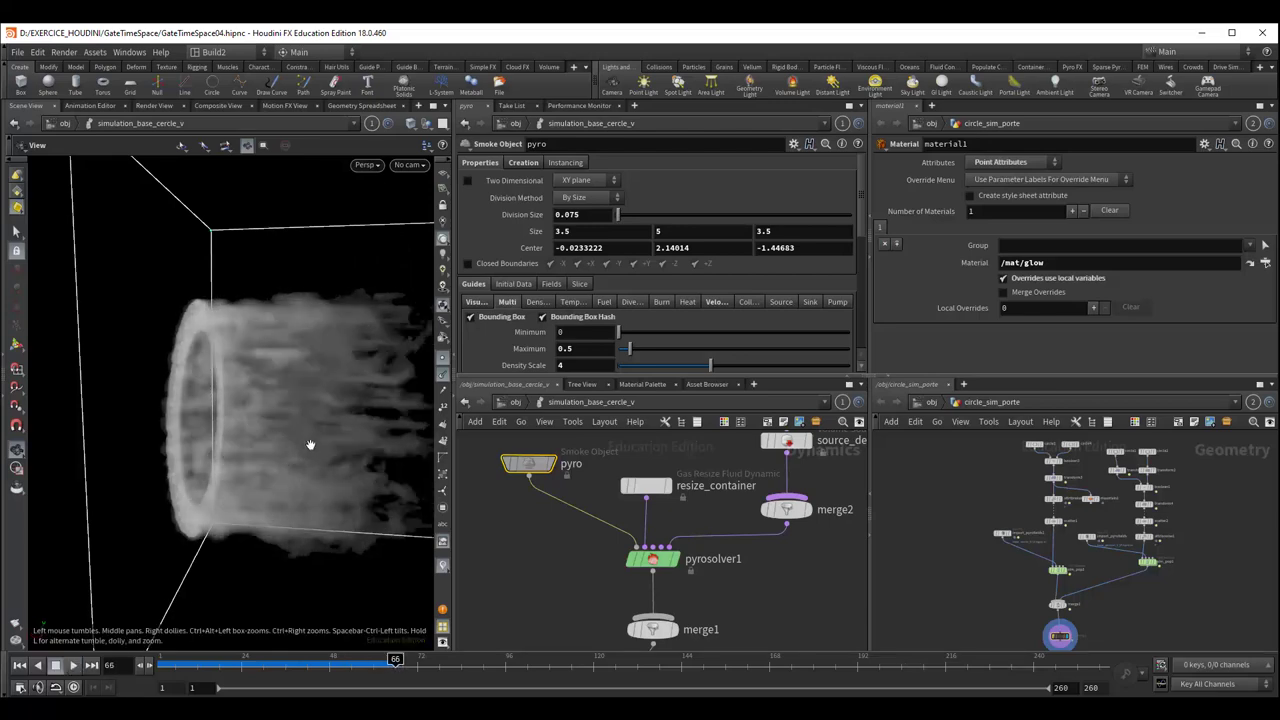
mouse_move(310, 445)
mouse_down()
mouse_move(191, 449)
mouse_move(261, 436)
mouse_up()
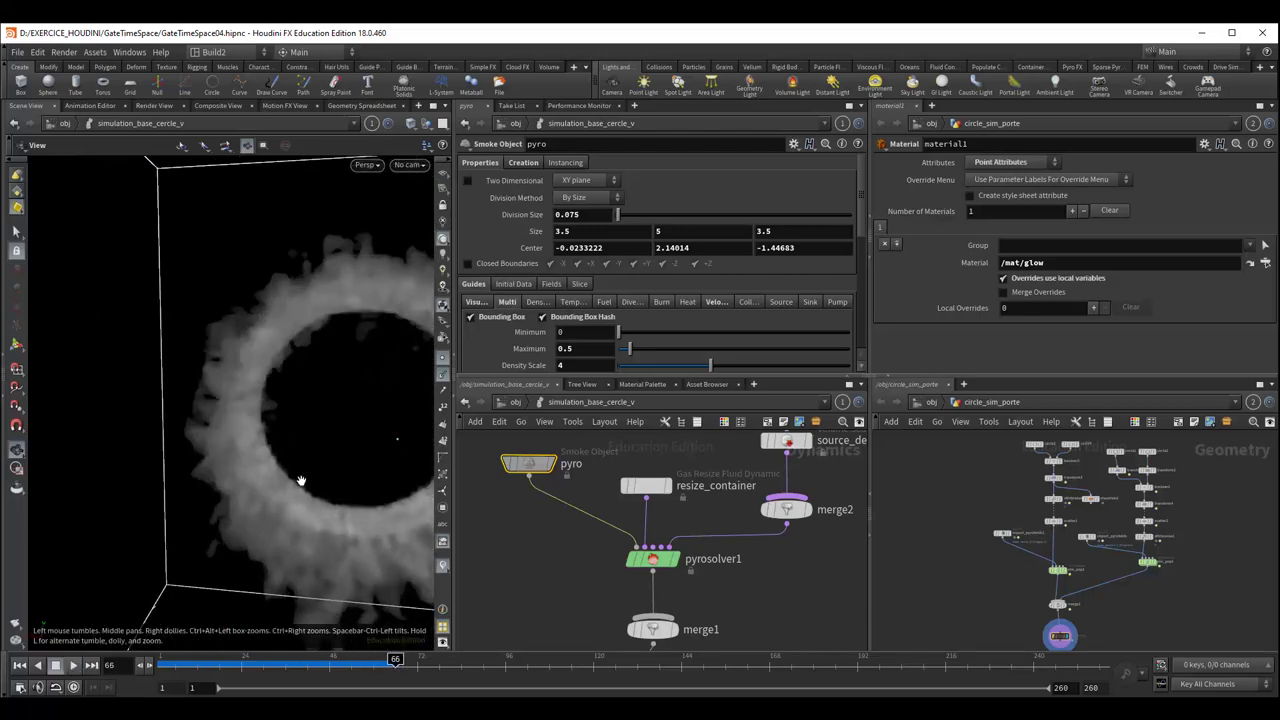
mouse_move(301, 481)
mouse_down()
mouse_move(286, 506)
mouse_move(374, 494)
mouse_move(257, 491)
mouse_move(348, 437)
mouse_move(289, 457)
mouse_move(260, 514)
mouse_move(274, 491)
mouse_move(251, 483)
mouse_up()
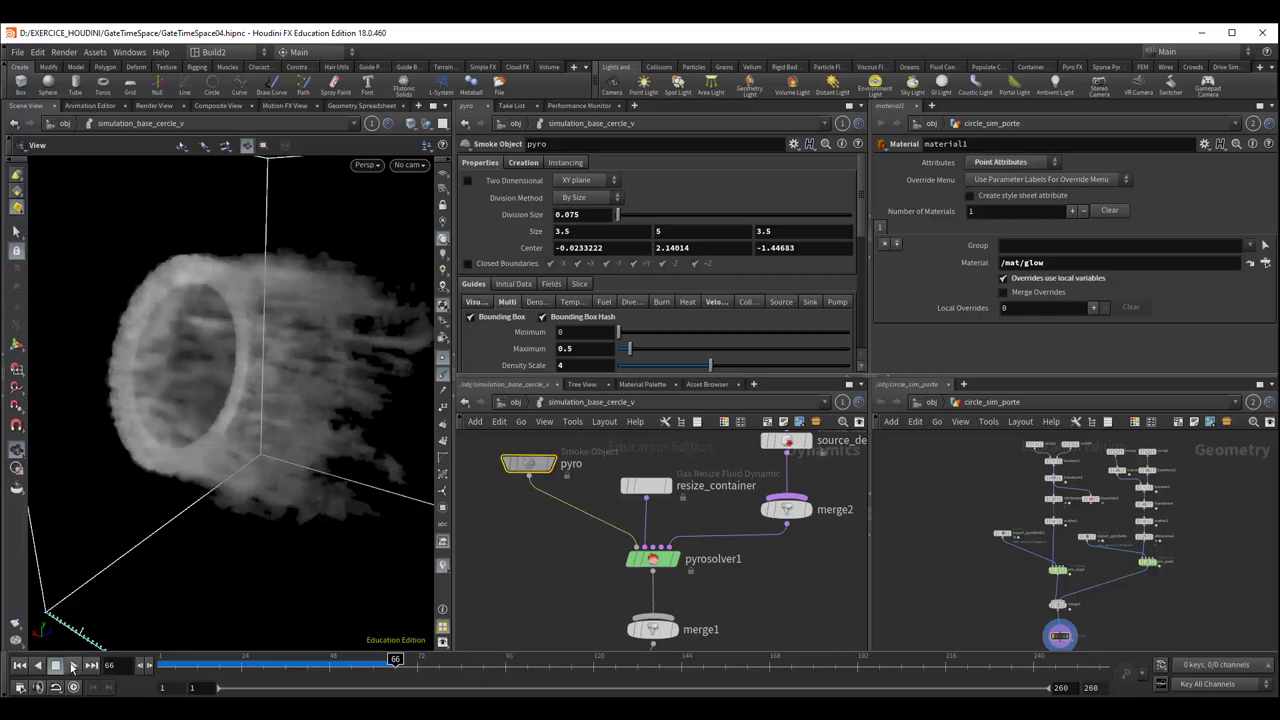
click(72, 666)
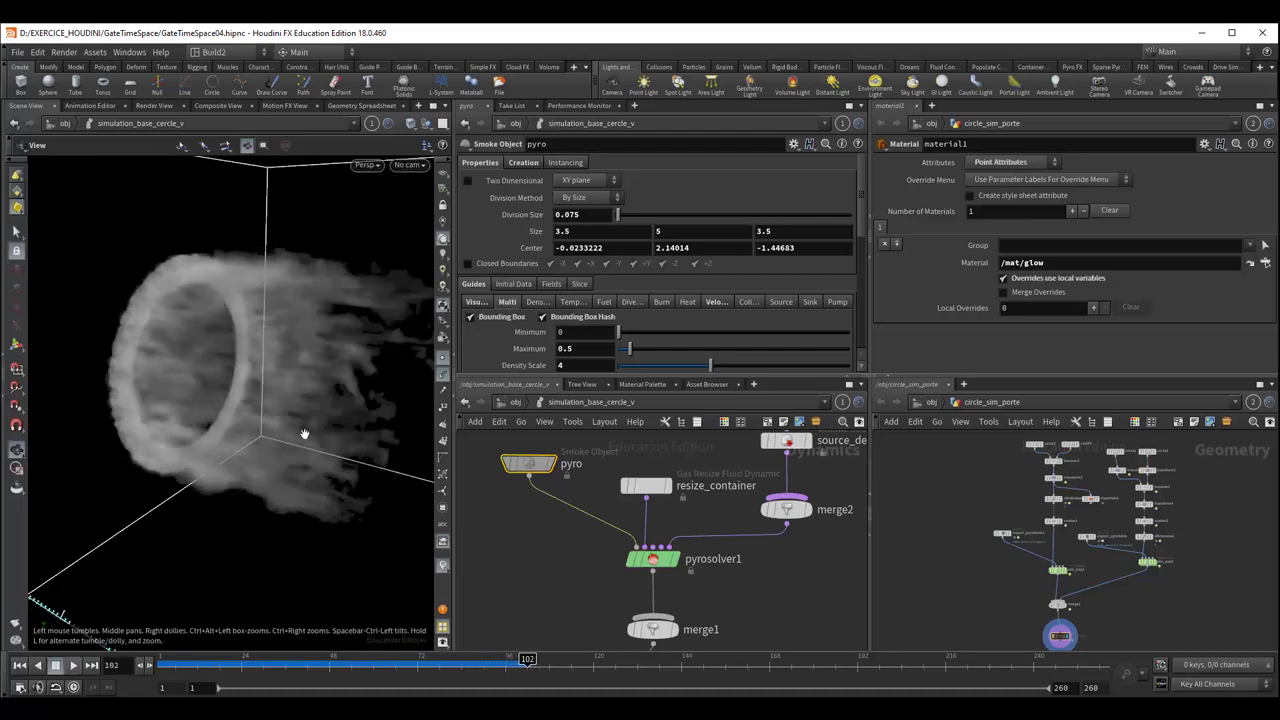
mouse_move(304, 433)
mouse_down()
mouse_move(193, 427)
mouse_move(189, 443)
mouse_move(257, 451)
mouse_move(284, 427)
mouse_move(300, 450)
mouse_move(358, 447)
mouse_move(202, 404)
mouse_up()
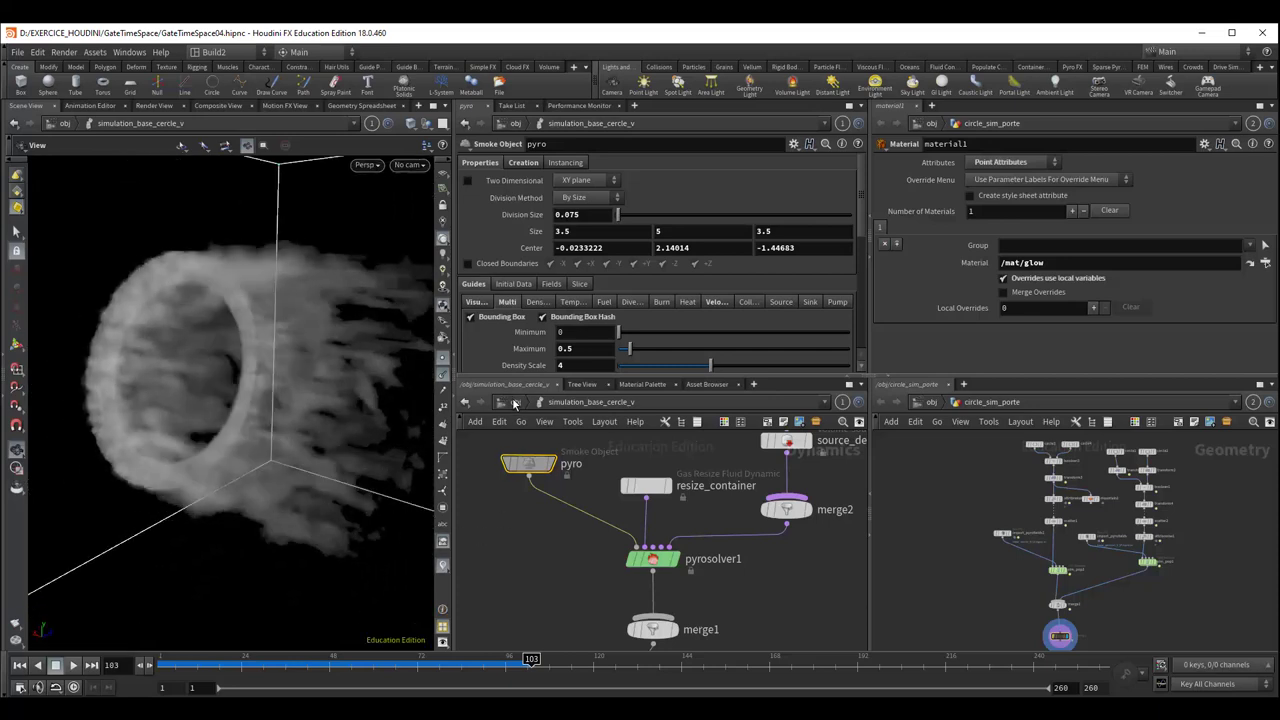
scroll(779, 601, down, 5)
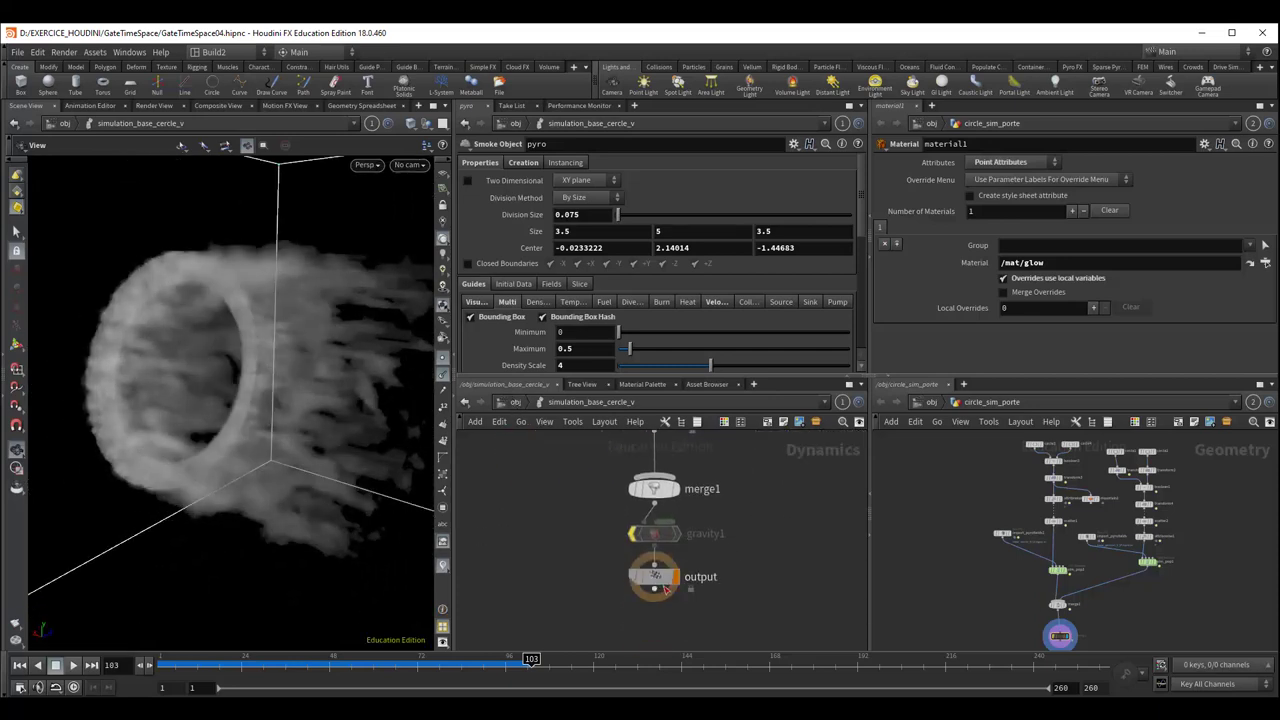
Enter circle_sim_porte, return to object level and toggle base_champs_vitesse's viewport display
click(511, 402)
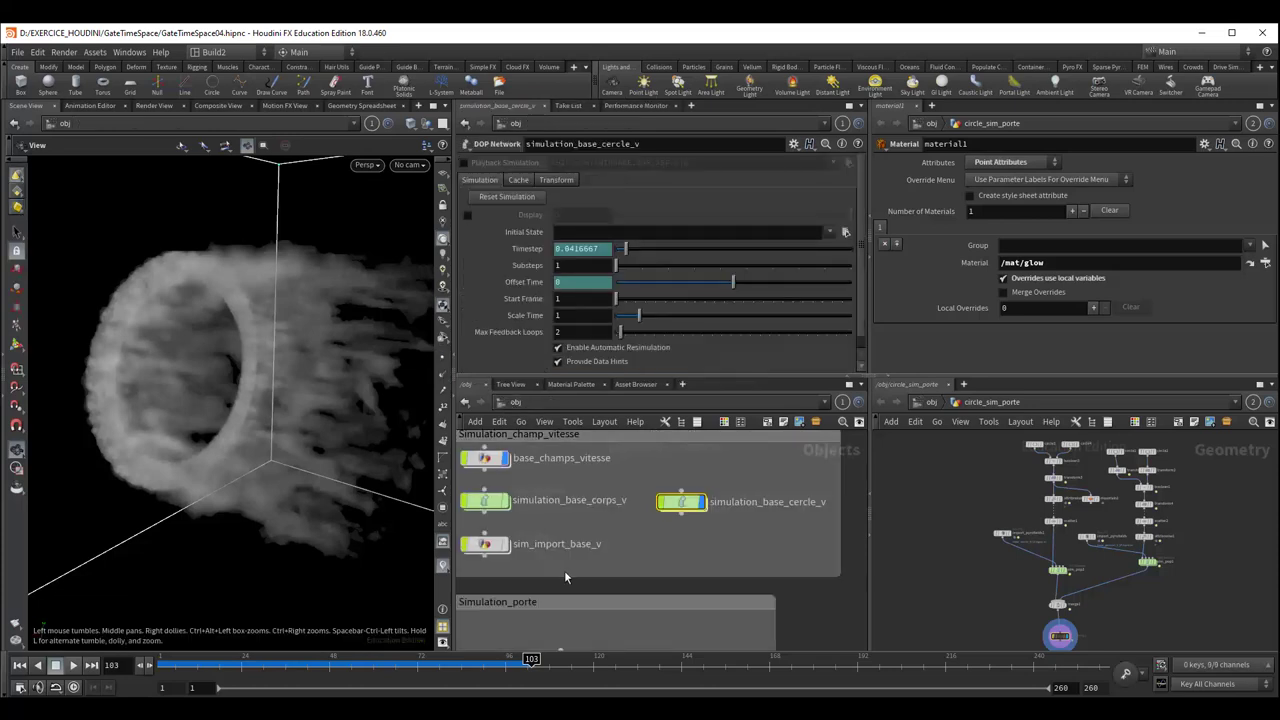
mouse_move(650, 549)
middle_down()
mouse_move(710, 497)
mouse_move(706, 520)
middle_up()
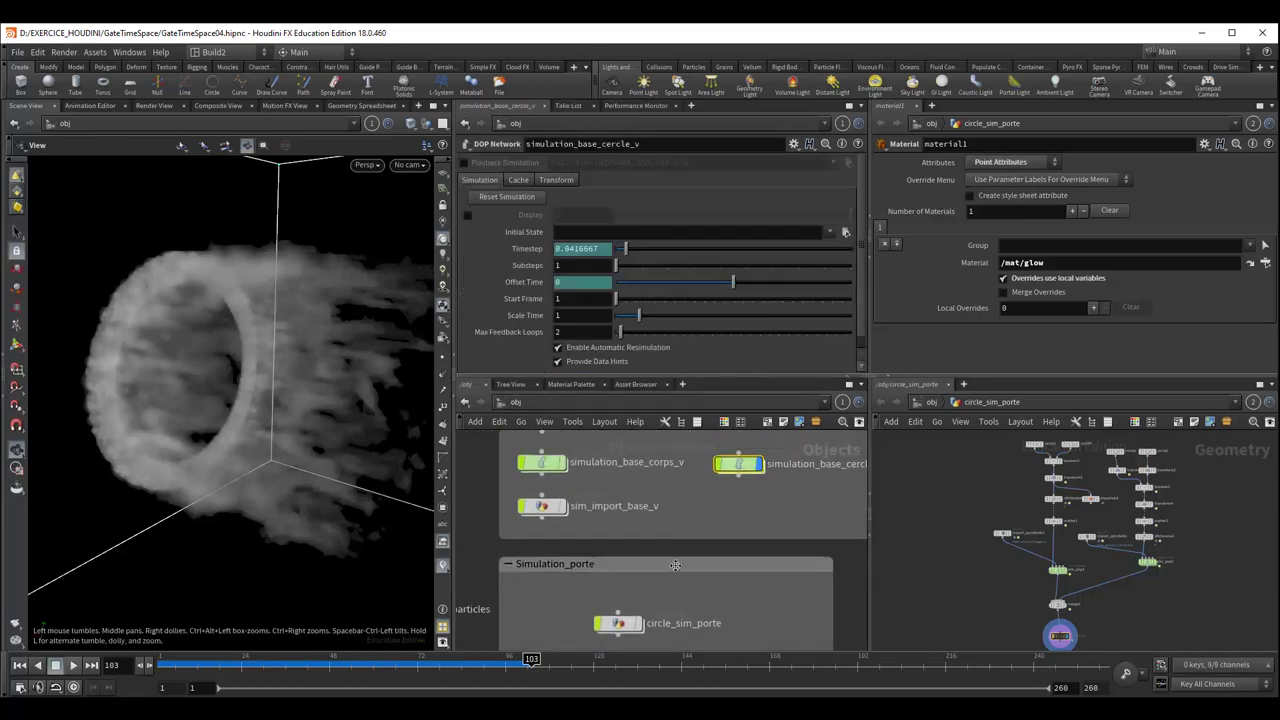
click(618, 626)
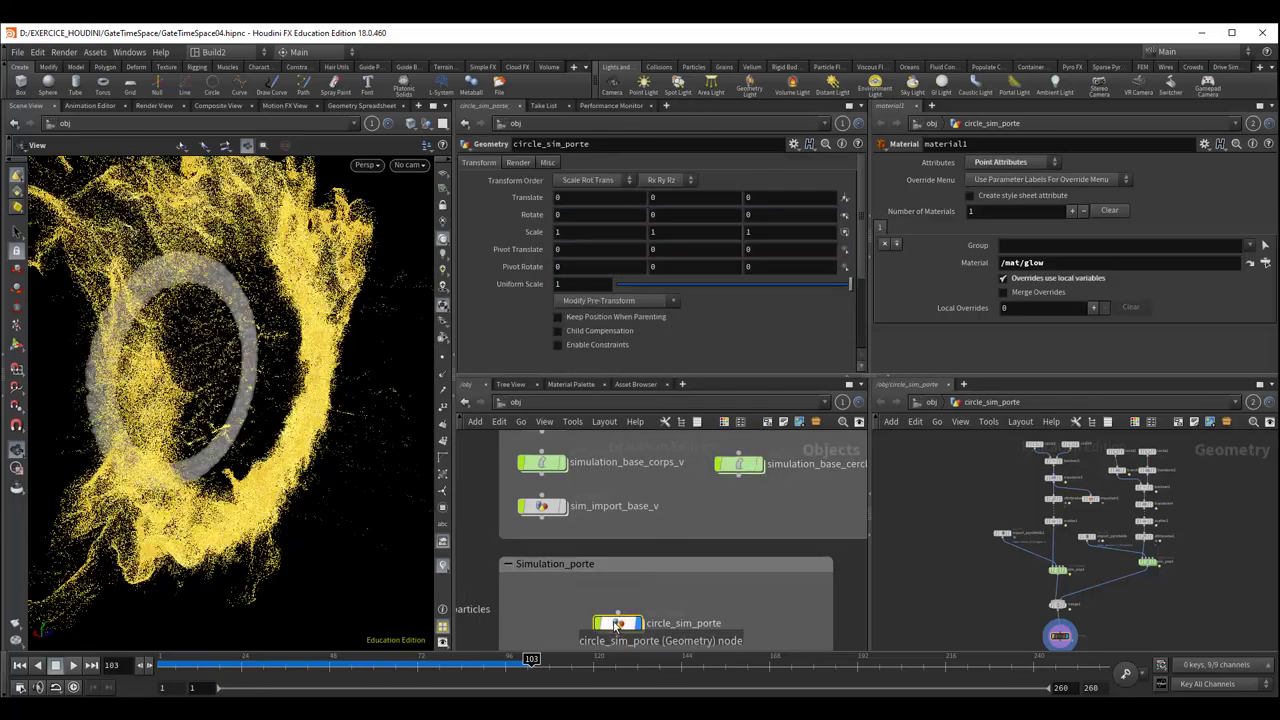
double_click(616, 624)
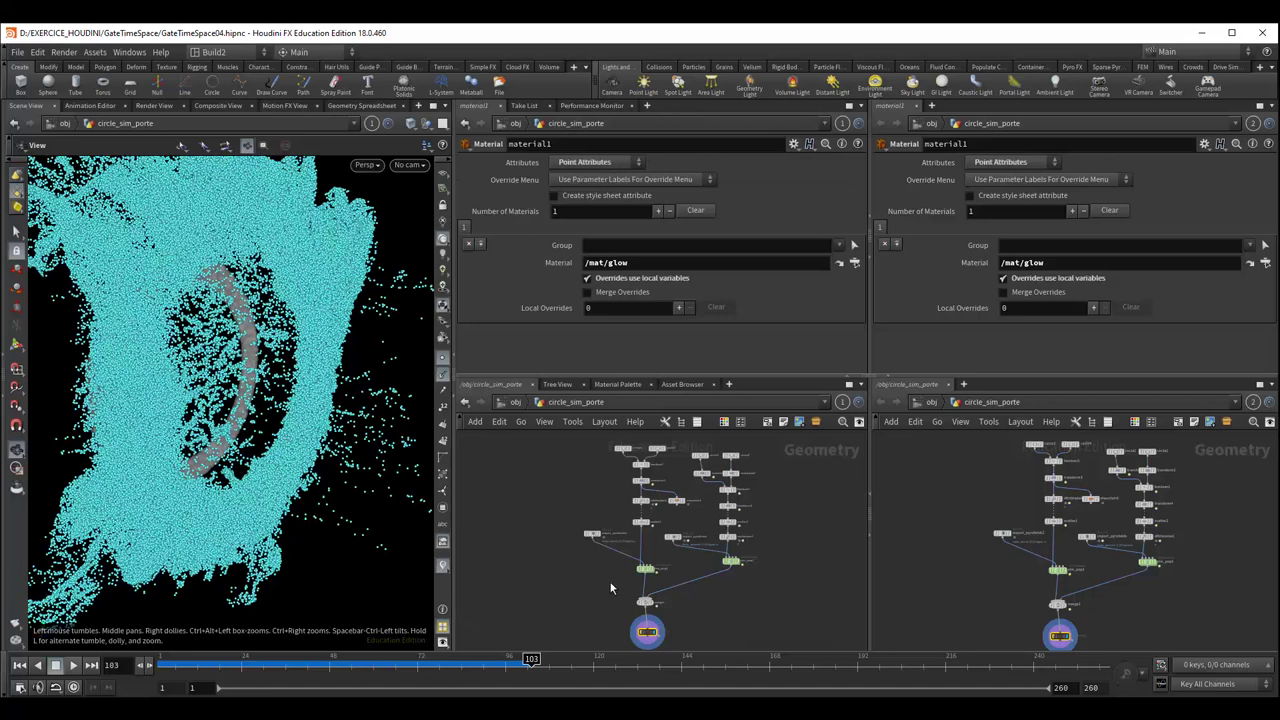
click(514, 402)
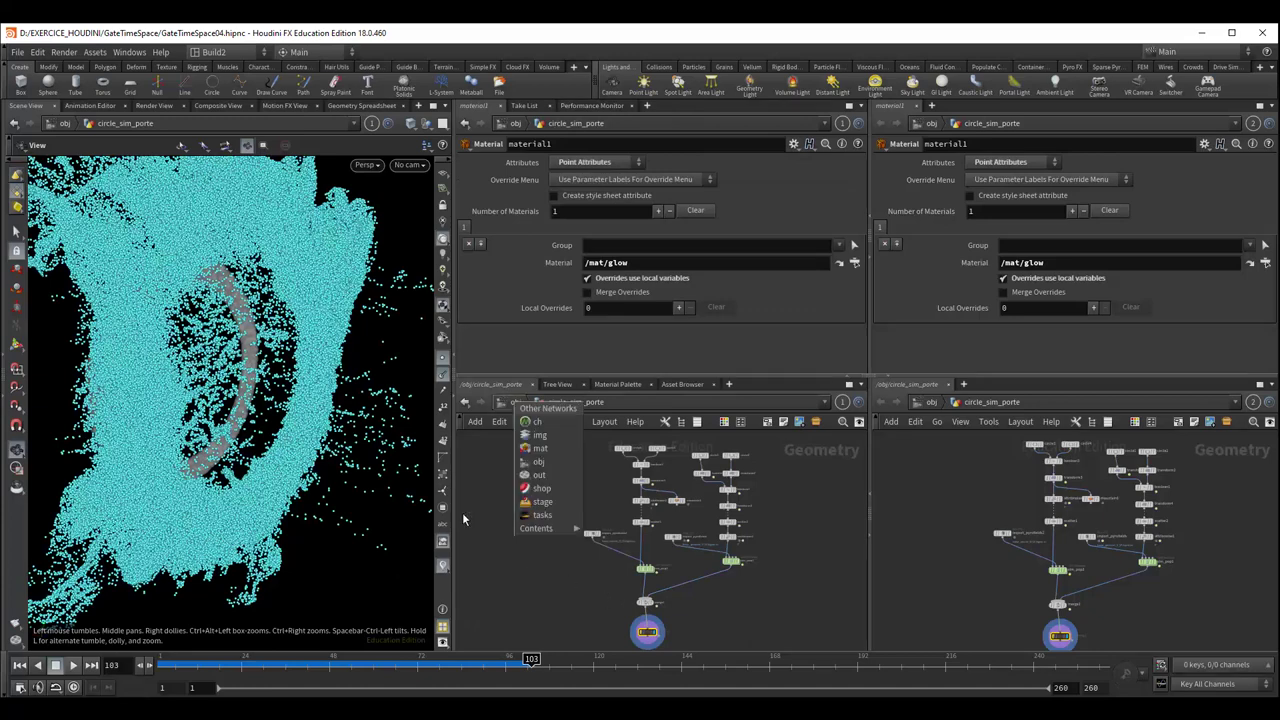
click(505, 404)
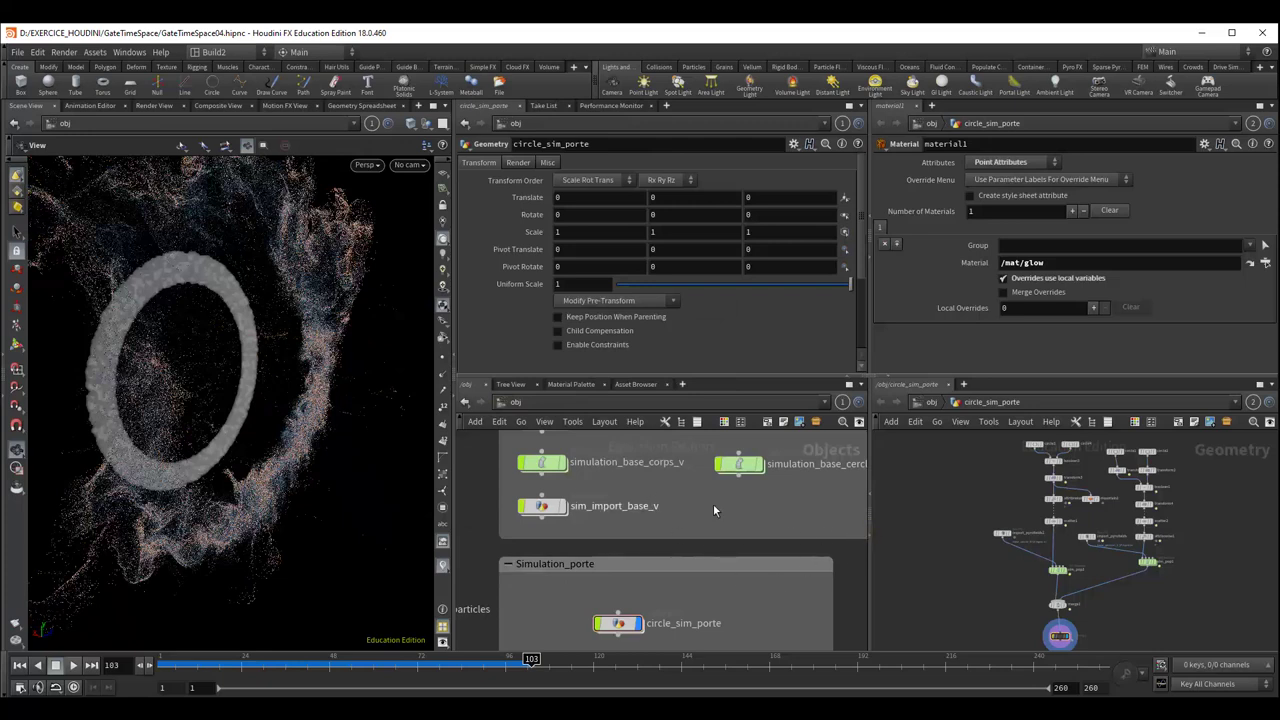
middle_drag(563, 426, 563, 533)
click(563, 533)
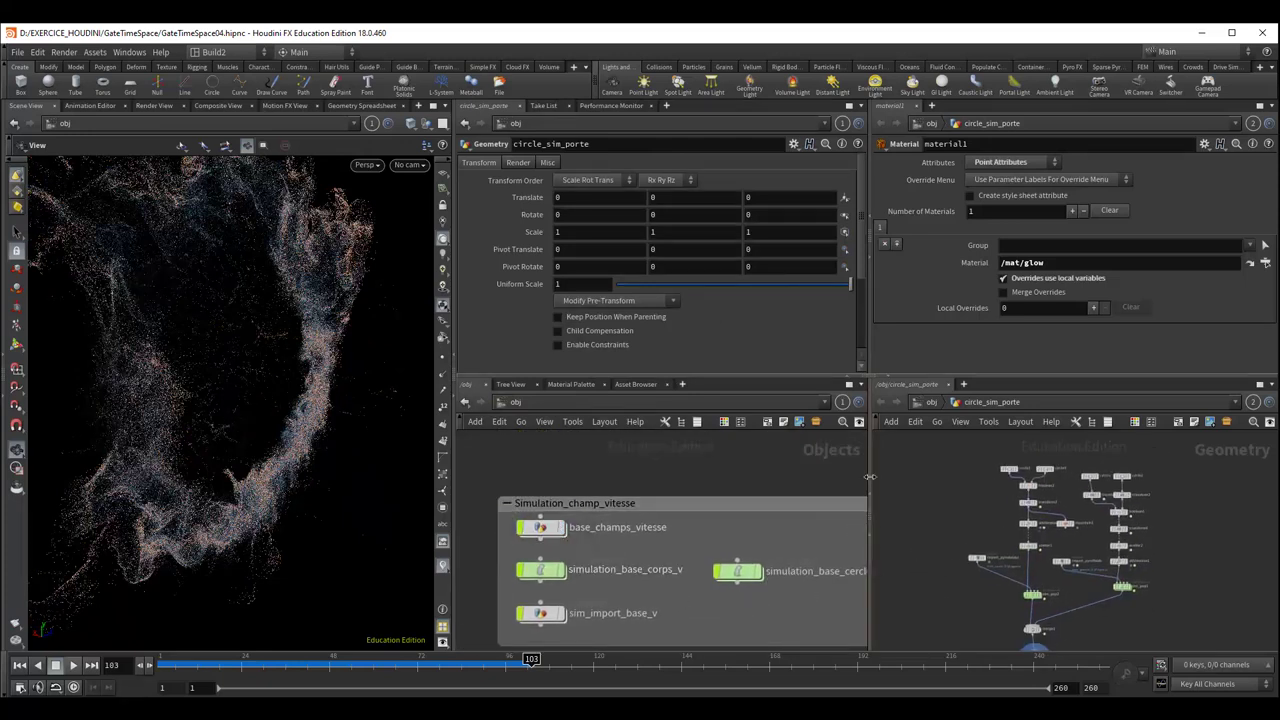
Widen the right panes and show circle_sim_porte's network in the right network pane
drag(868, 515, 797, 515)
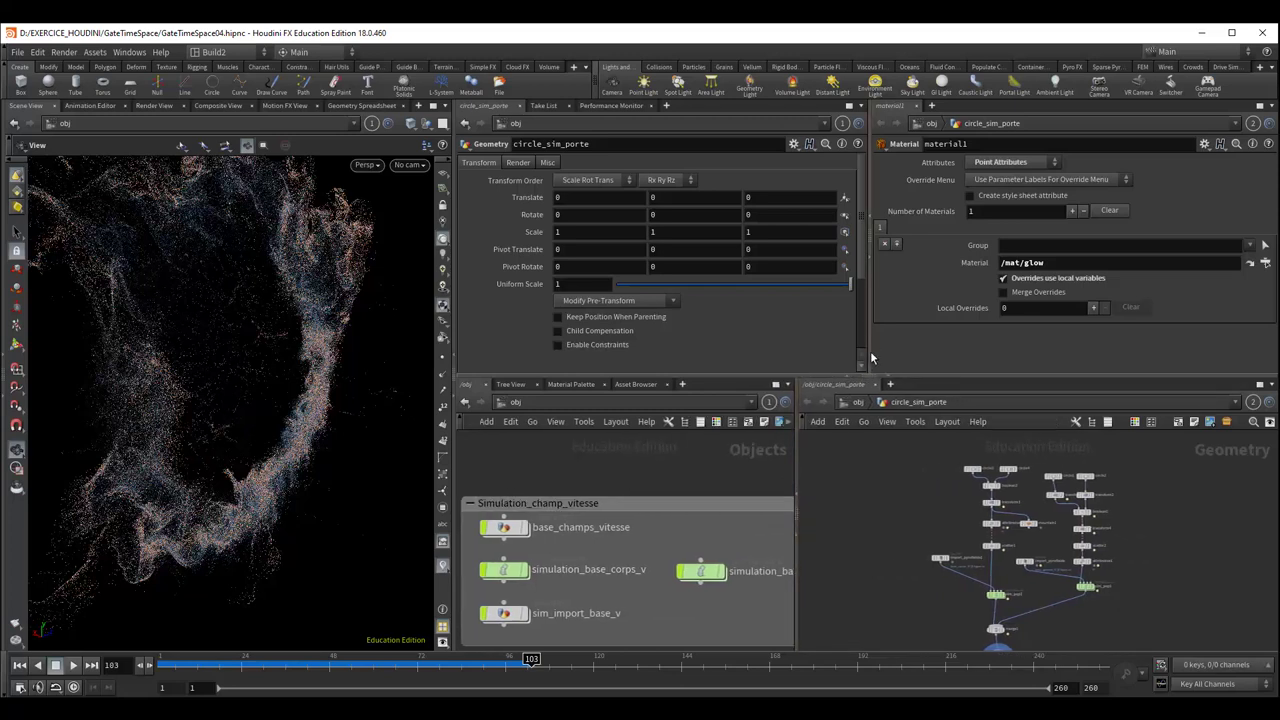
drag(872, 352, 797, 355)
scroll(870, 530, up, 3)
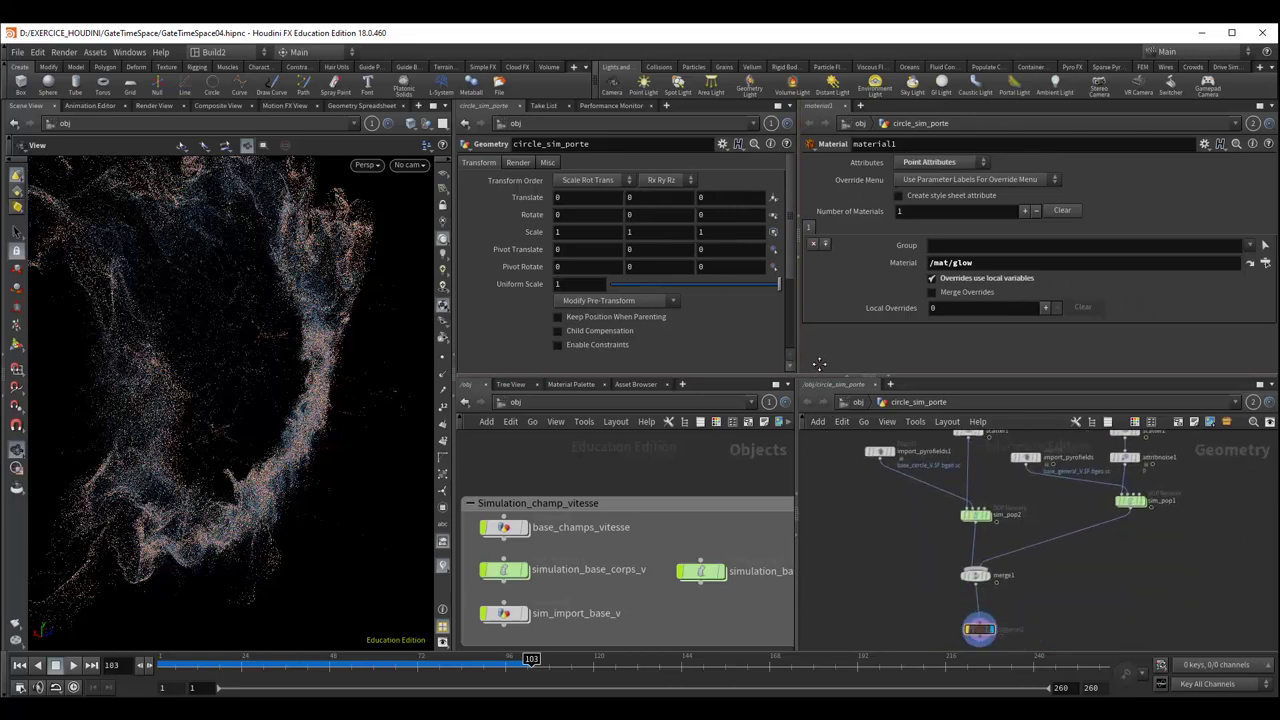
click(856, 401)
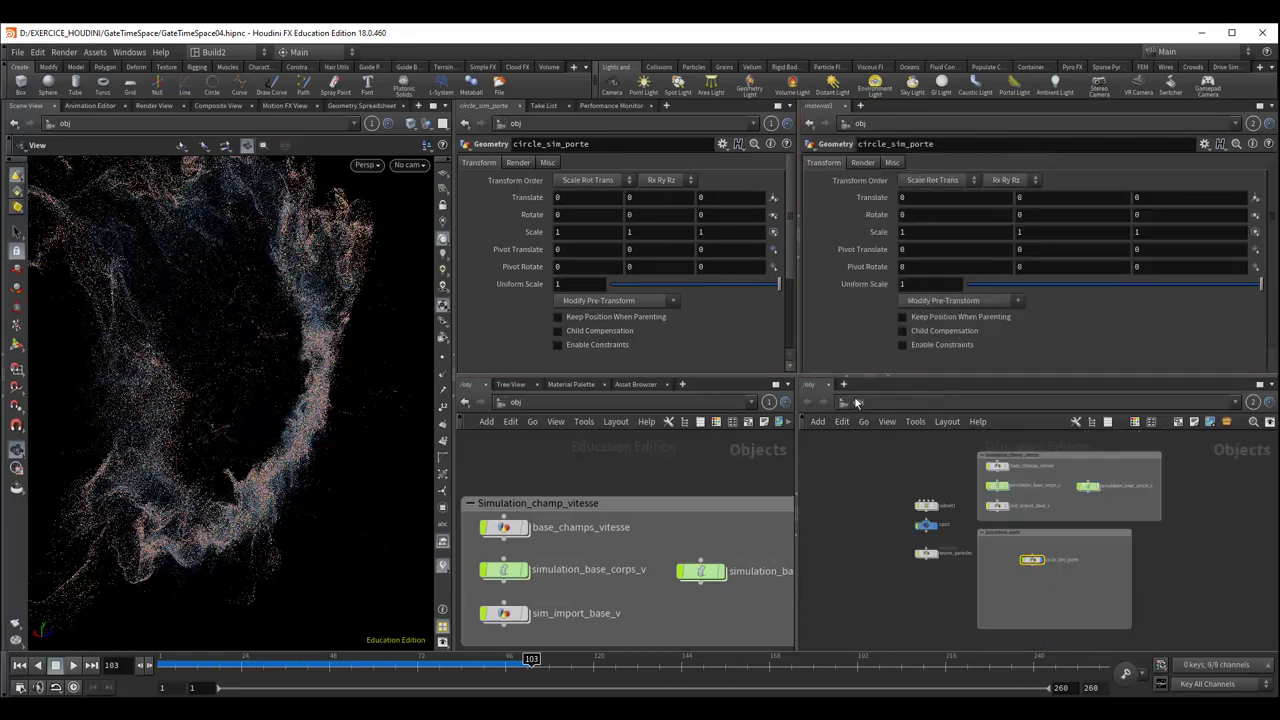
double_click(1018, 545)
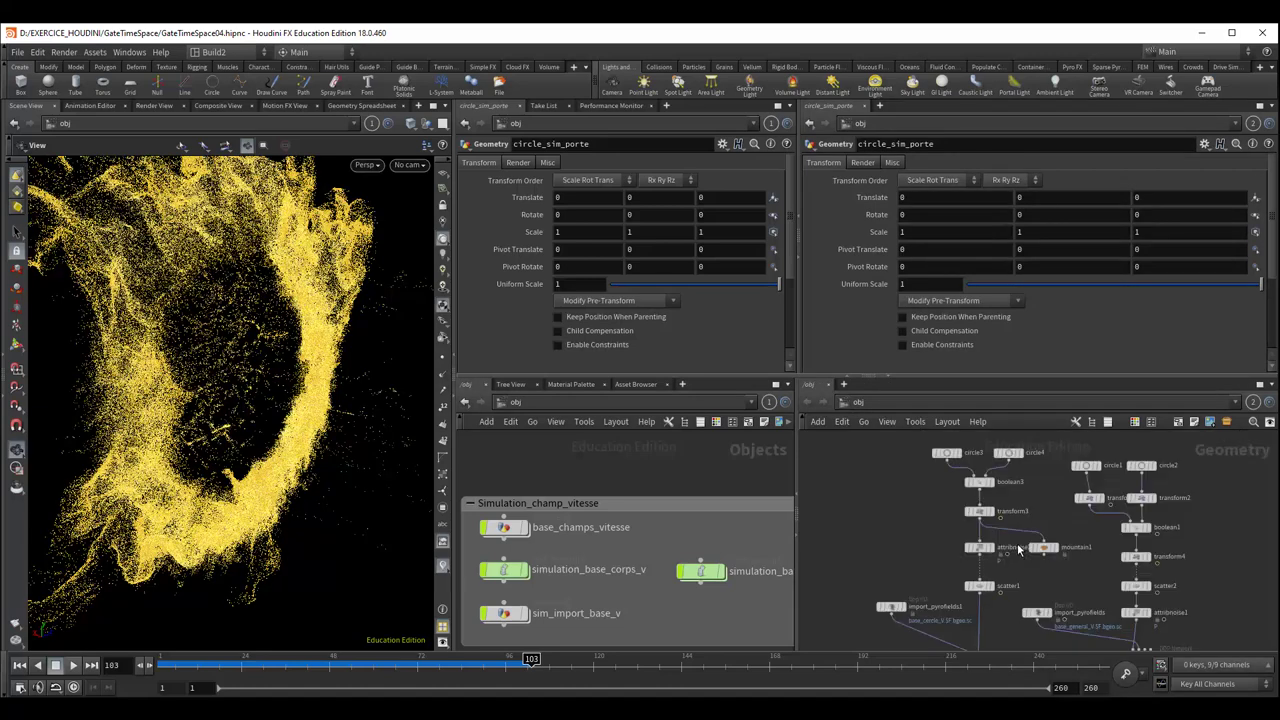
middle_drag(978, 645, 946, 545)
scroll(946, 545, up, 2)
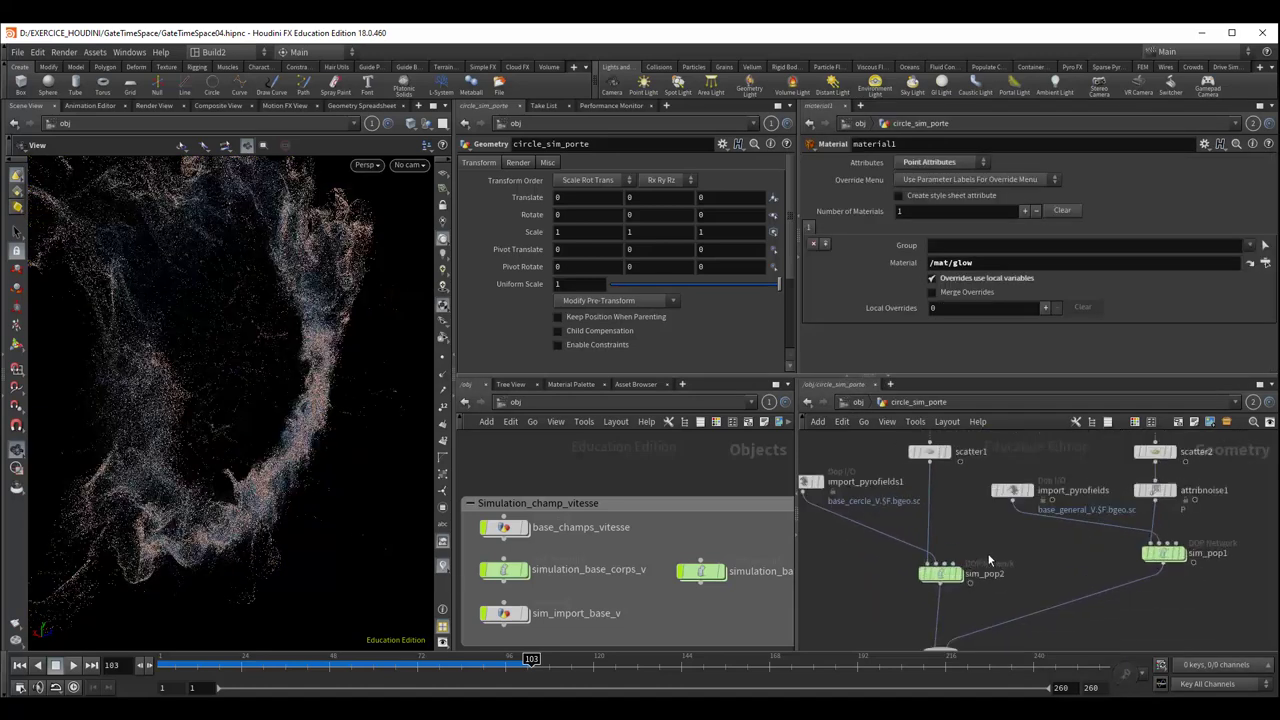
scroll(946, 545, up, 2)
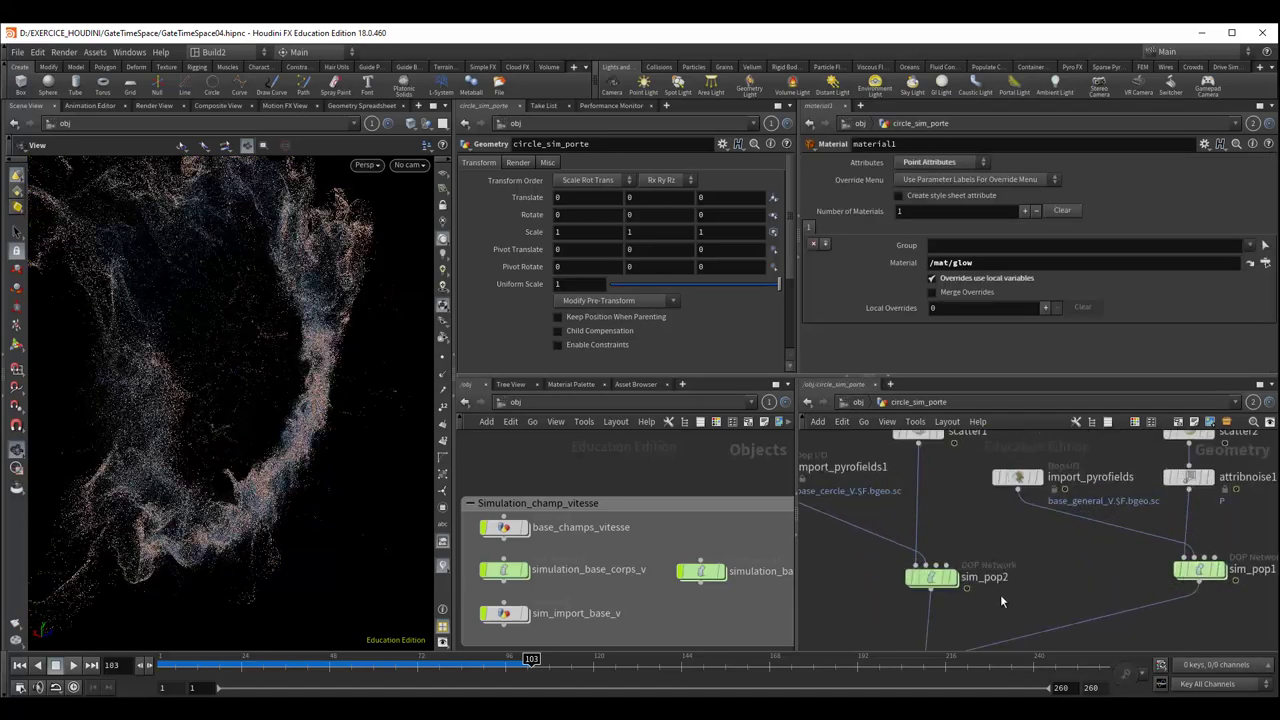
Display merge1's result, then only sim_pop2's sparse particles in the viewport
drag(942, 578, 928, 570)
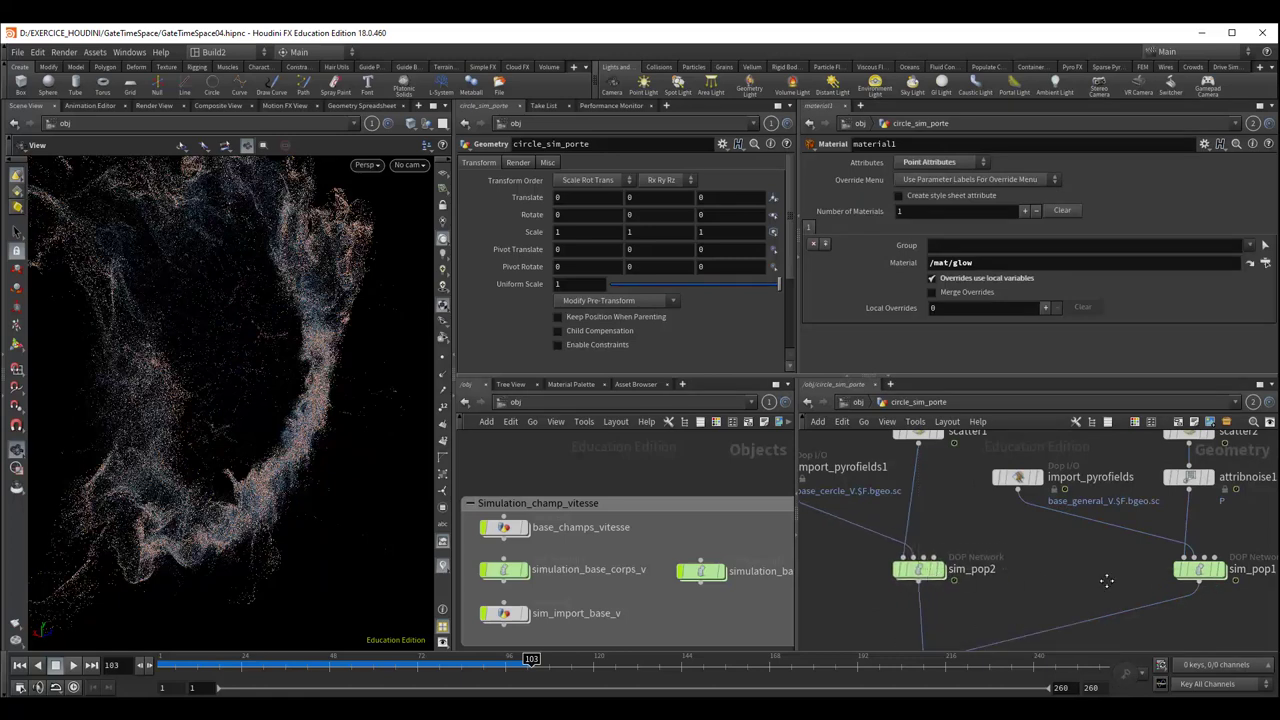
middle_drag(1107, 581, 1012, 571)
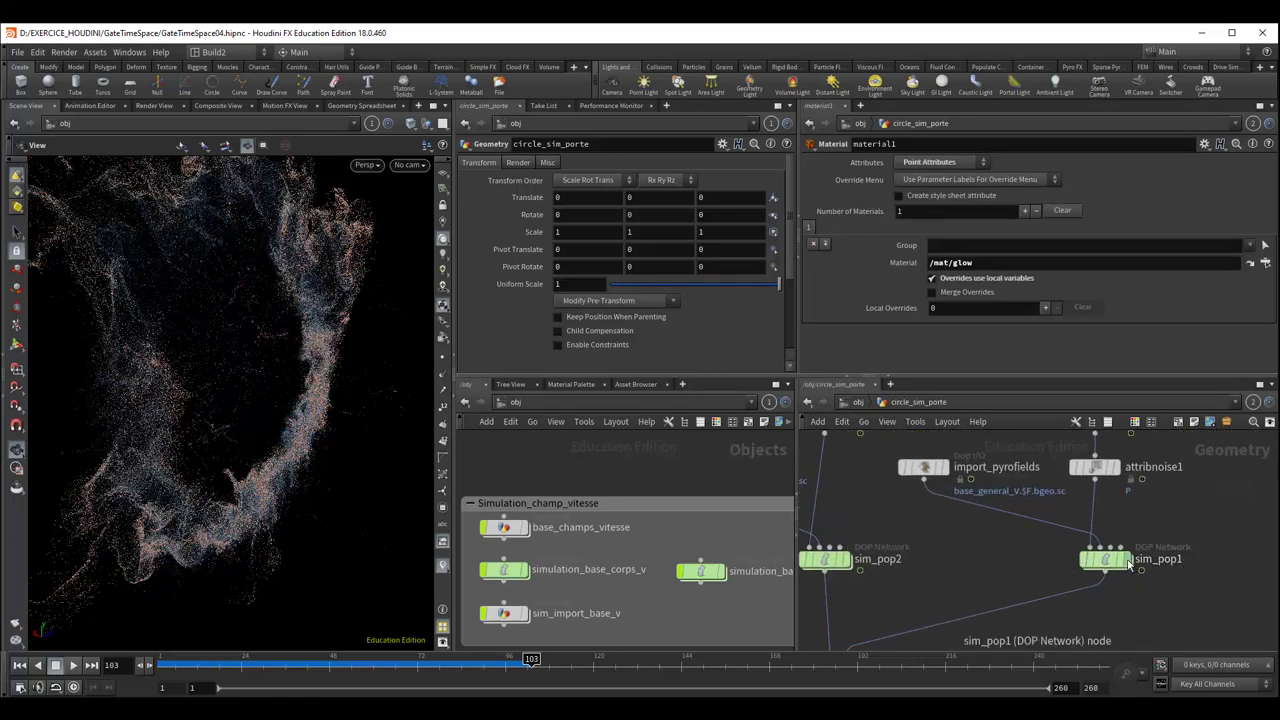
drag(340, 300, 362, 281)
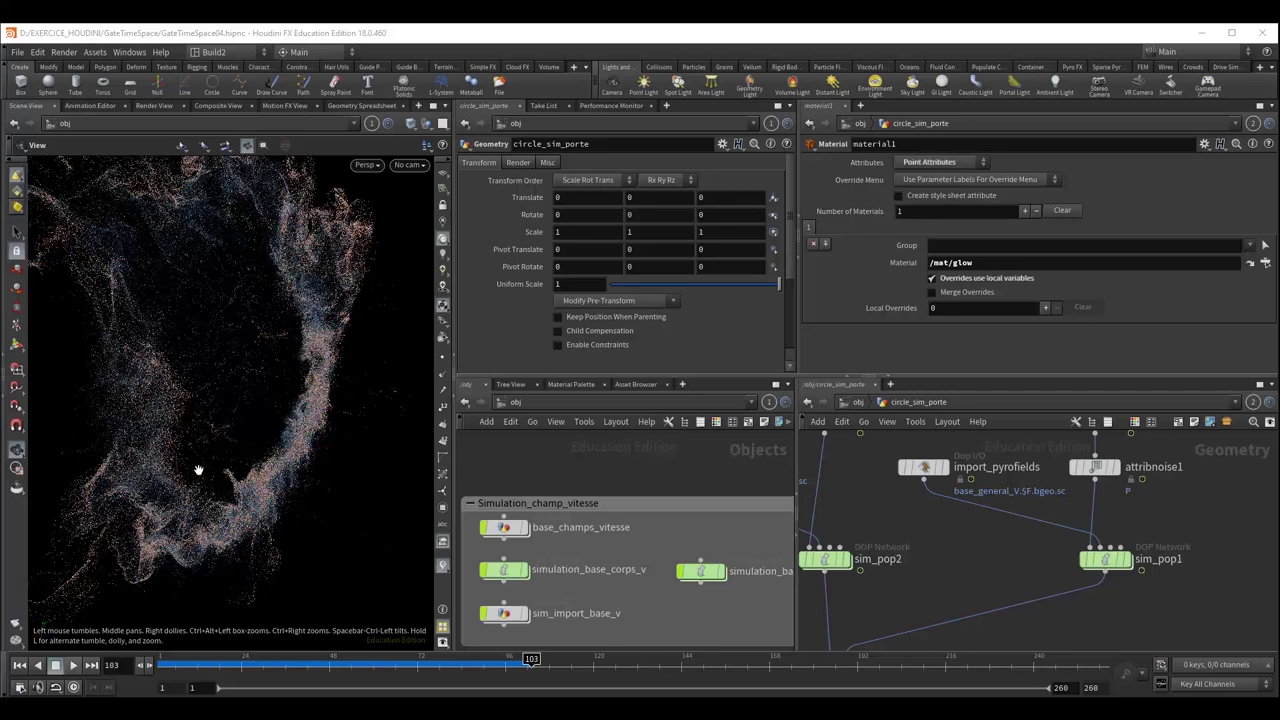
middle_drag(985, 577, 985, 554)
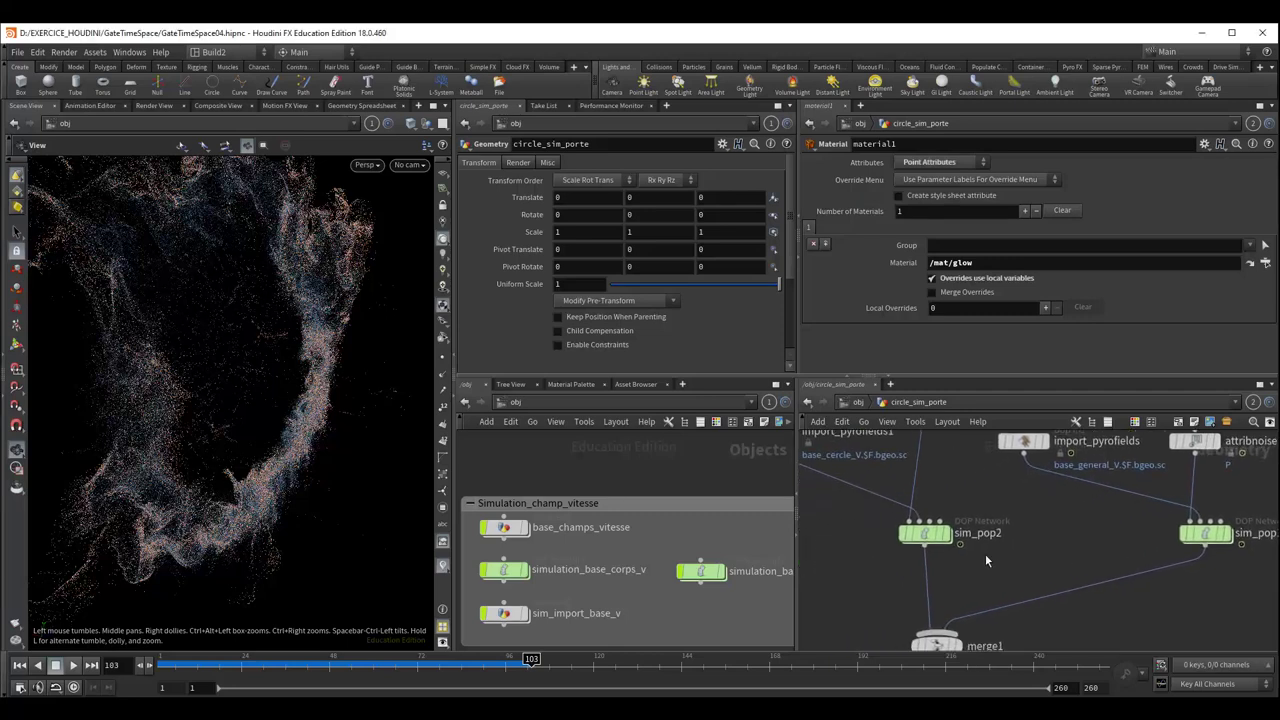
middle_drag(969, 655, 967, 585)
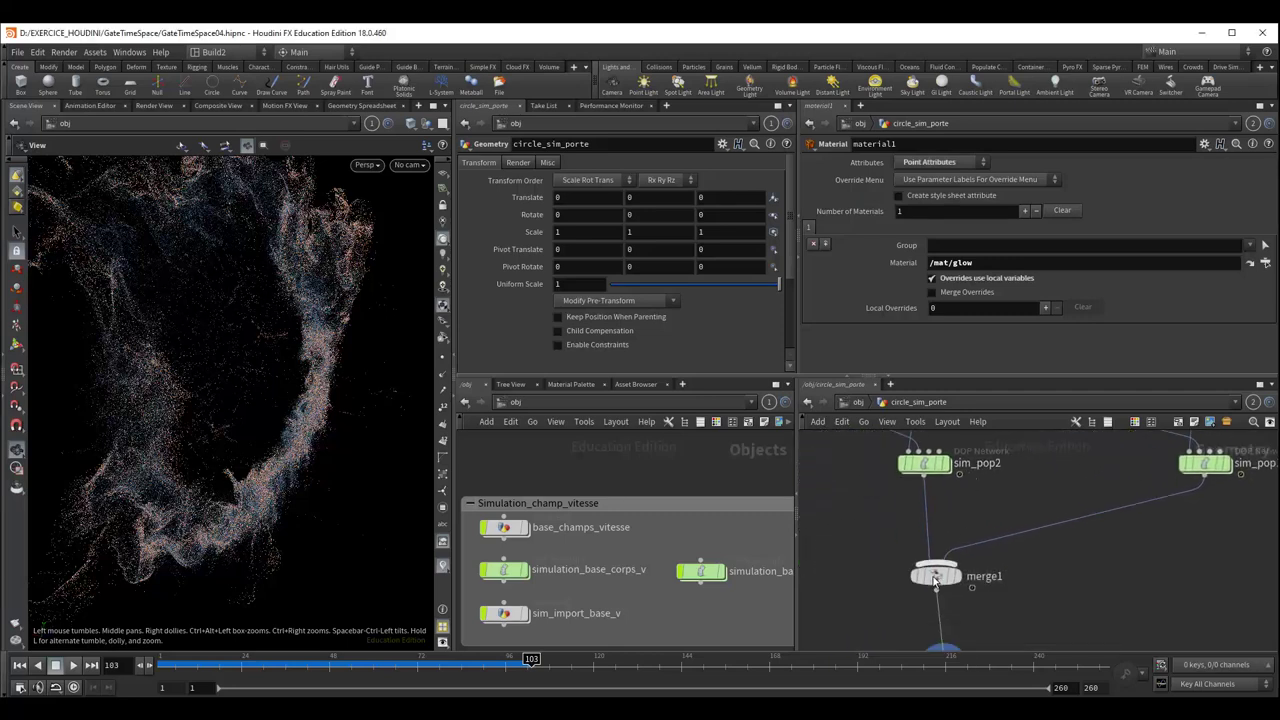
mouse_move(943, 575)
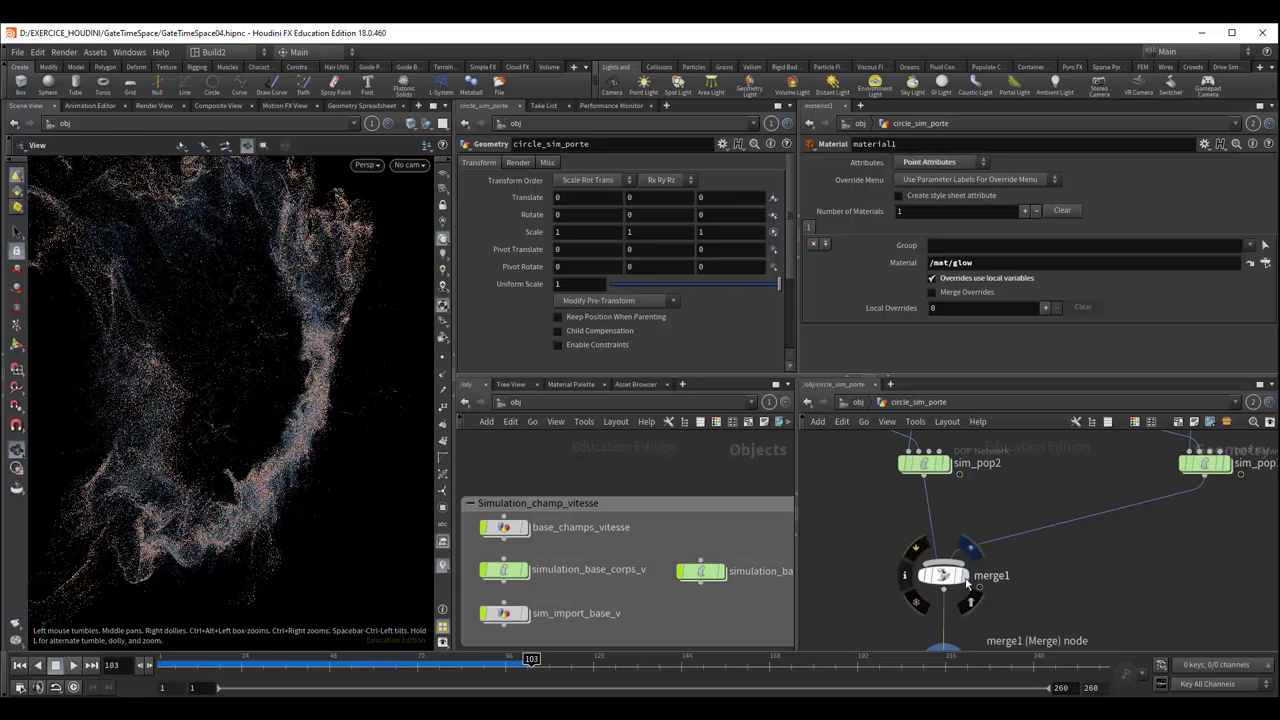
click(968, 547)
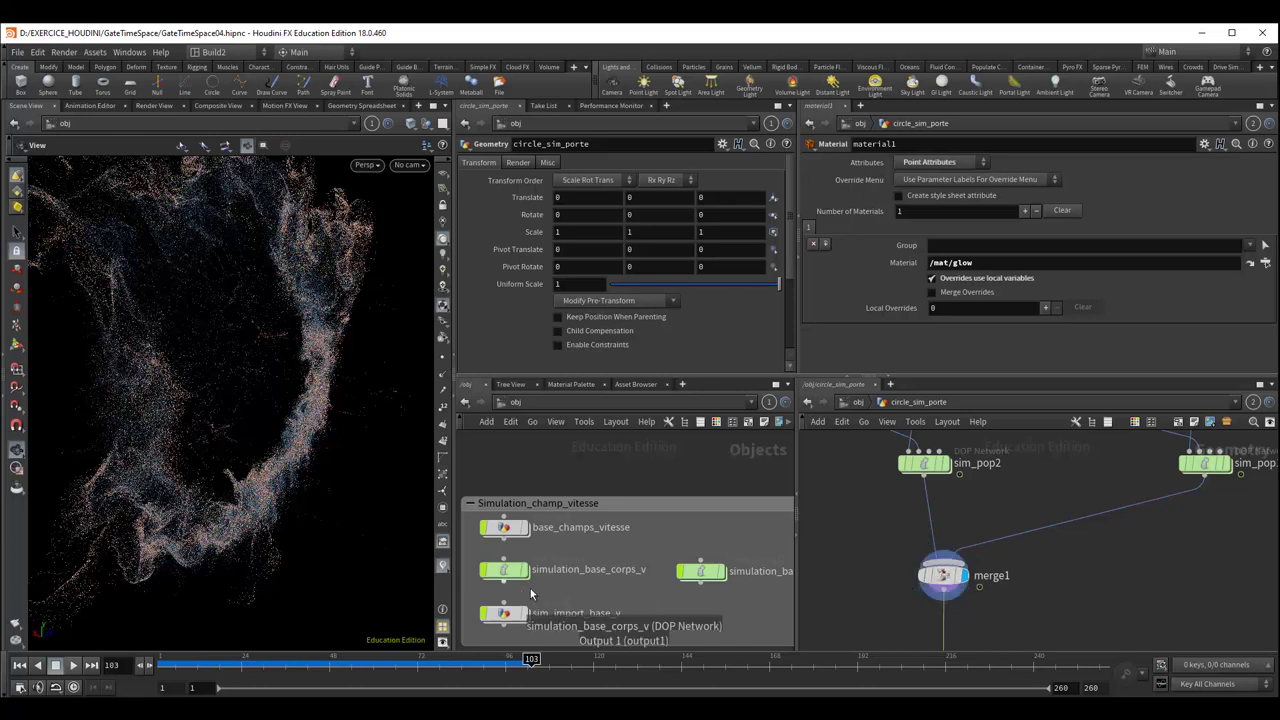
click(945, 463)
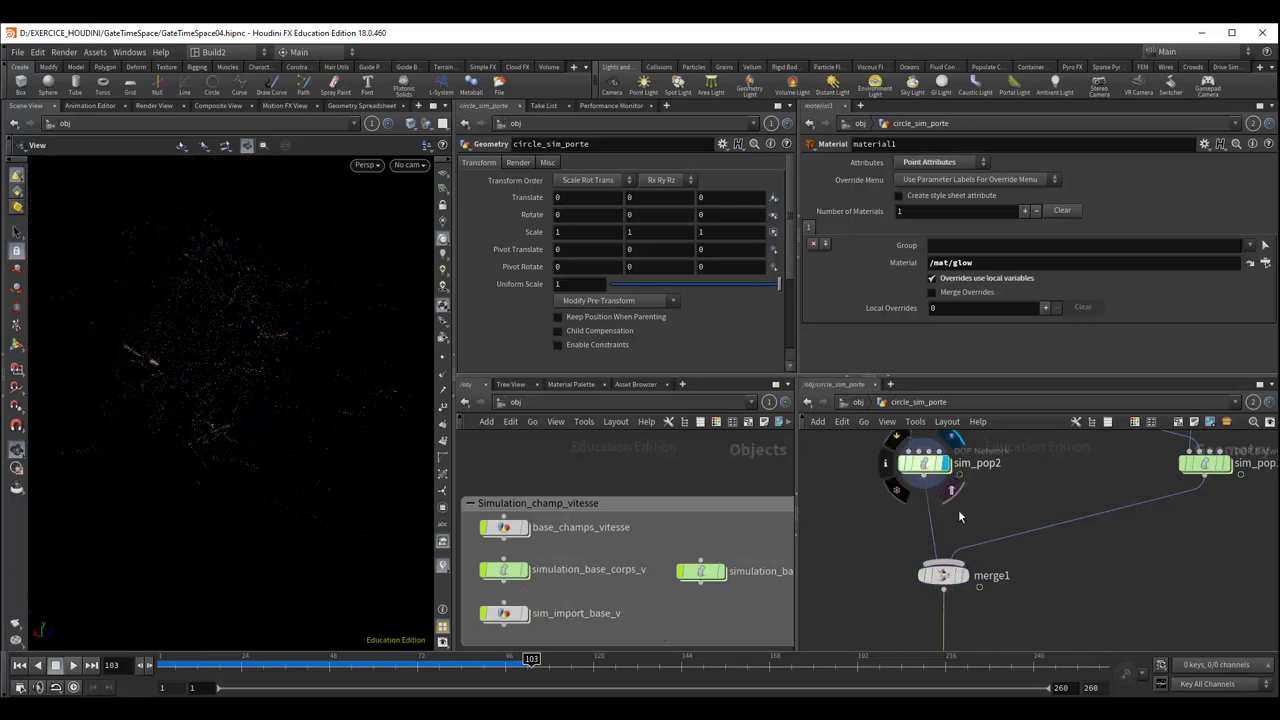
middle_drag(983, 492, 982, 589)
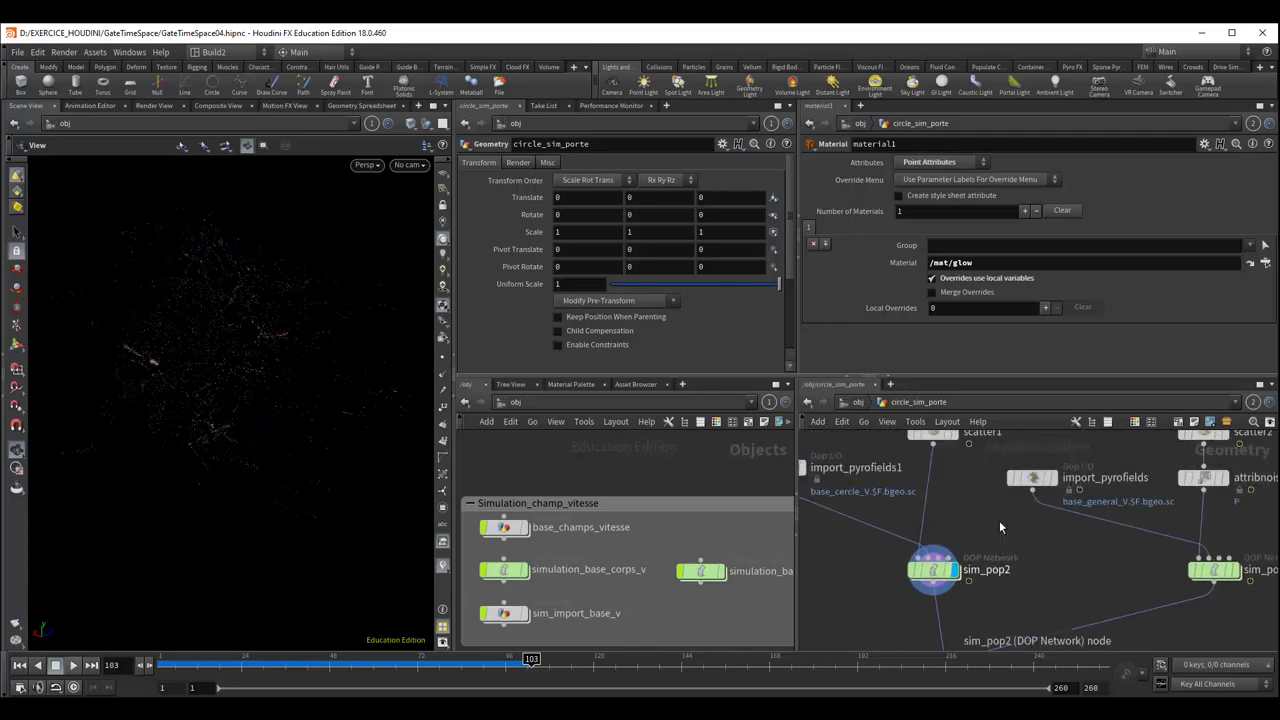
mouse_move(999, 520)
middle_down()
mouse_move(1012, 556)
mouse_move(1000, 640)
middle_up()
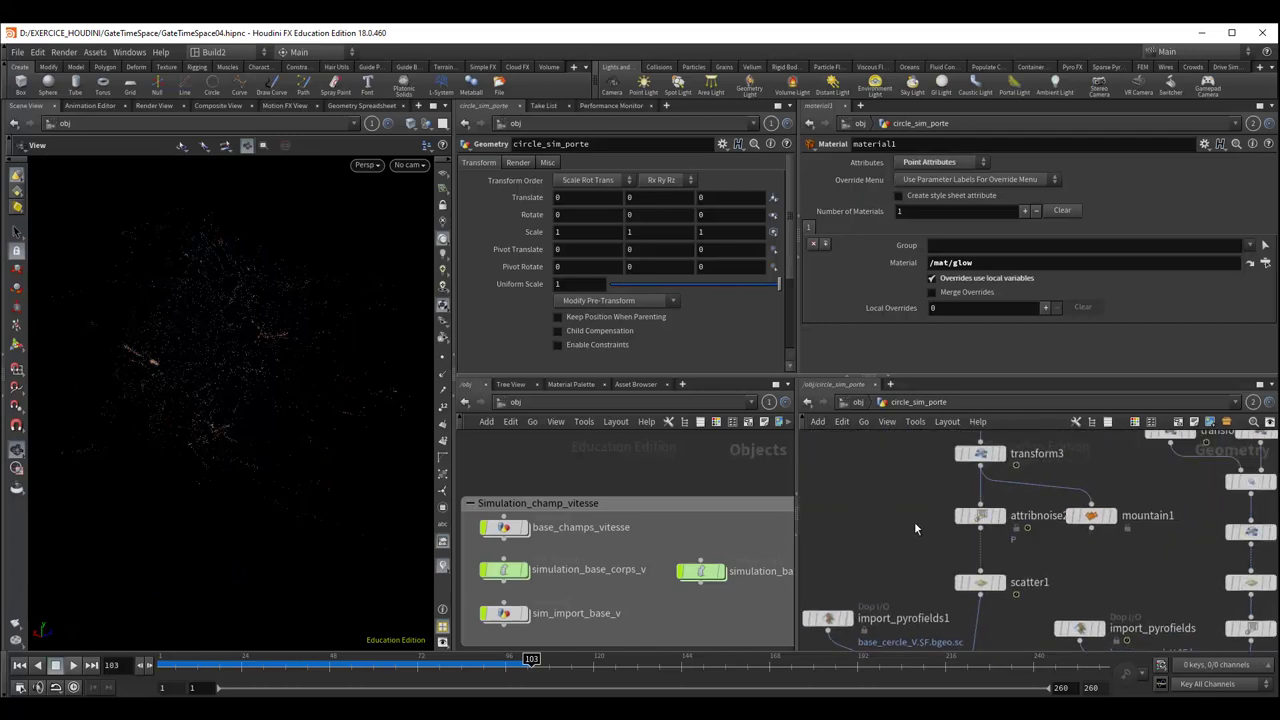
Display transform3's grey ring (rotate Y 90, uniform scale 1.38271) and open its transform parameters
middle_drag(914, 521, 870, 578)
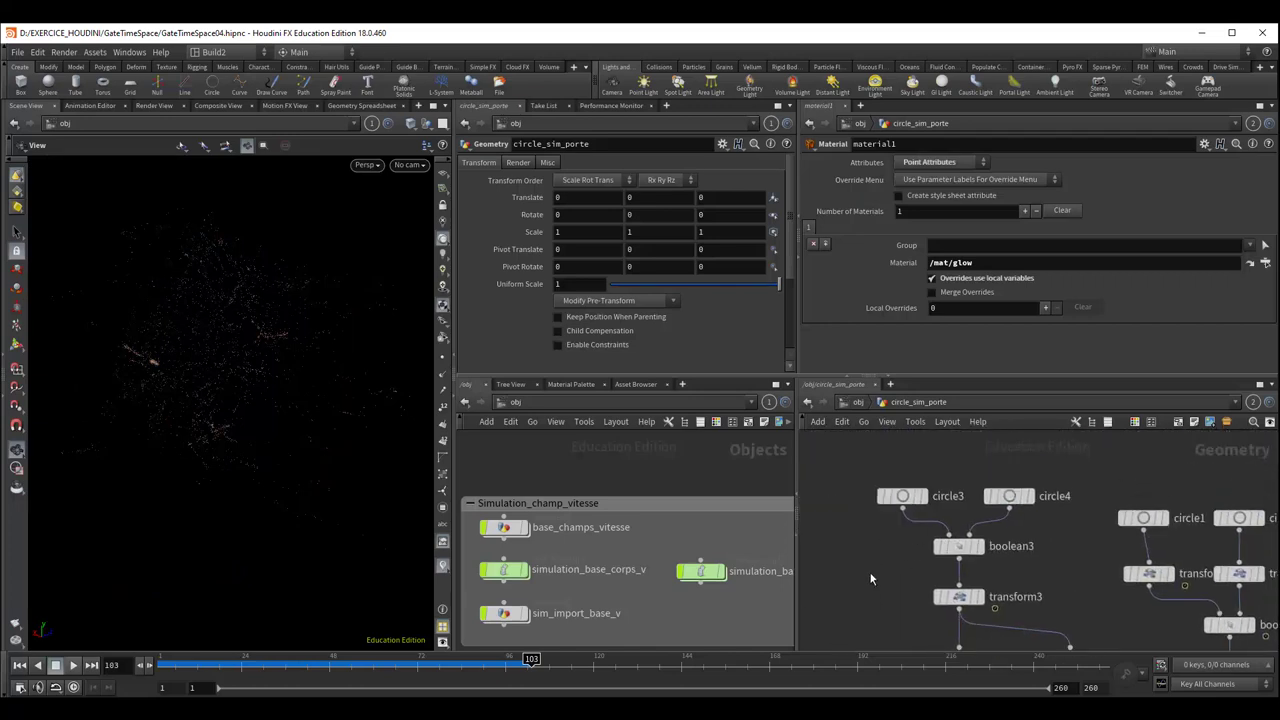
click(903, 500)
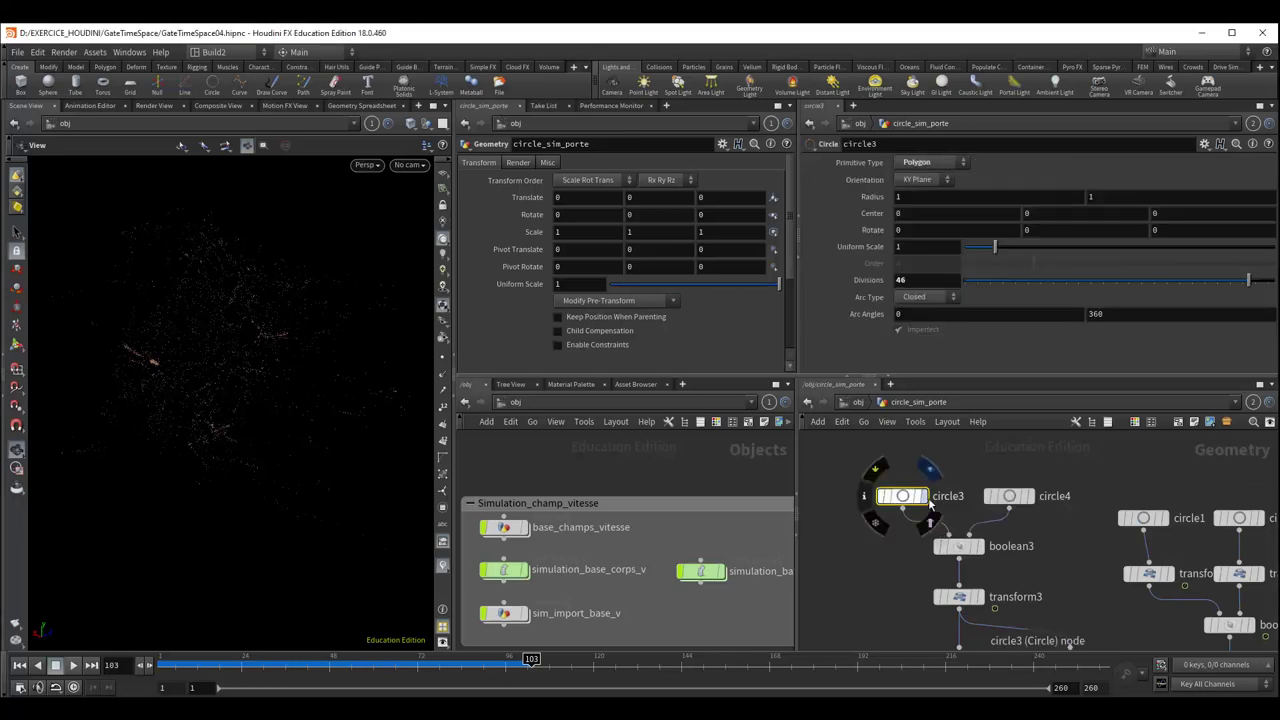
click(984, 566)
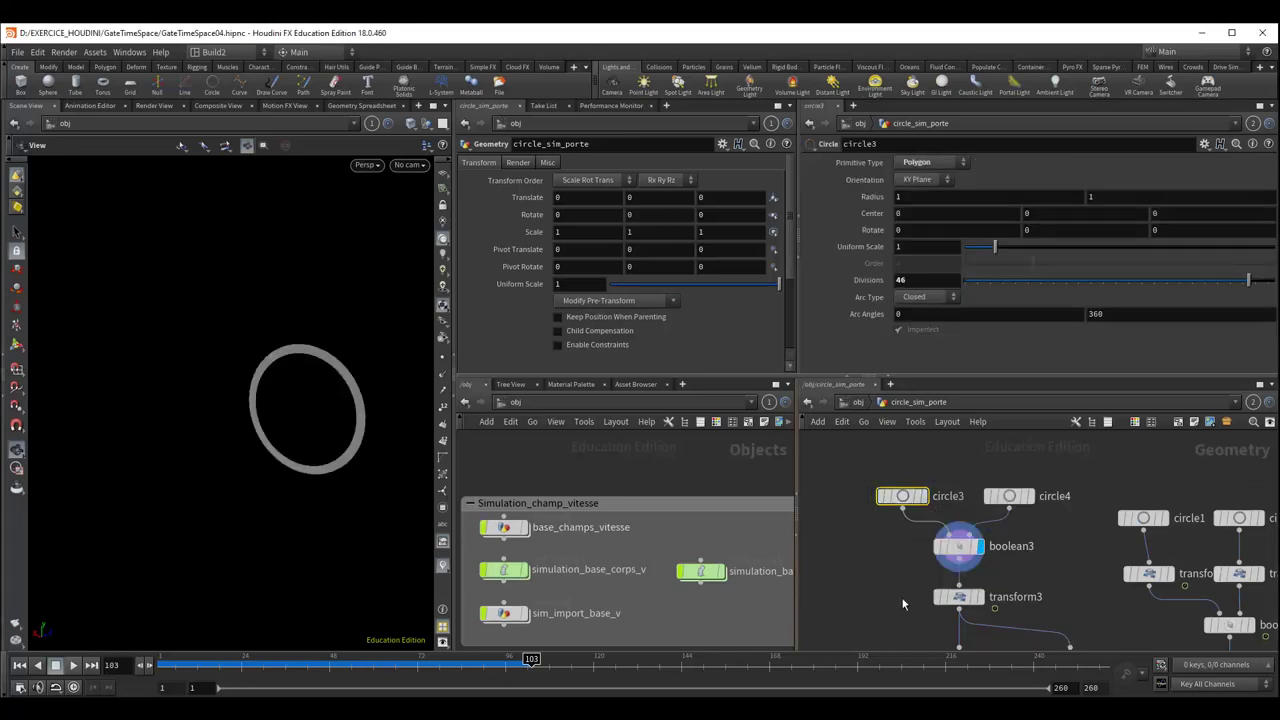
click(984, 597)
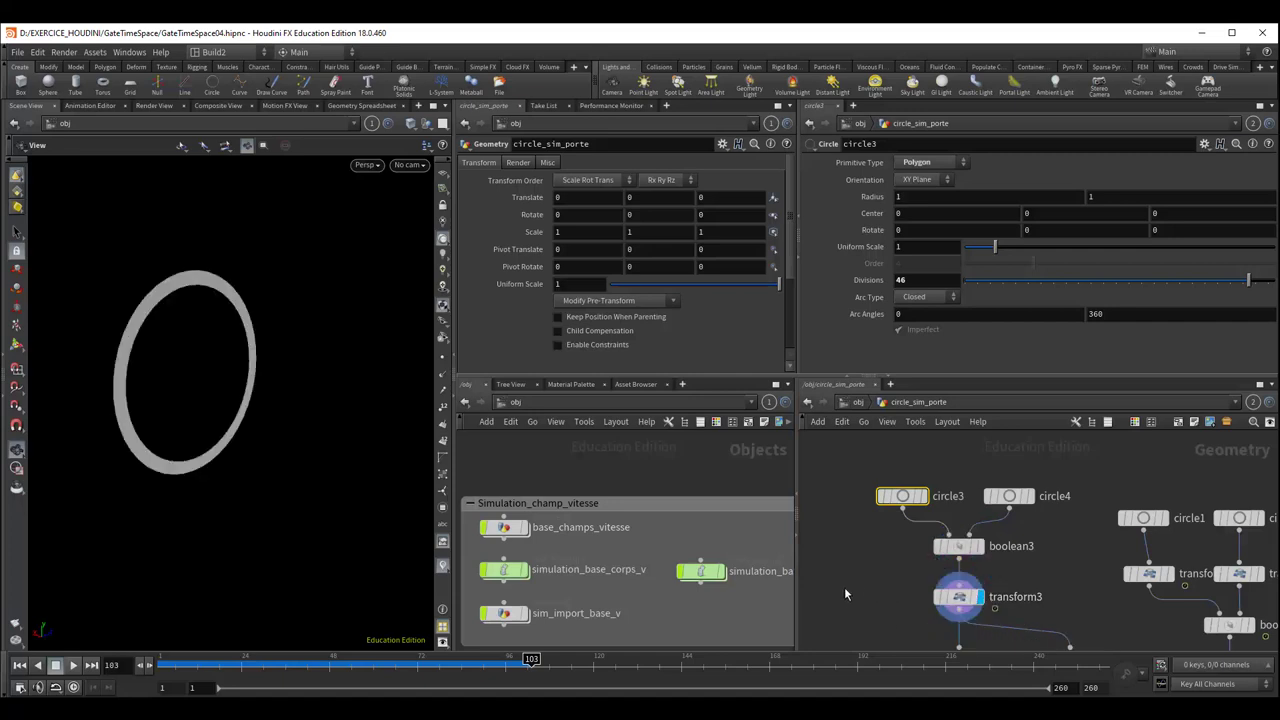
middle_drag(912, 614, 885, 492)
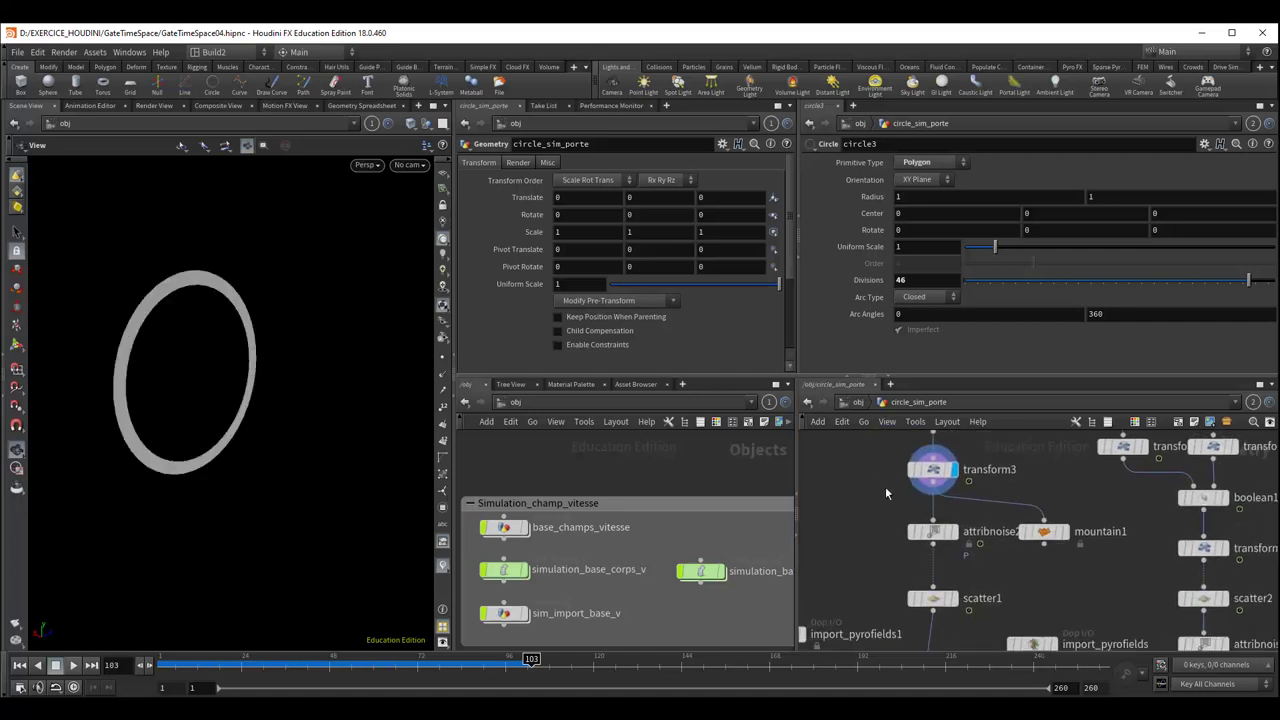
click(940, 473)
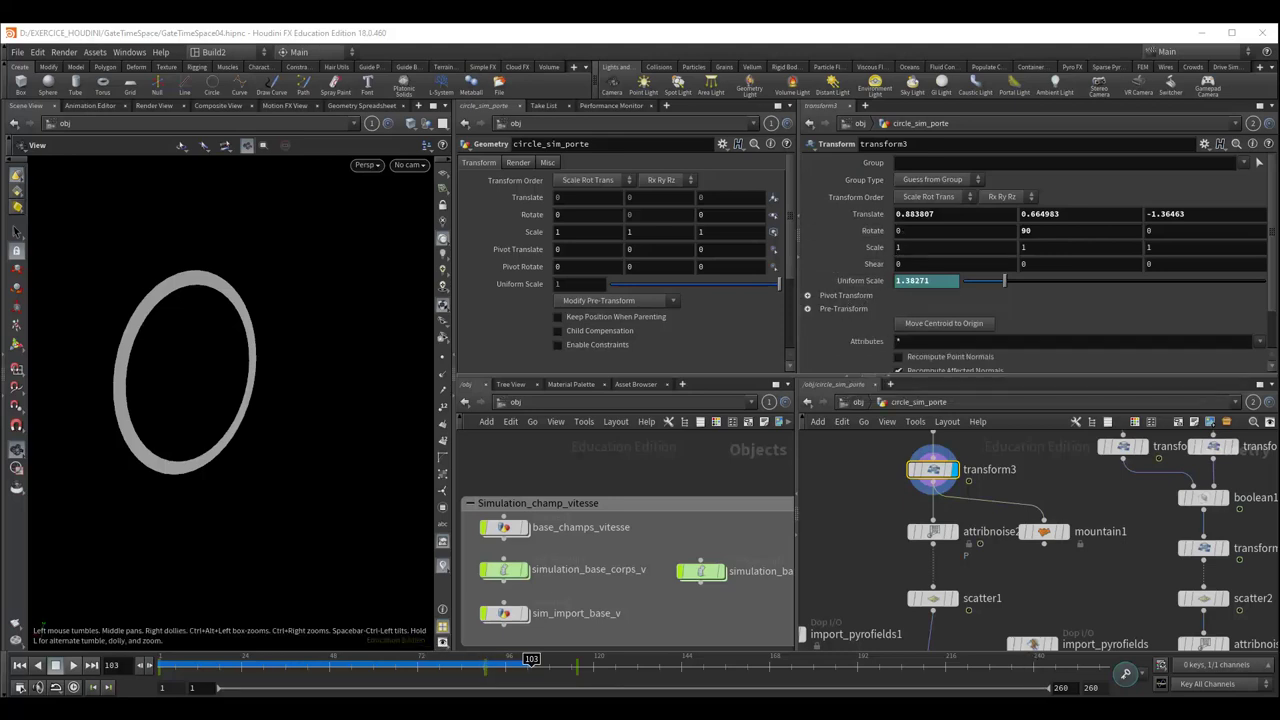
Check the ring's scale from frame 91 to 103, reposition attribnoise2 and mountain1, then select attribnoise2
click(487, 661)
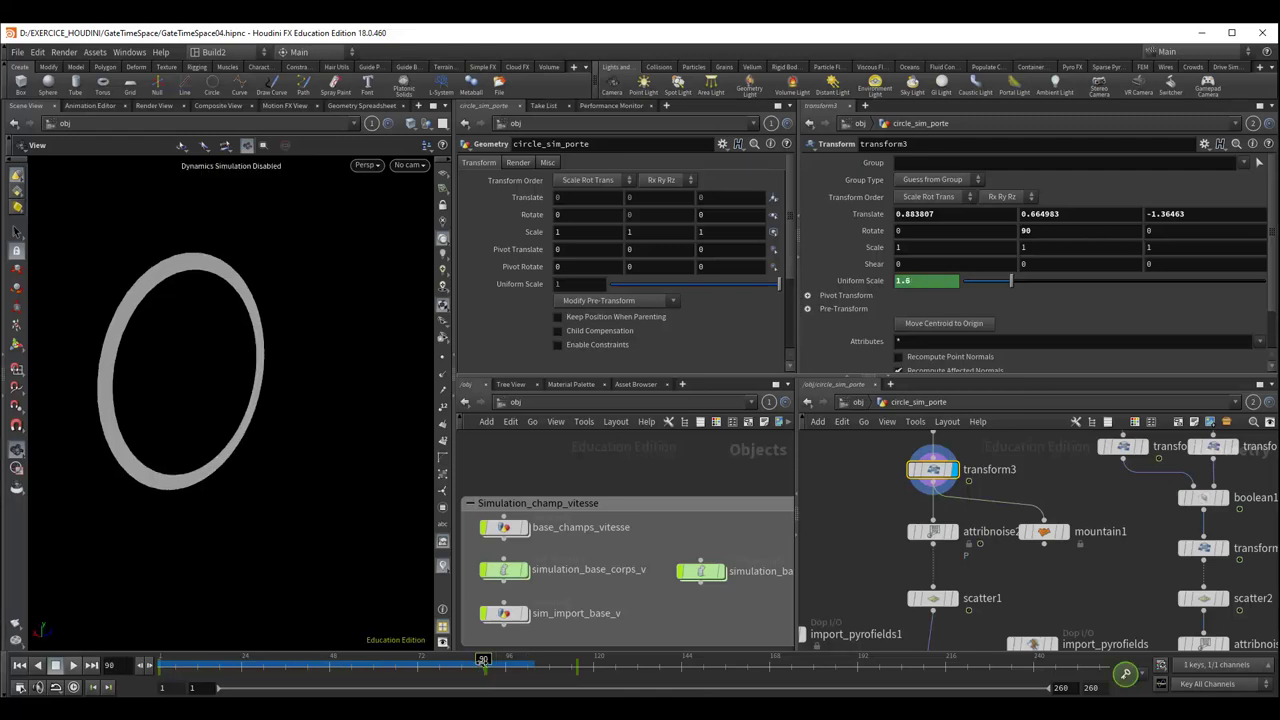
mouse_move(487, 661)
mouse_down()
mouse_move(584, 672)
mouse_move(529, 677)
mouse_up()
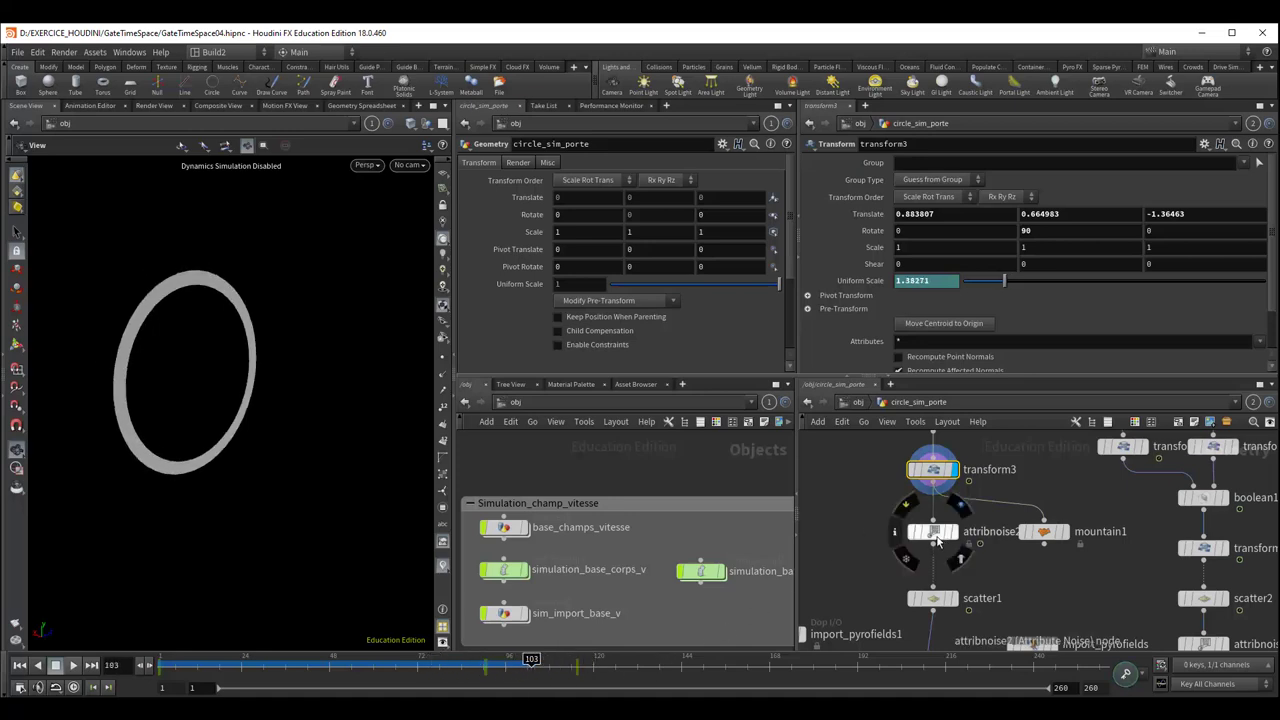
drag(935, 533, 940, 551)
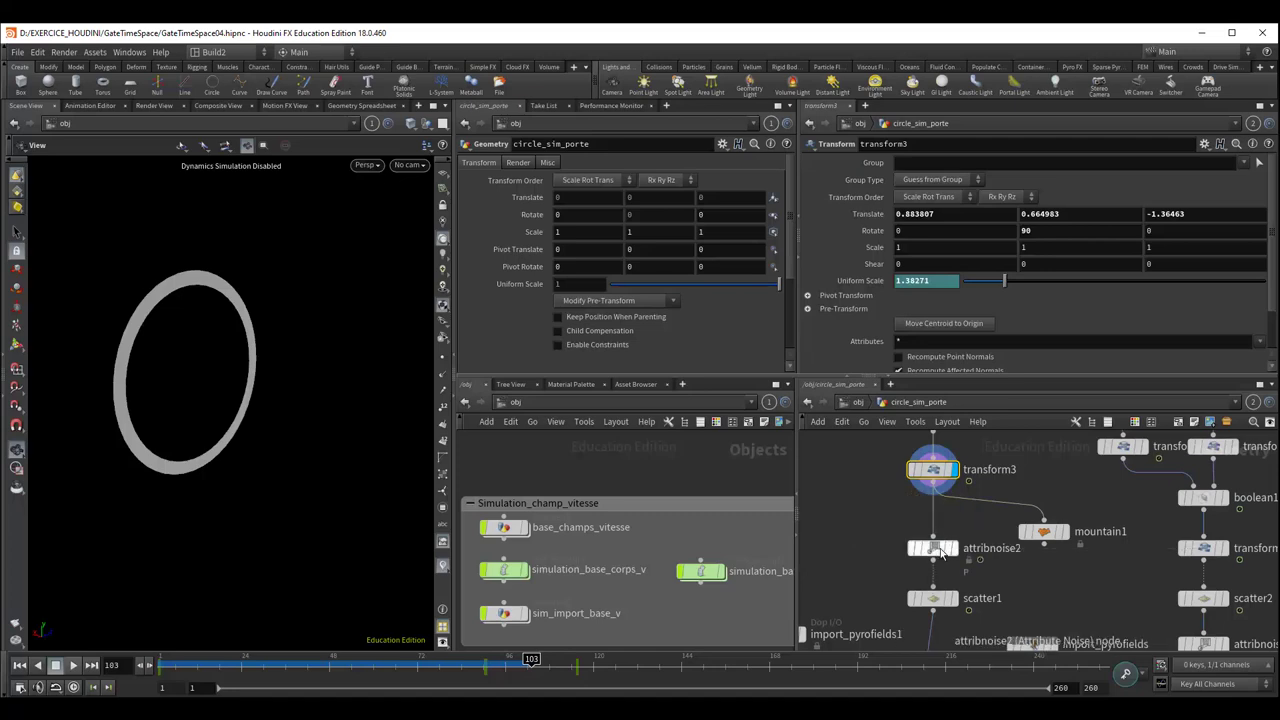
mouse_move(1044, 540)
mouse_down()
mouse_move(1056, 527)
mouse_move(1078, 545)
mouse_up()
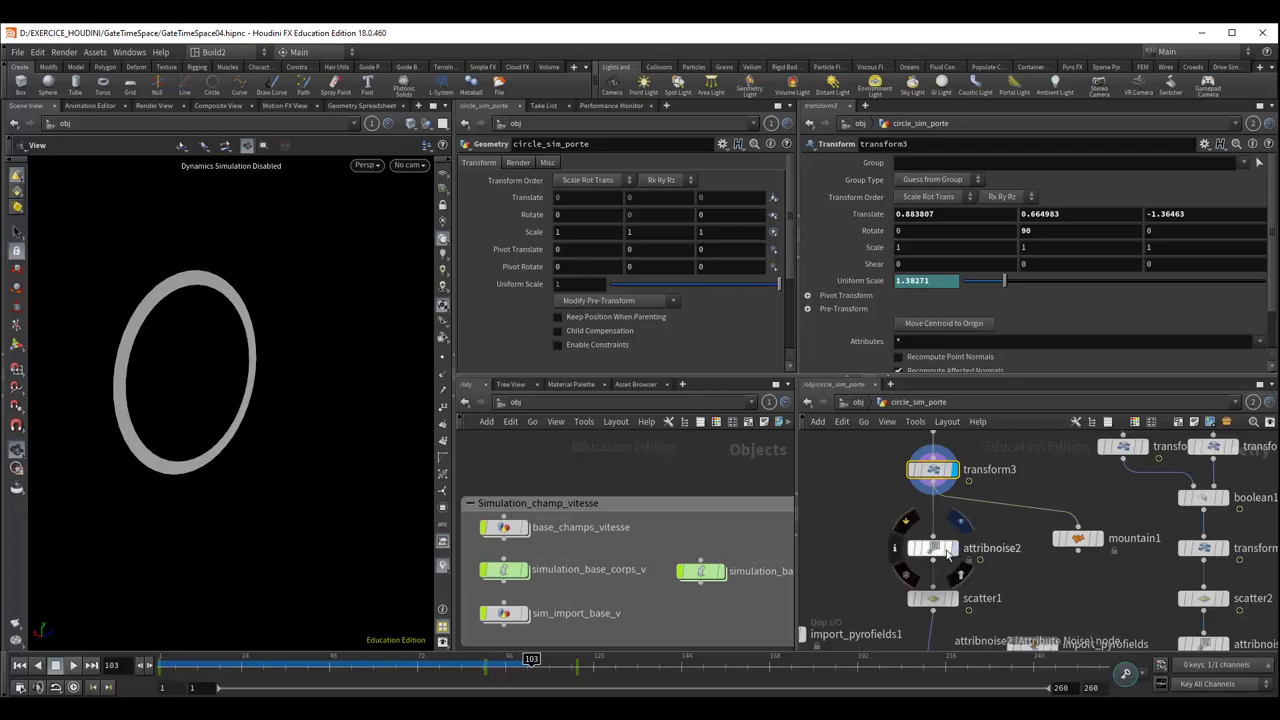
click(935, 550)
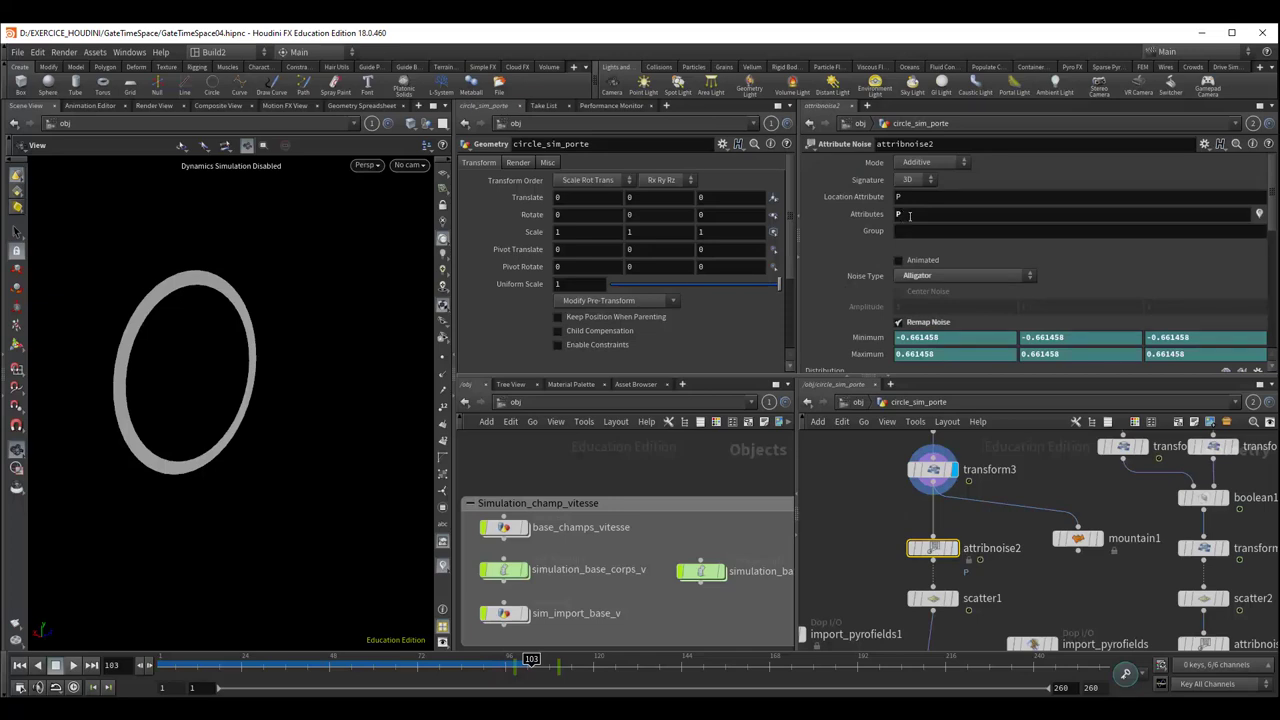
Display attribnoise2's noise-deformed ring across frames, then scatter1's point cloud, dollying in closer
click(955, 548)
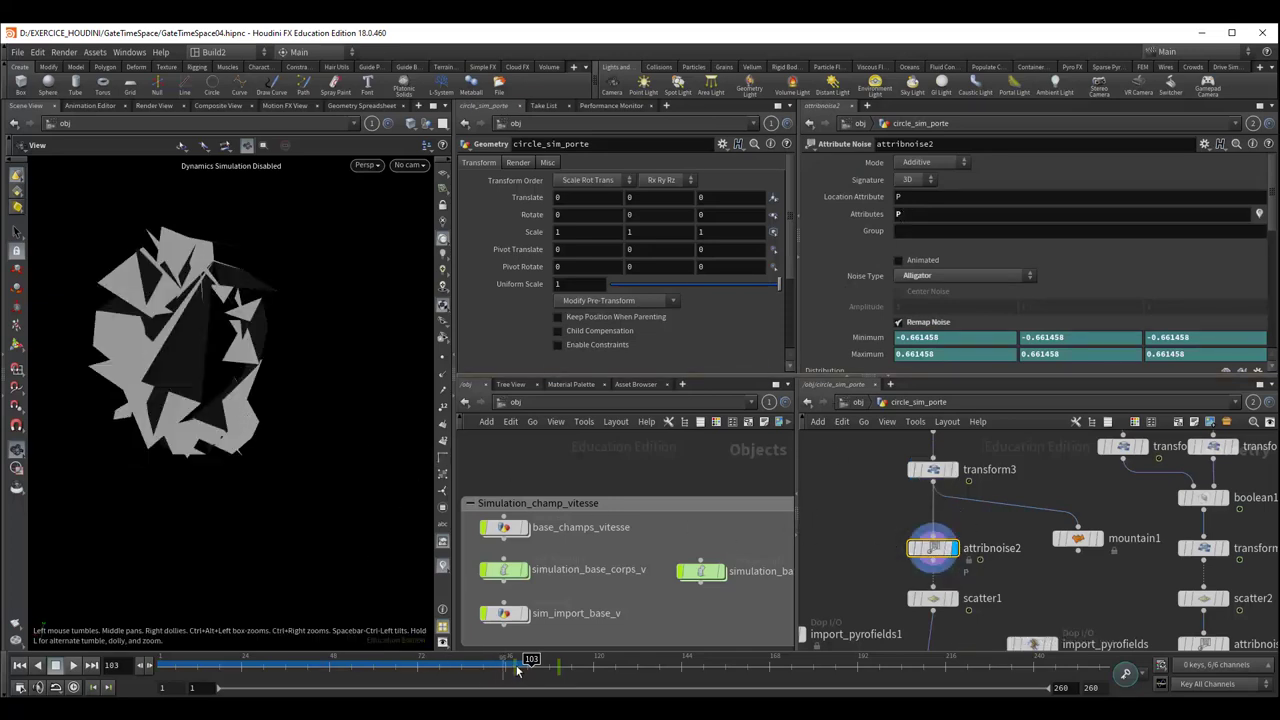
drag(527, 660, 573, 659)
mouse_move(563, 660)
mouse_down()
mouse_move(578, 660)
mouse_move(553, 660)
mouse_up()
middle_drag(866, 578, 842, 484)
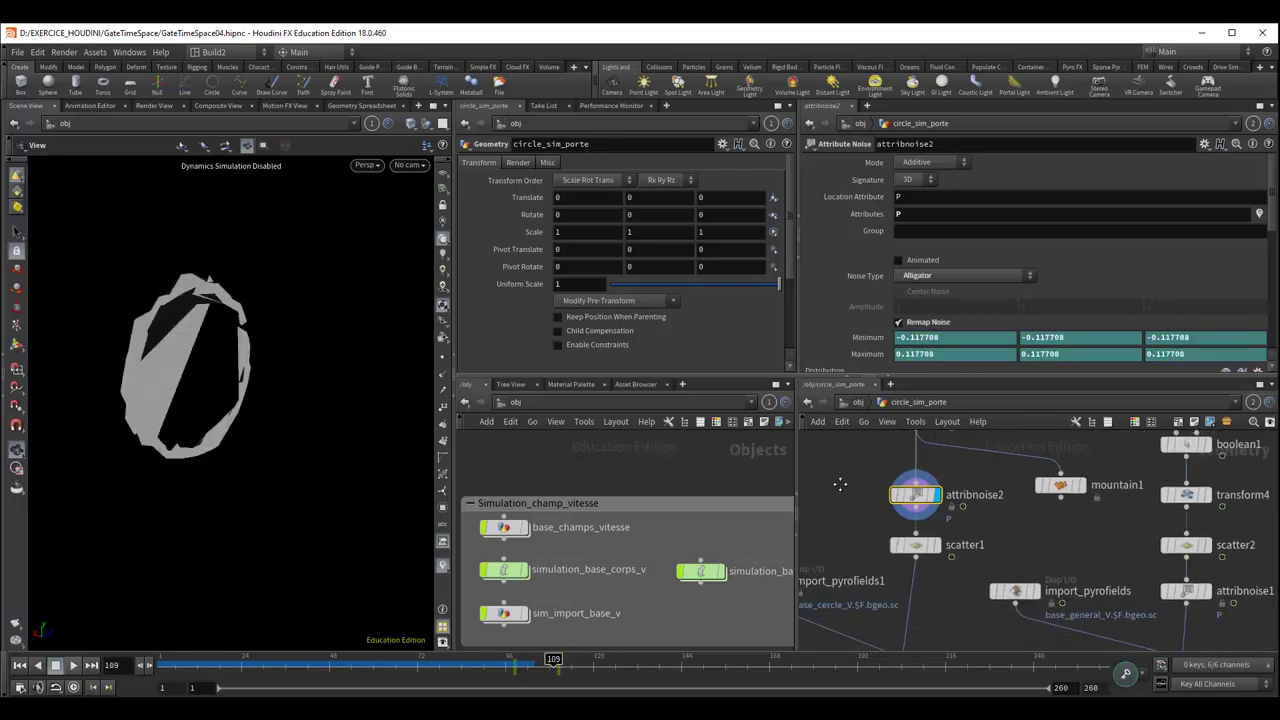
click(932, 506)
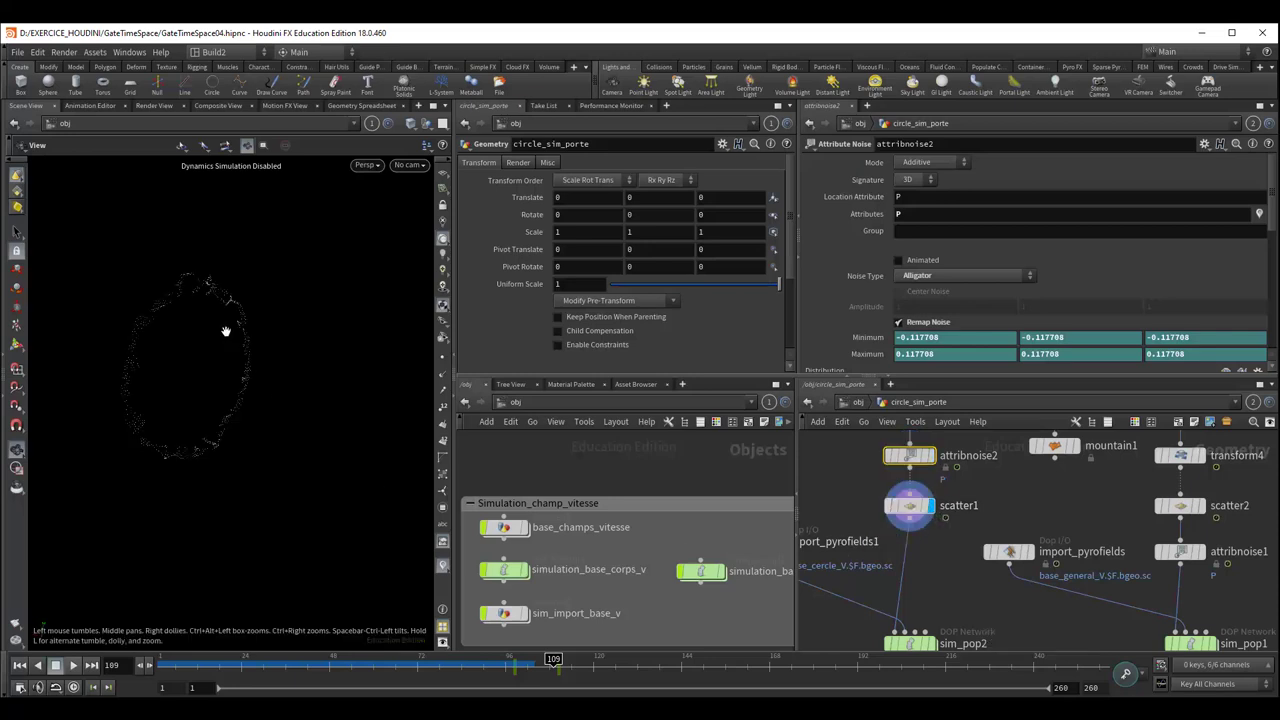
mouse_move(200, 443)
right_down()
mouse_move(223, 406)
mouse_move(242, 473)
right_up()
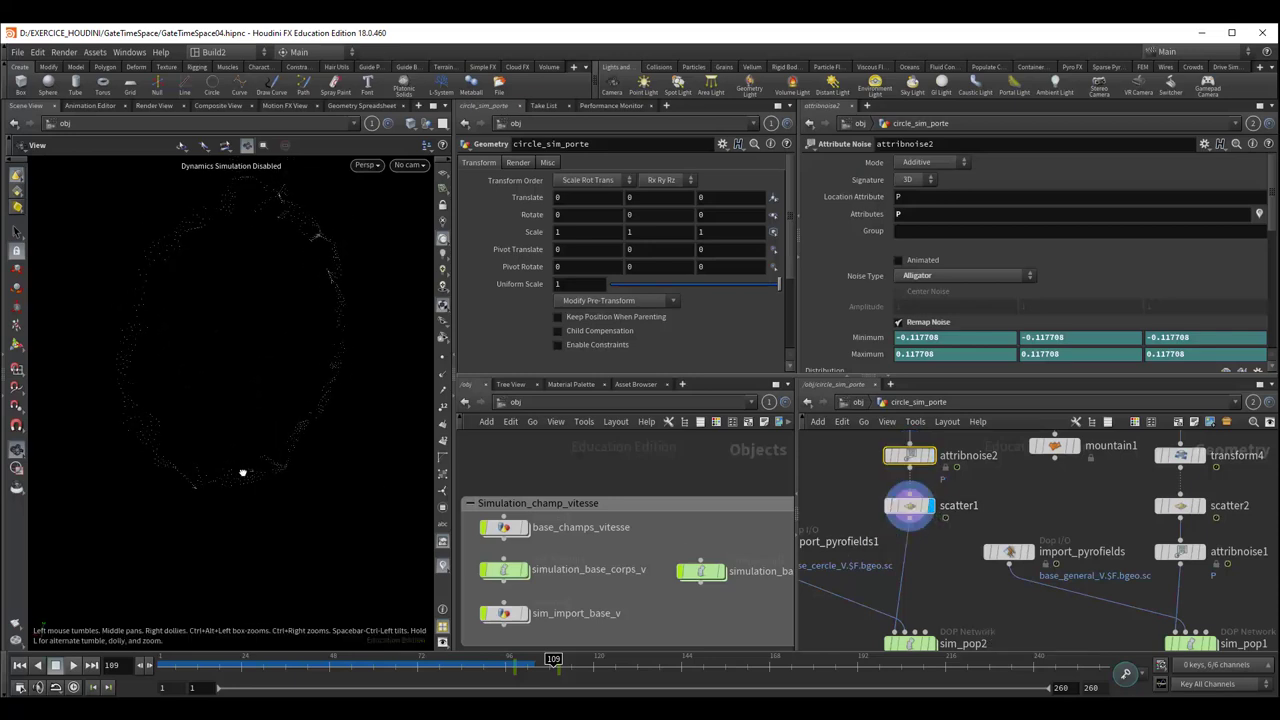
Review scatter1's settings: By Density, Force Total Count 1000, Max Points 1000000, Global Seed 0
click(912, 505)
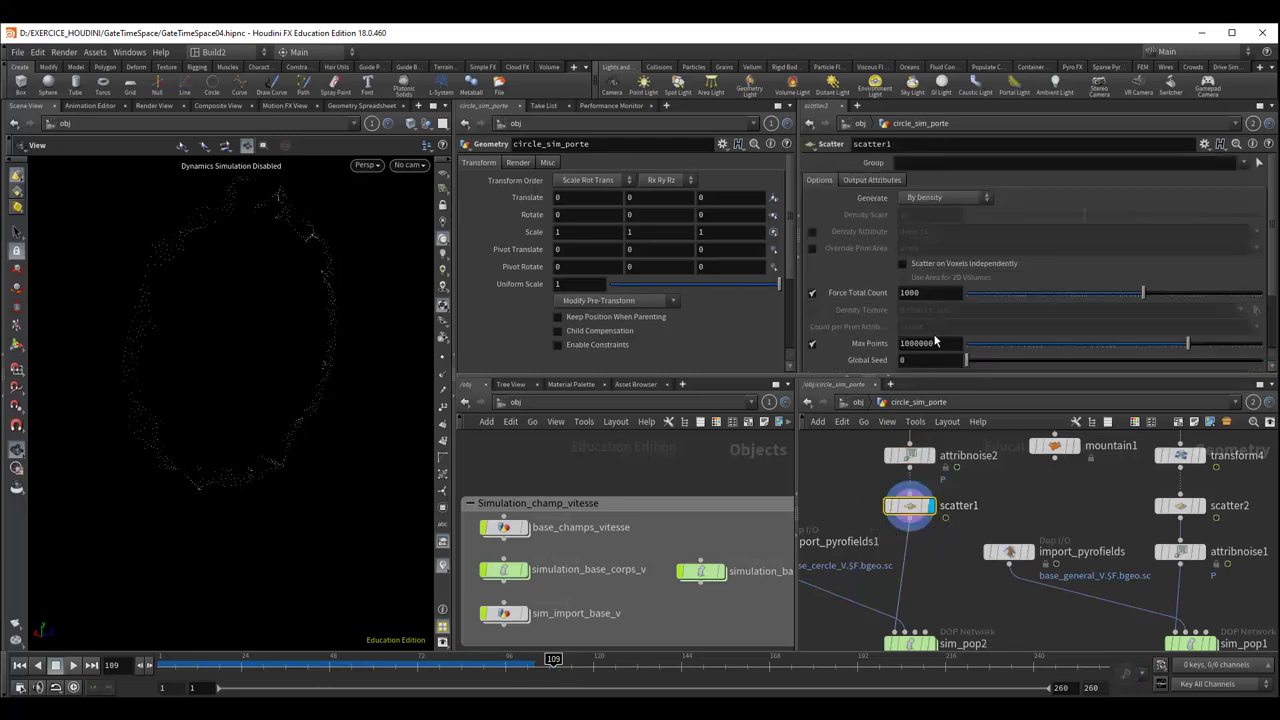
scroll(922, 310, down, 2)
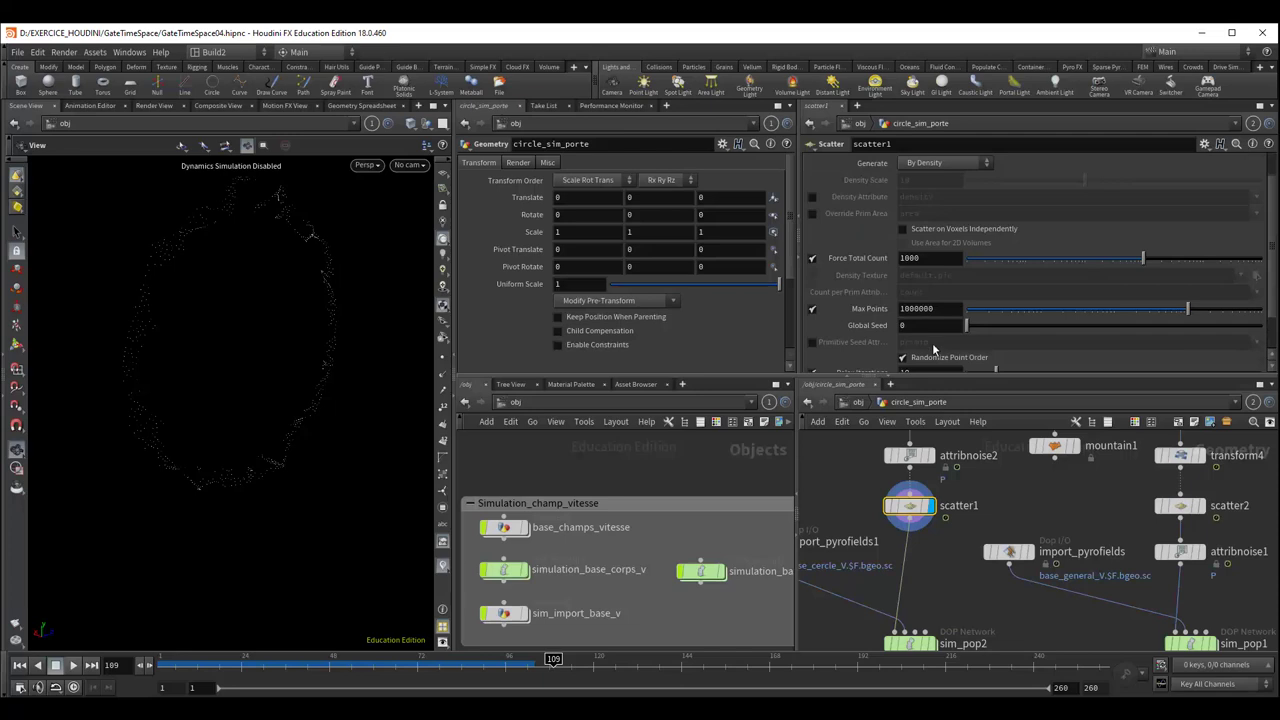
scroll(930, 340, down, 2)
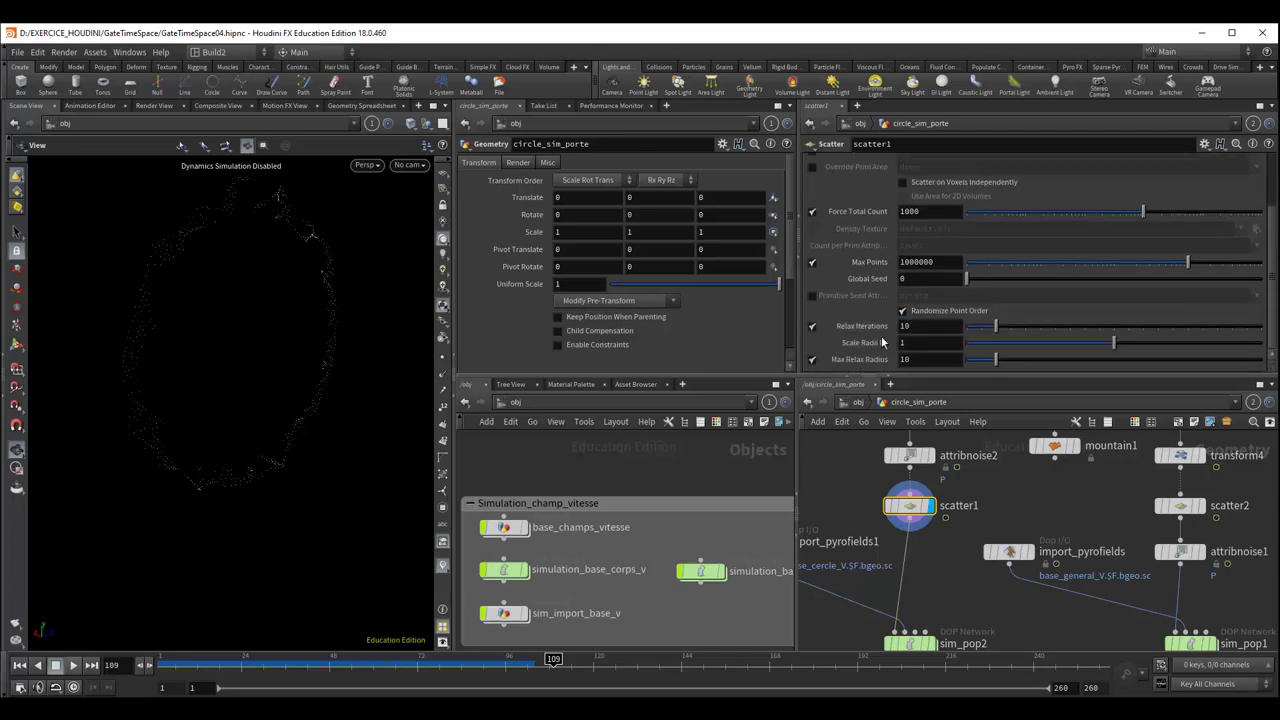
scroll(884, 340, up, 2)
scroll(890, 330, up, 2)
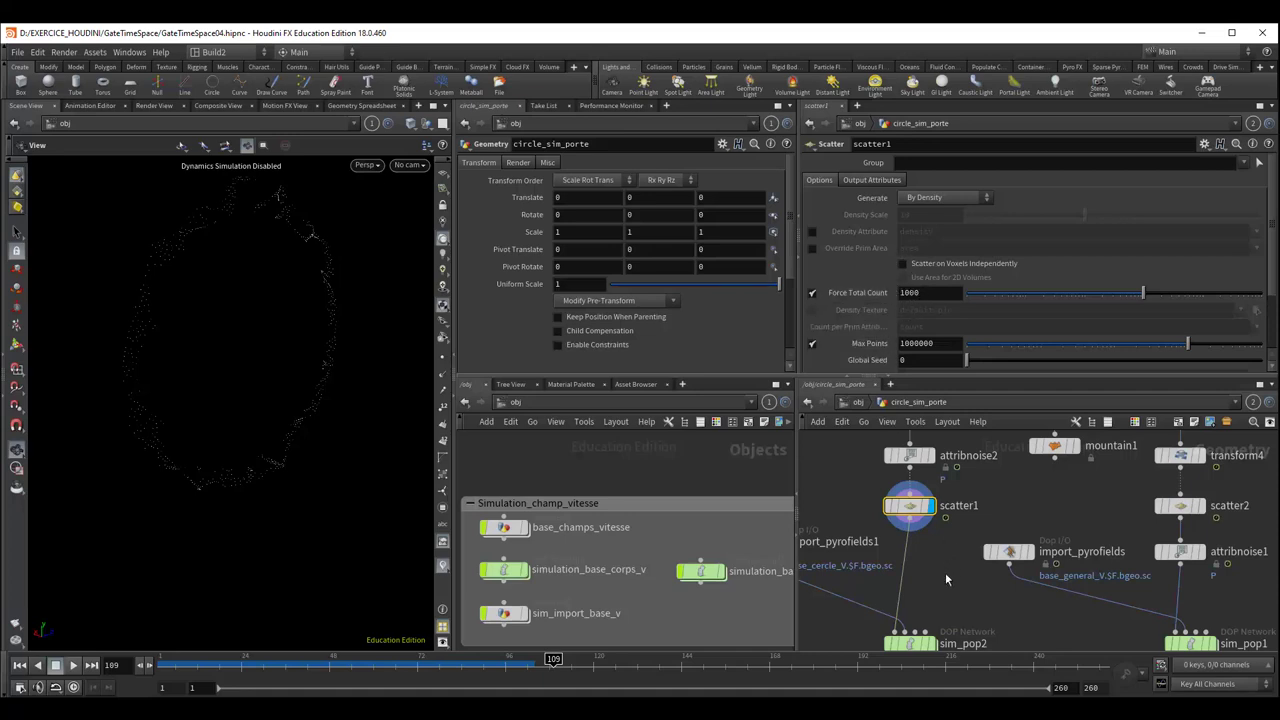
Scrub the particle simulation to frame 112 and pan the network to show sim_pop2
middle_drag(945, 572, 944, 501)
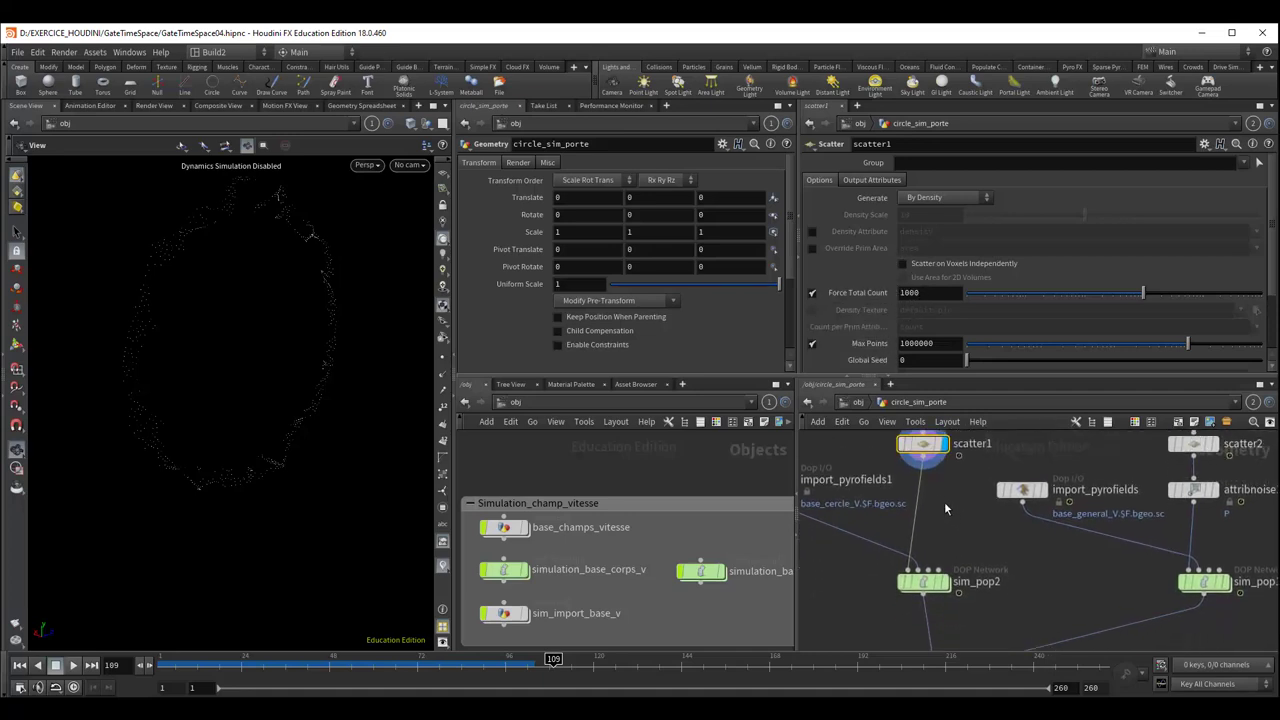
middle_drag(953, 503, 960, 520)
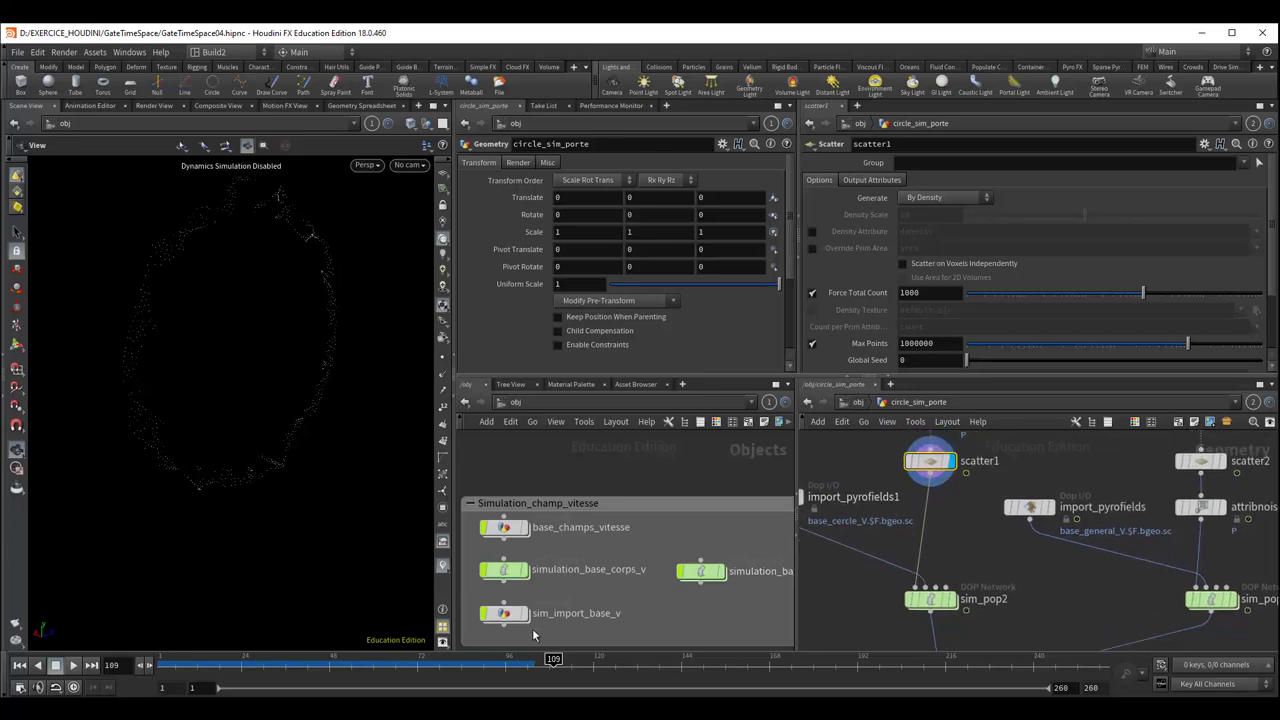
mouse_move(517, 658)
mouse_down()
mouse_move(470, 657)
mouse_move(505, 658)
mouse_up()
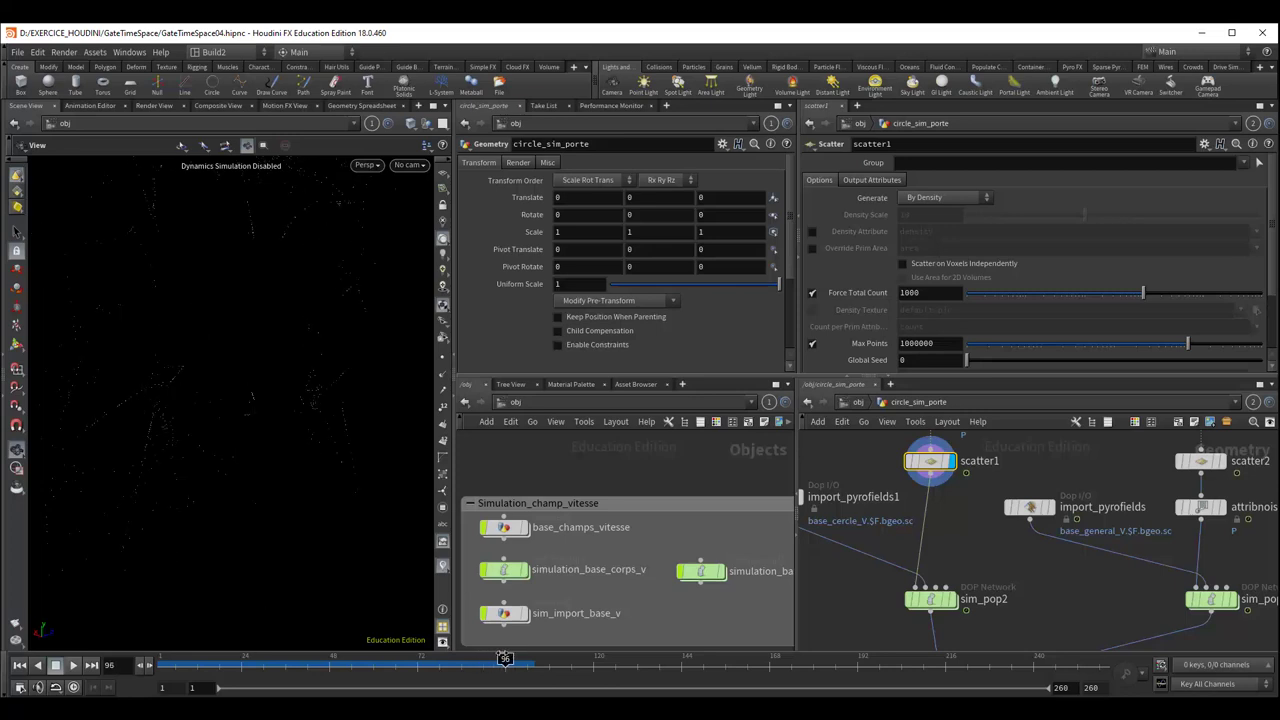
mouse_move(505, 658)
mouse_down()
mouse_move(570, 658)
mouse_move(561, 668)
mouse_up()
mouse_move(993, 559)
middle_down()
mouse_move(999, 572)
mouse_move(987, 420)
middle_up()
drag(825, 476, 860, 476)
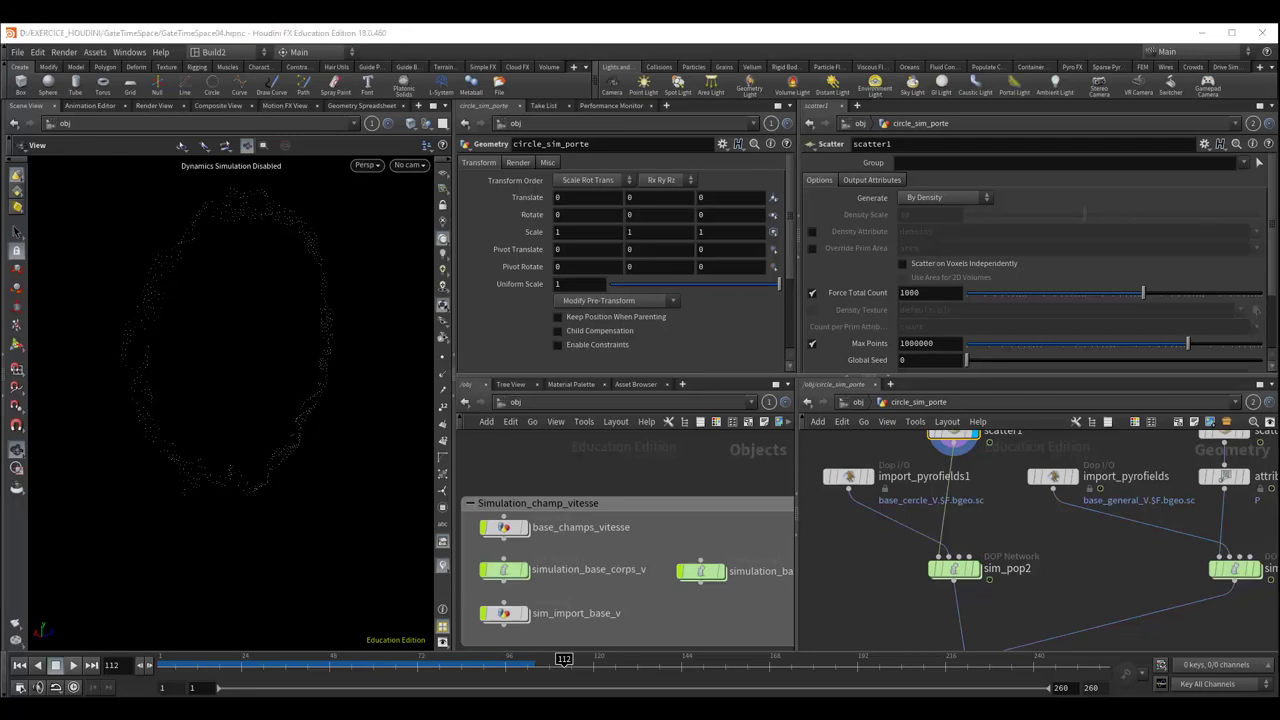
mouse_move(953, 569)
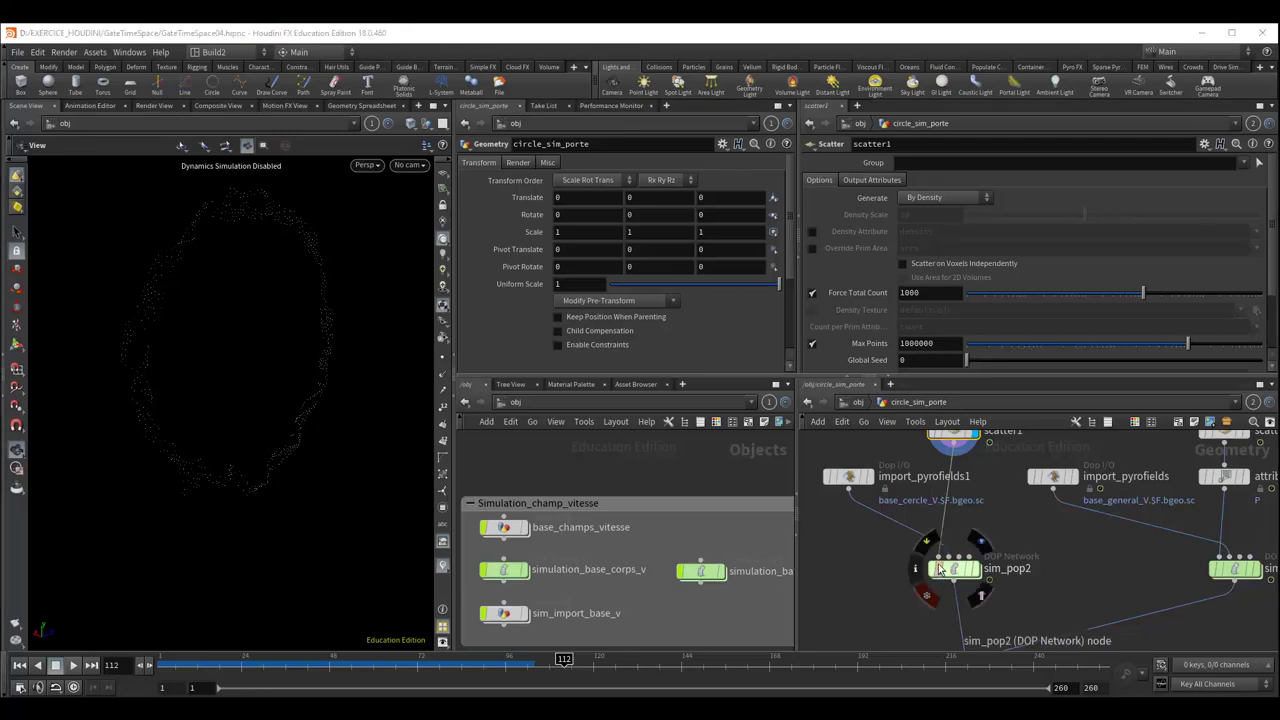
Show import_pyrofields1's Dop I/O settings with geometry file $HIP/geo/base_cercle_V.$F.bgeo.sc
middle_drag(1021, 522, 1021, 560)
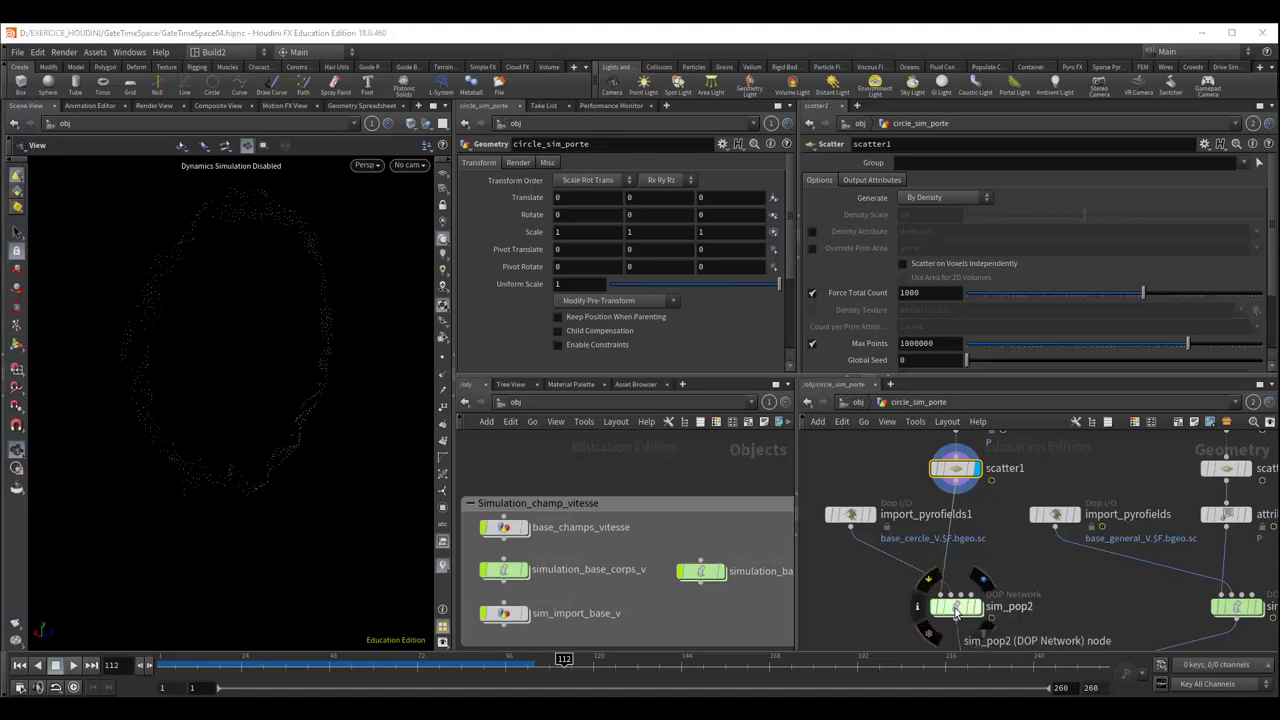
click(850, 516)
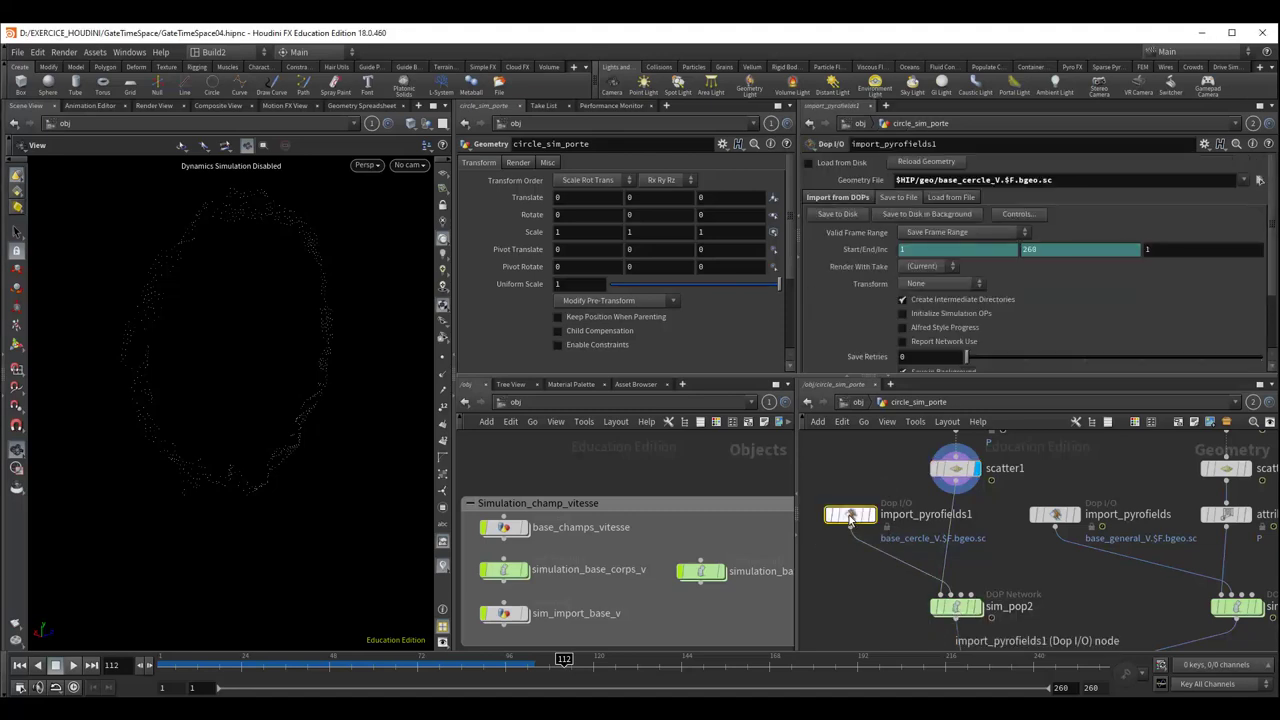
click(862, 198)
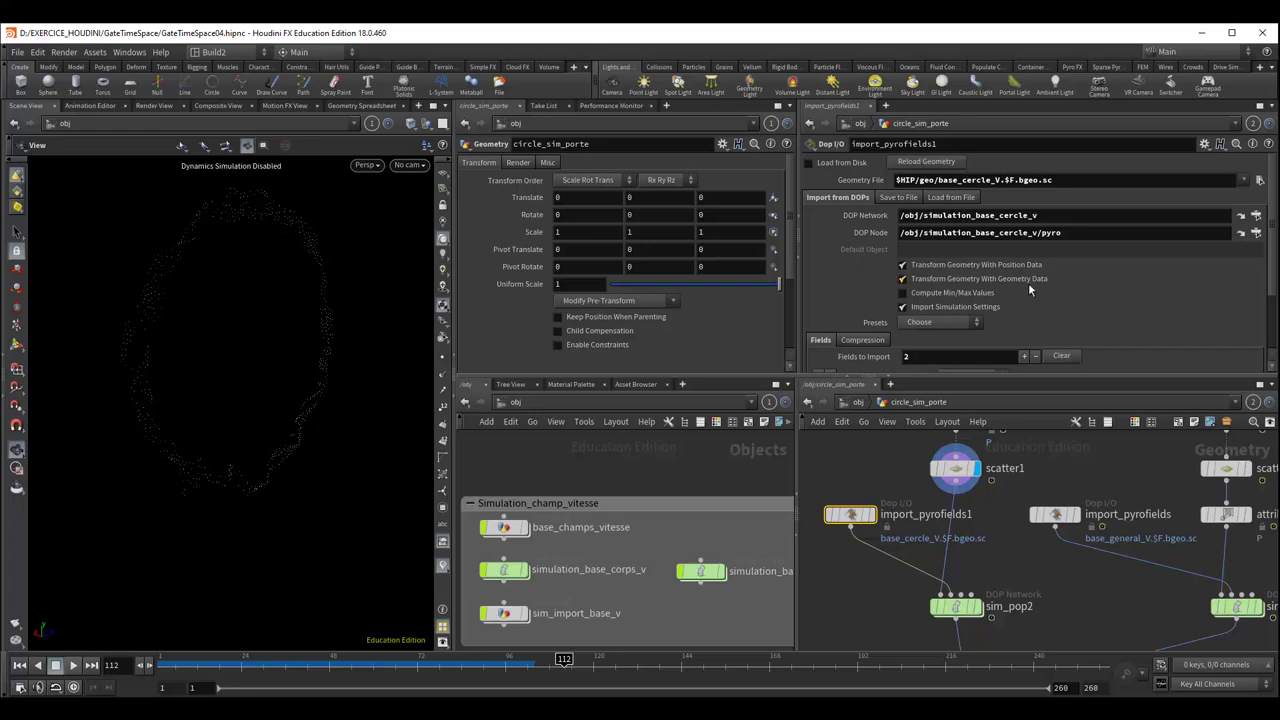
click(897, 197)
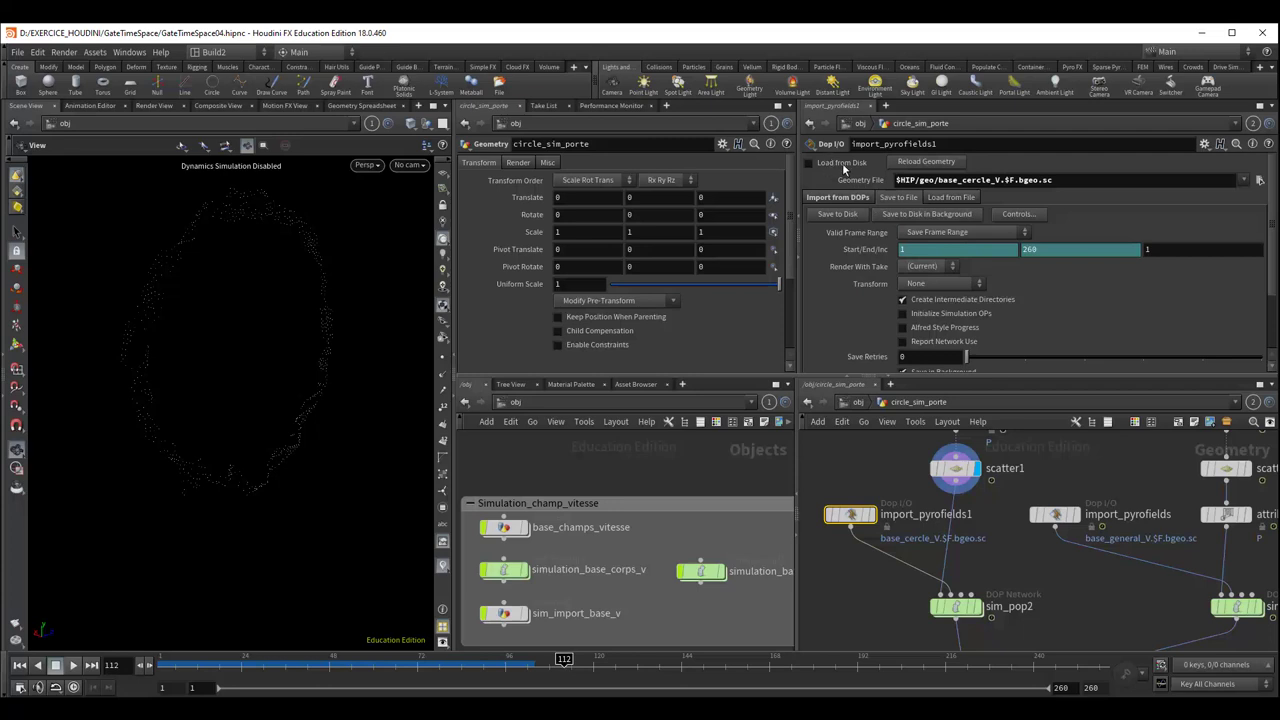
middle_drag(1083, 452, 1039, 424)
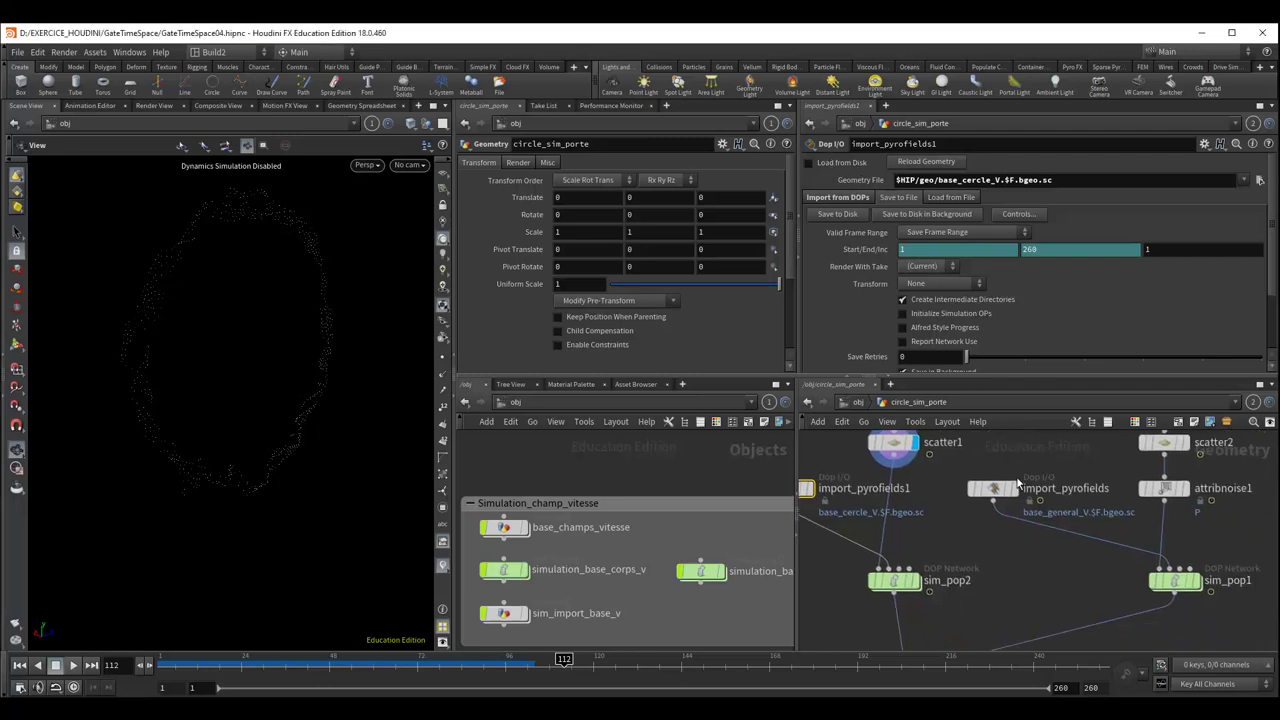
drag(1011, 488, 1038, 489)
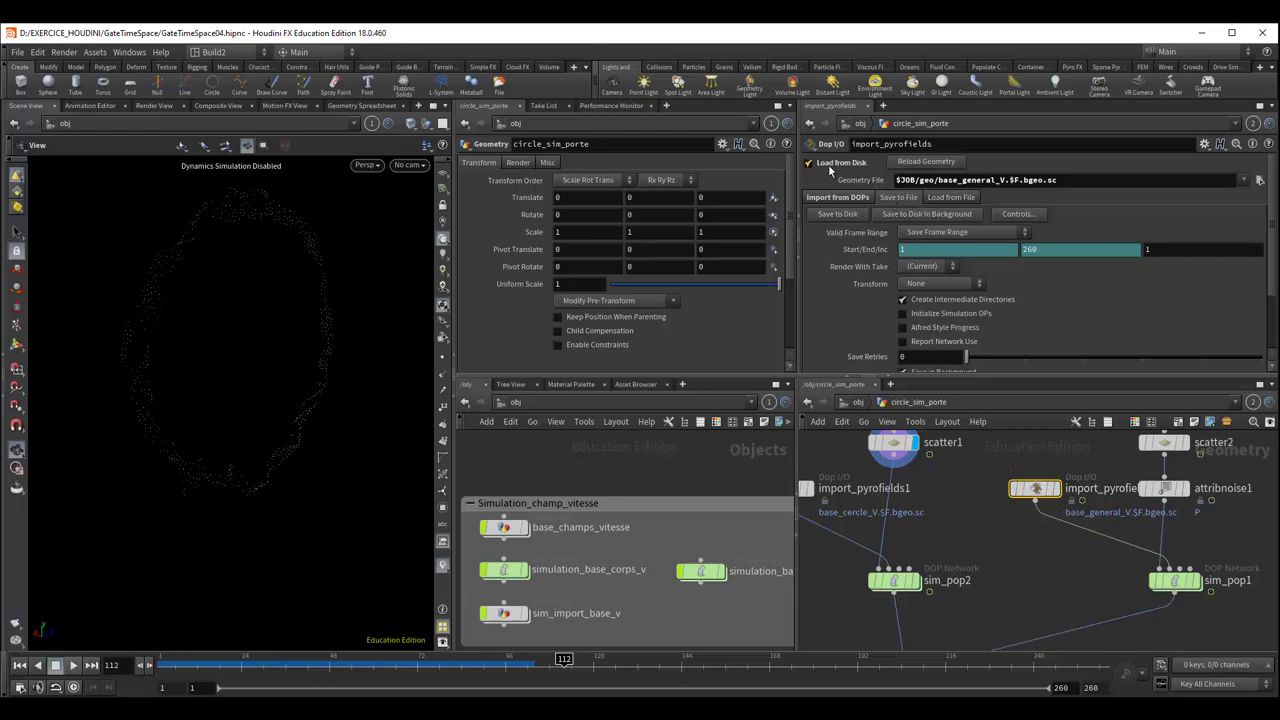
middle_drag(967, 533, 1048, 531)
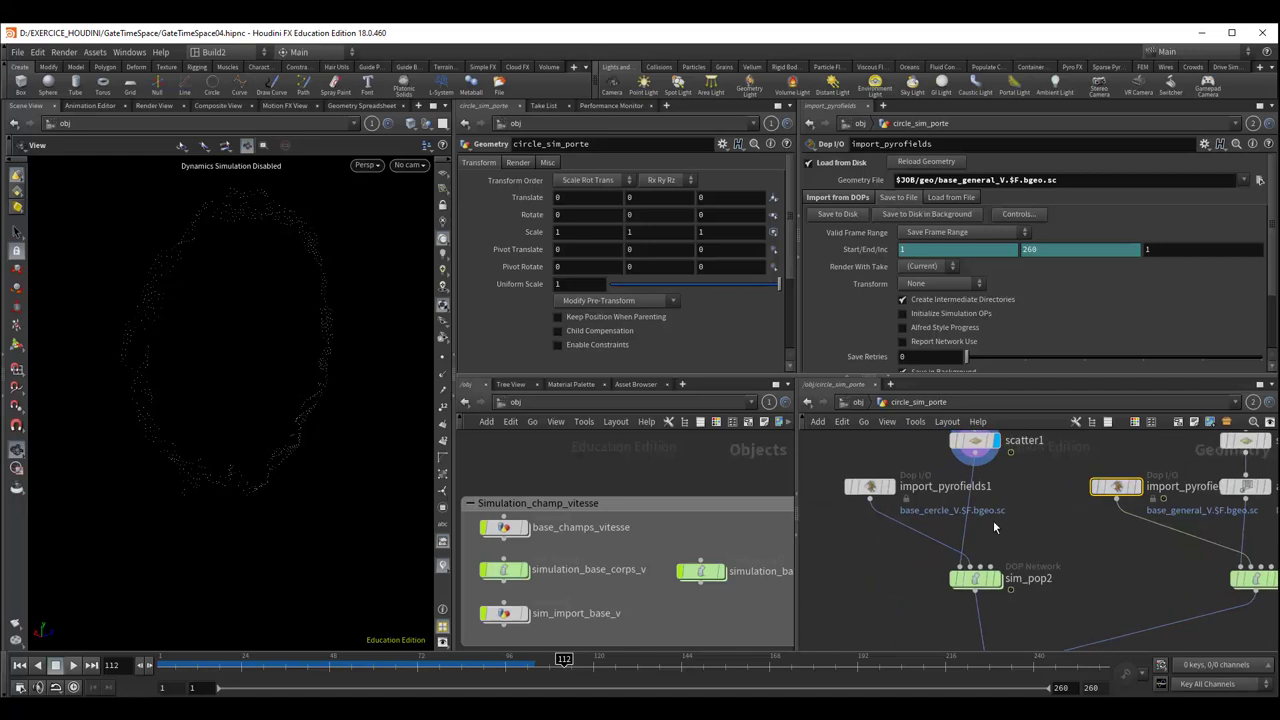
click(871, 490)
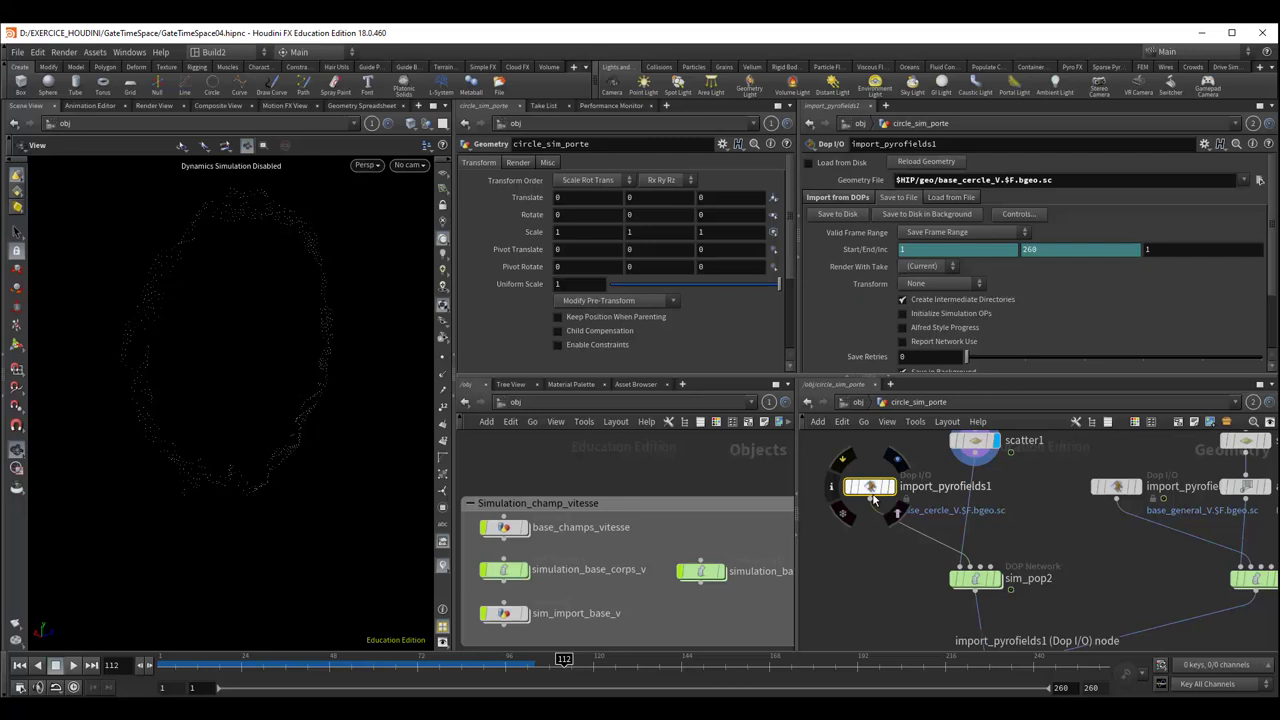
middle_drag(914, 577, 854, 485)
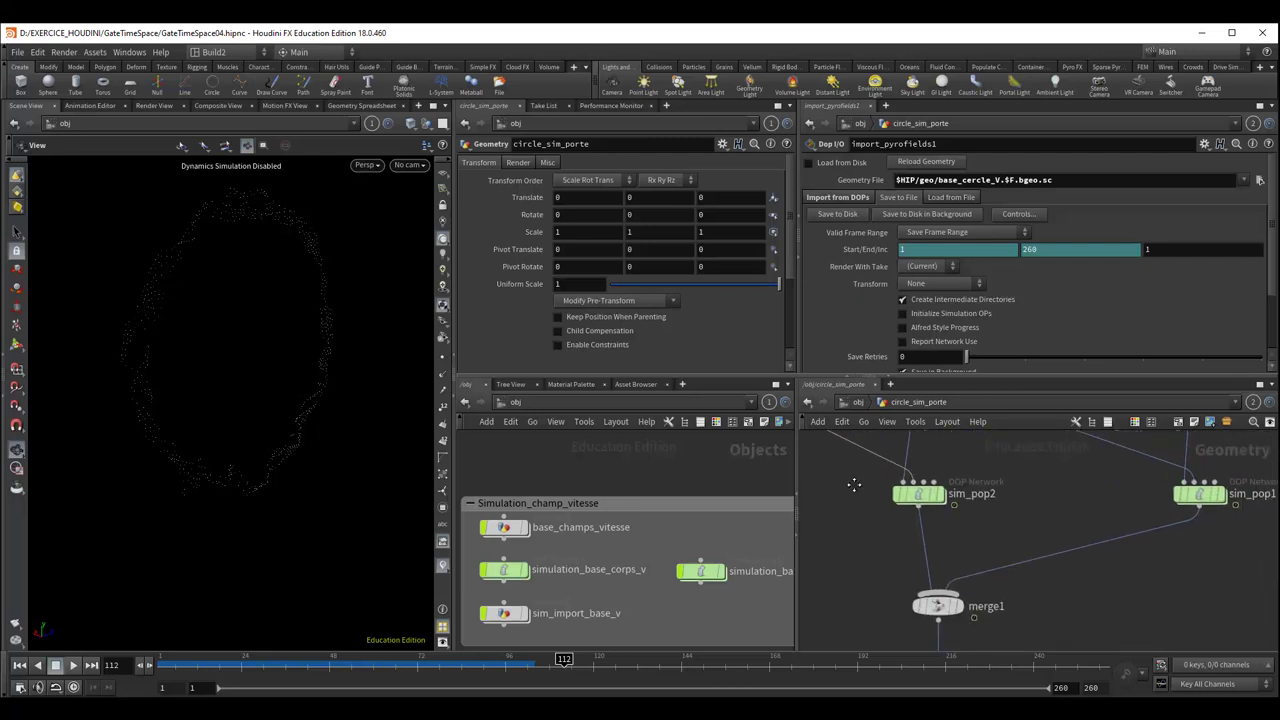
click(922, 487)
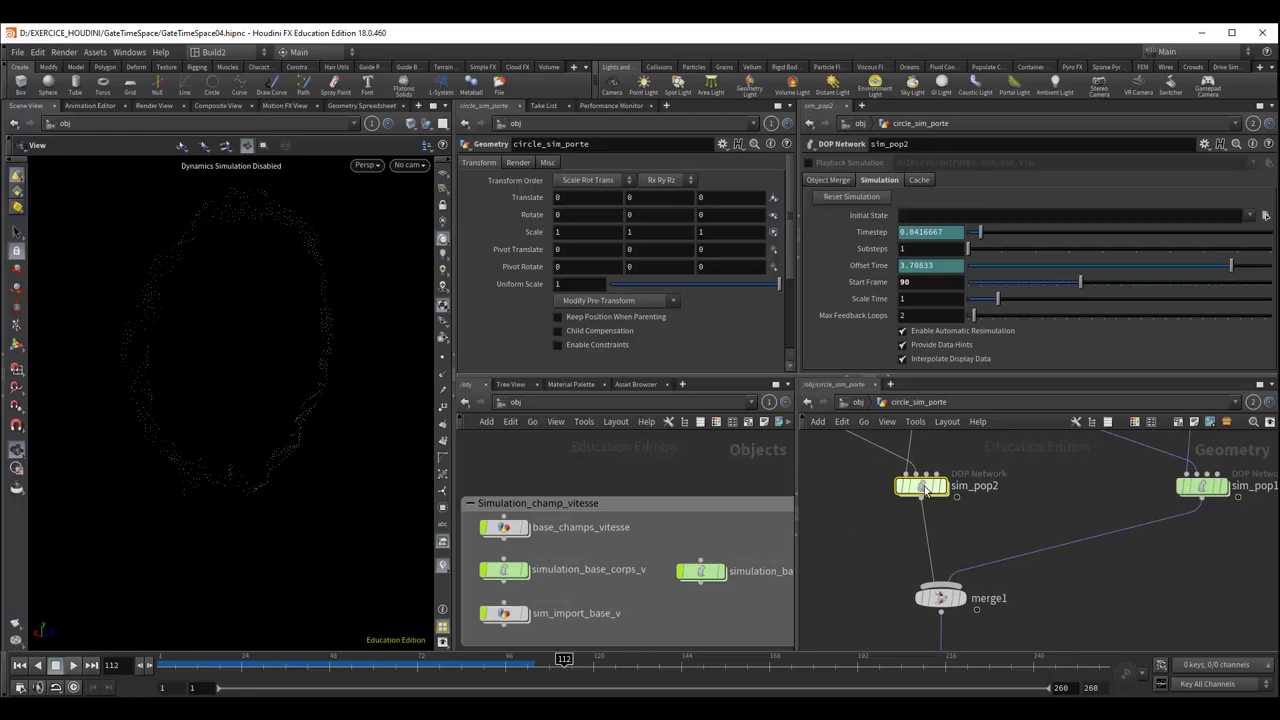
double_click(924, 487)
scroll(901, 530, up, 2)
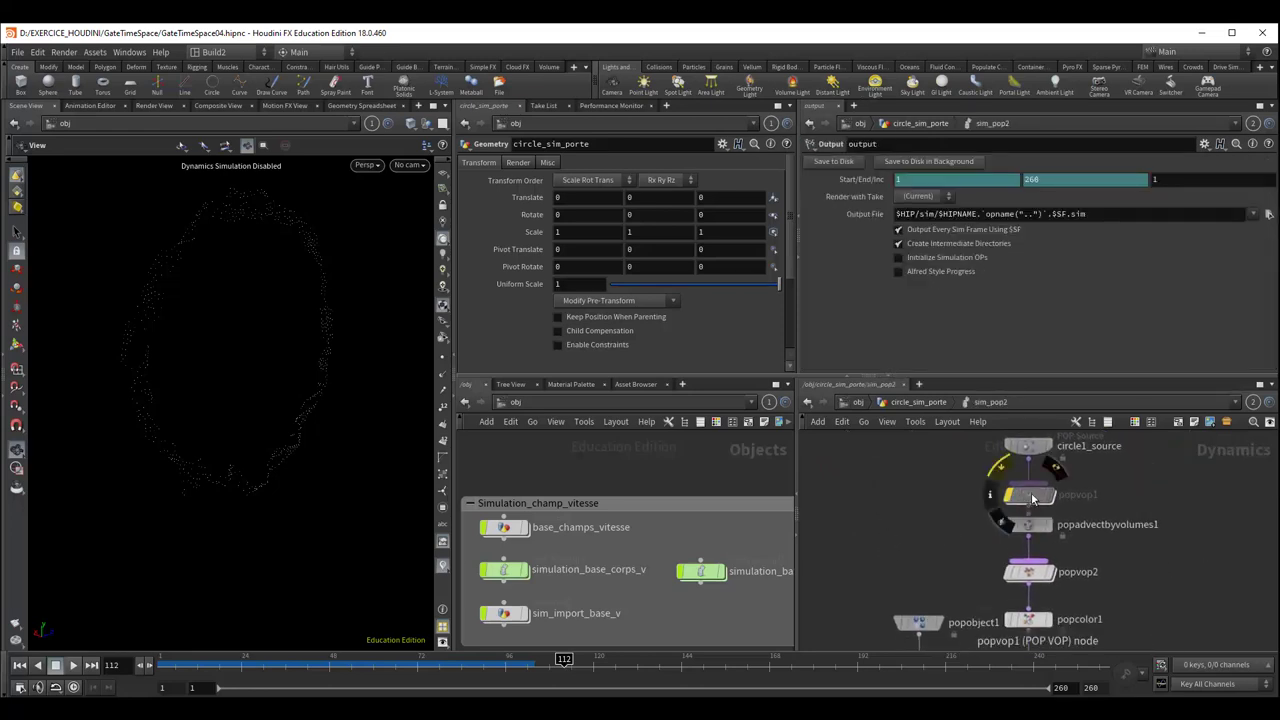
click(1030, 447)
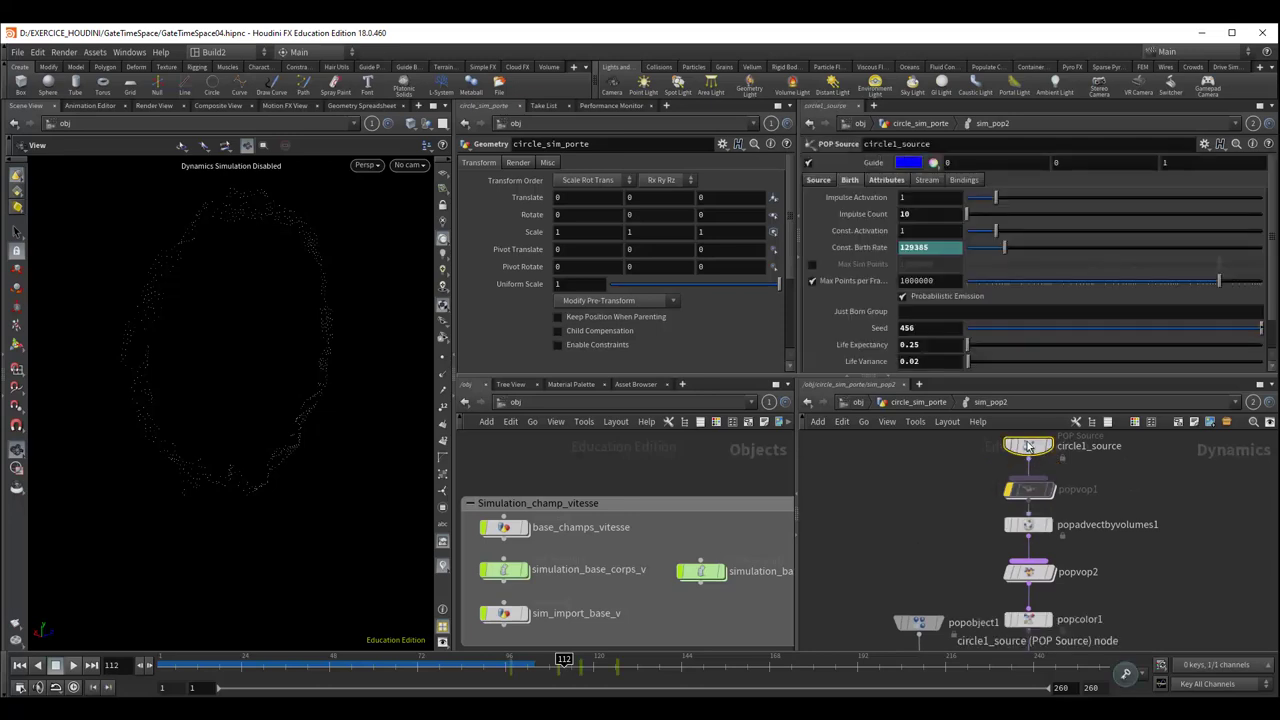
click(819, 180)
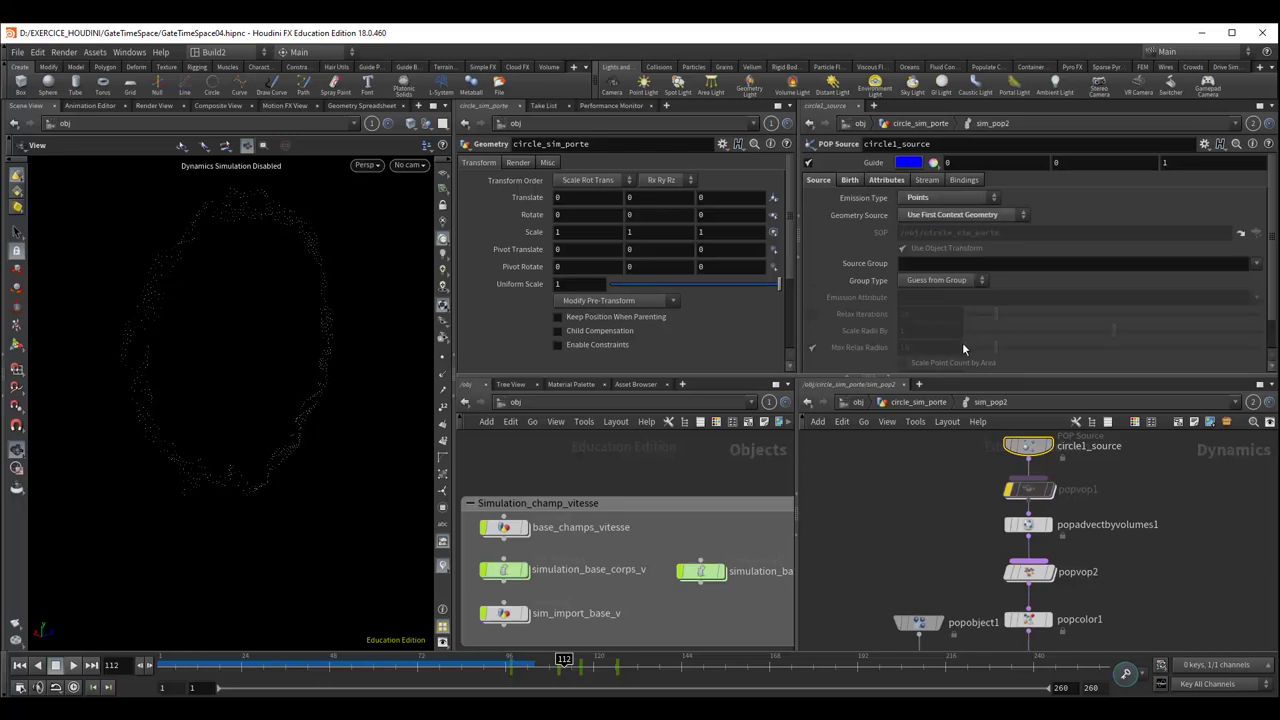
scroll(962, 342, down, 1)
scroll(958, 355, up, 1)
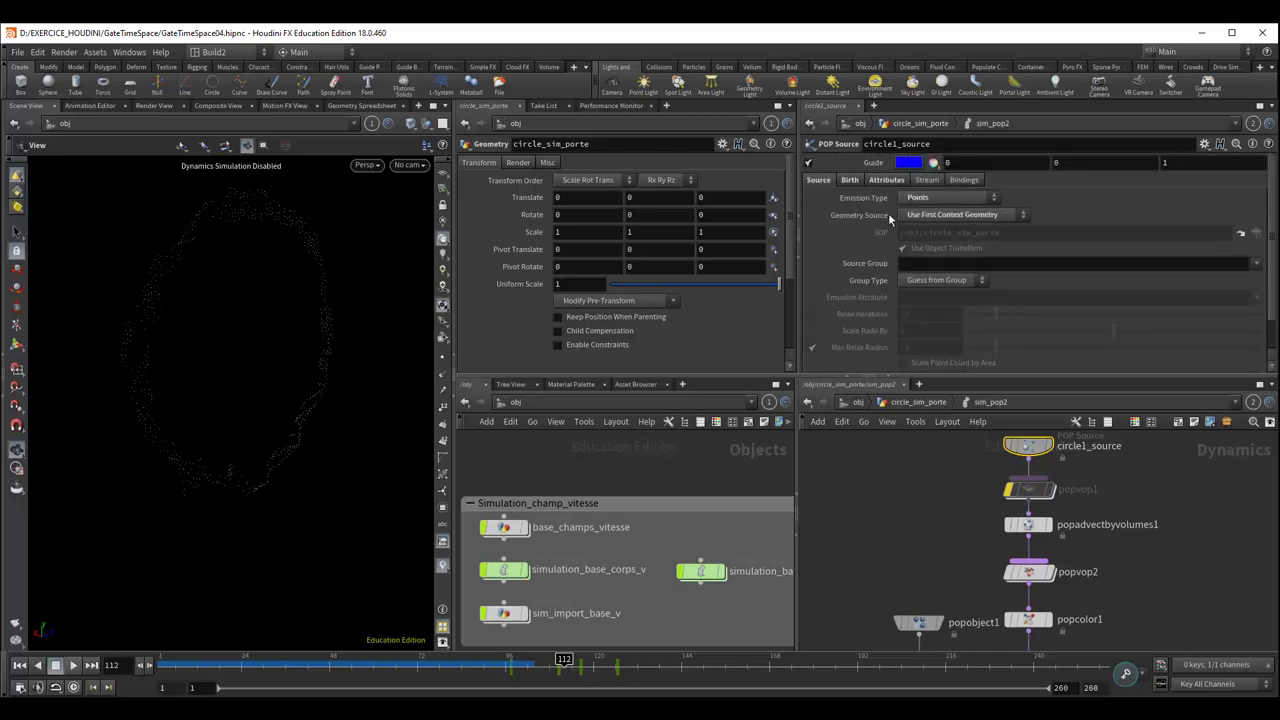
click(849, 180)
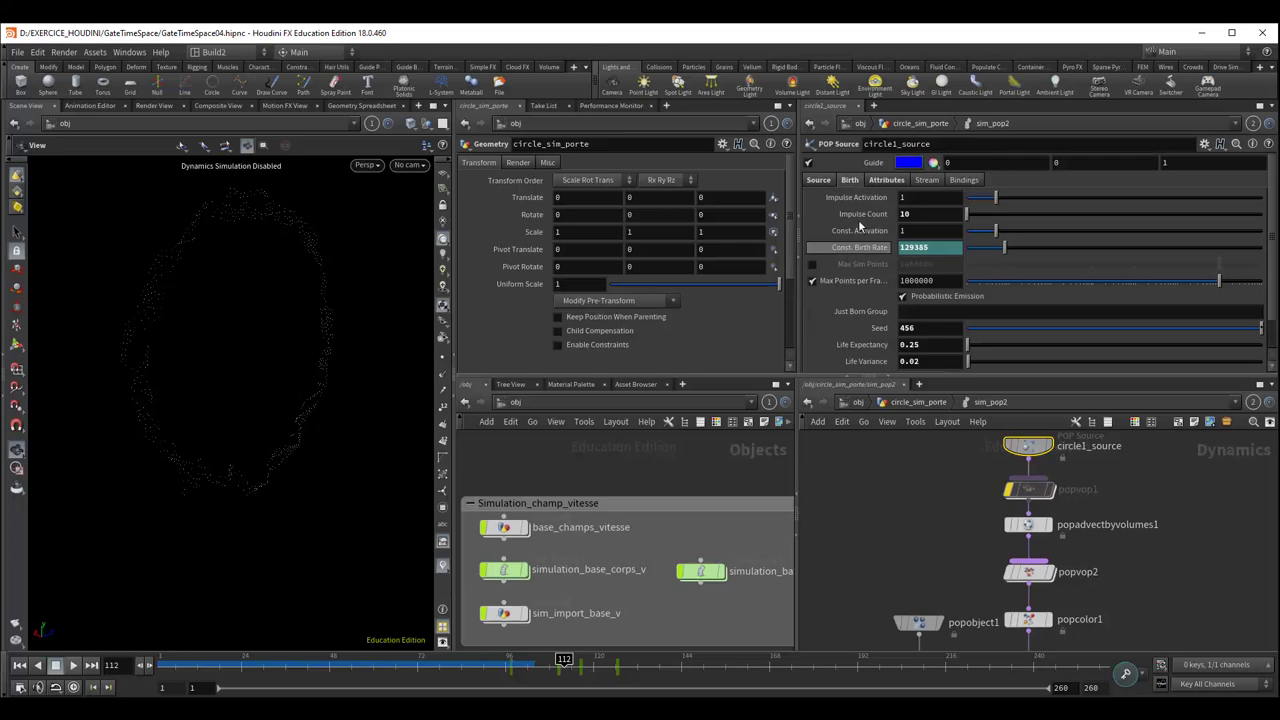
click(829, 181)
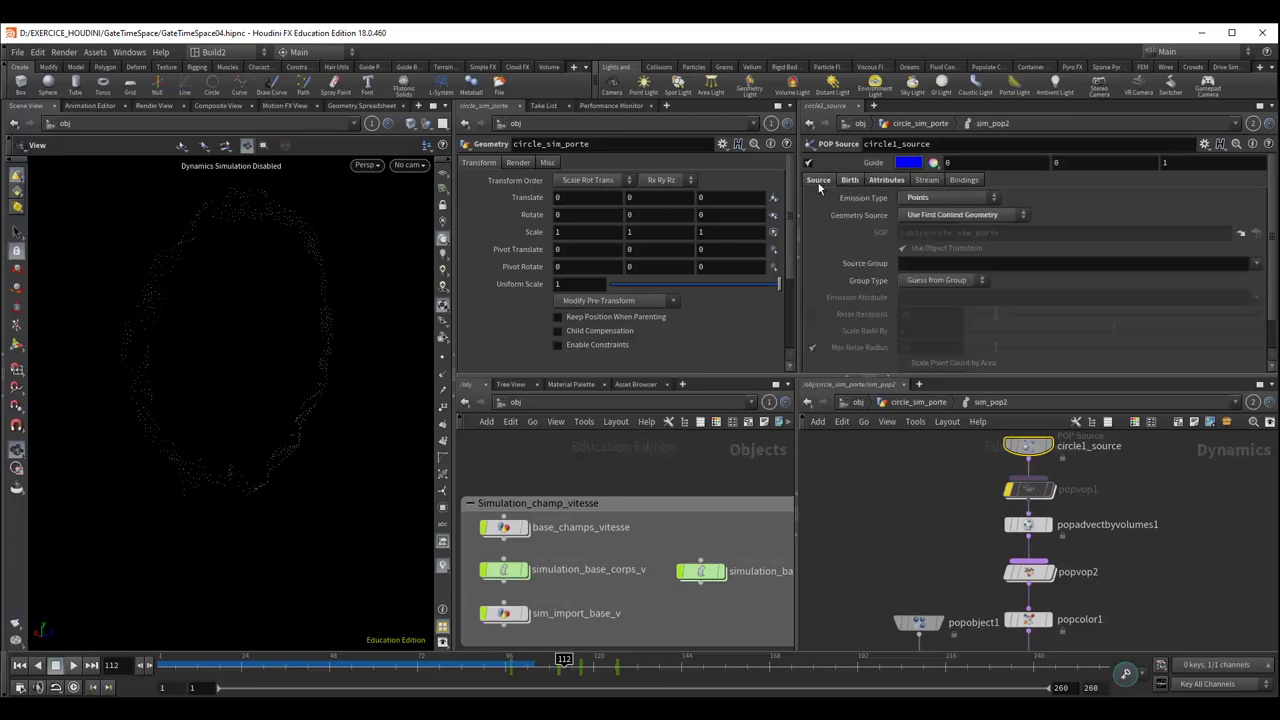
click(921, 199)
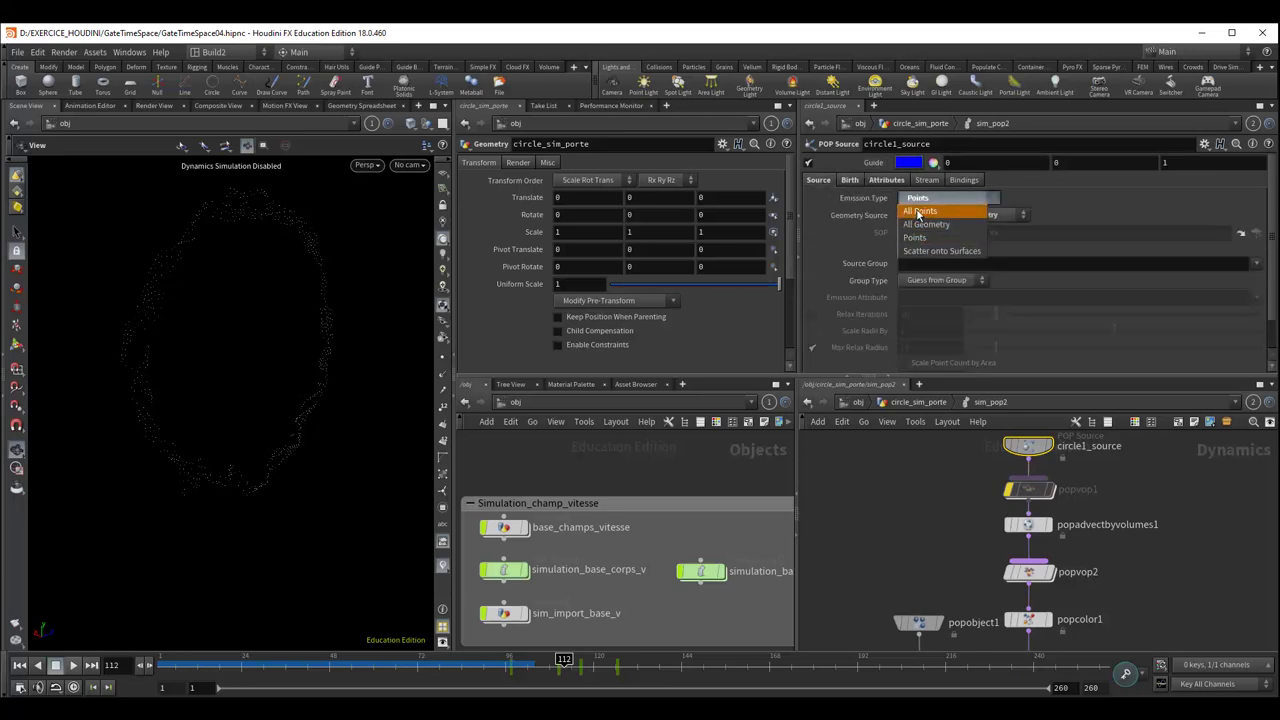
click(916, 238)
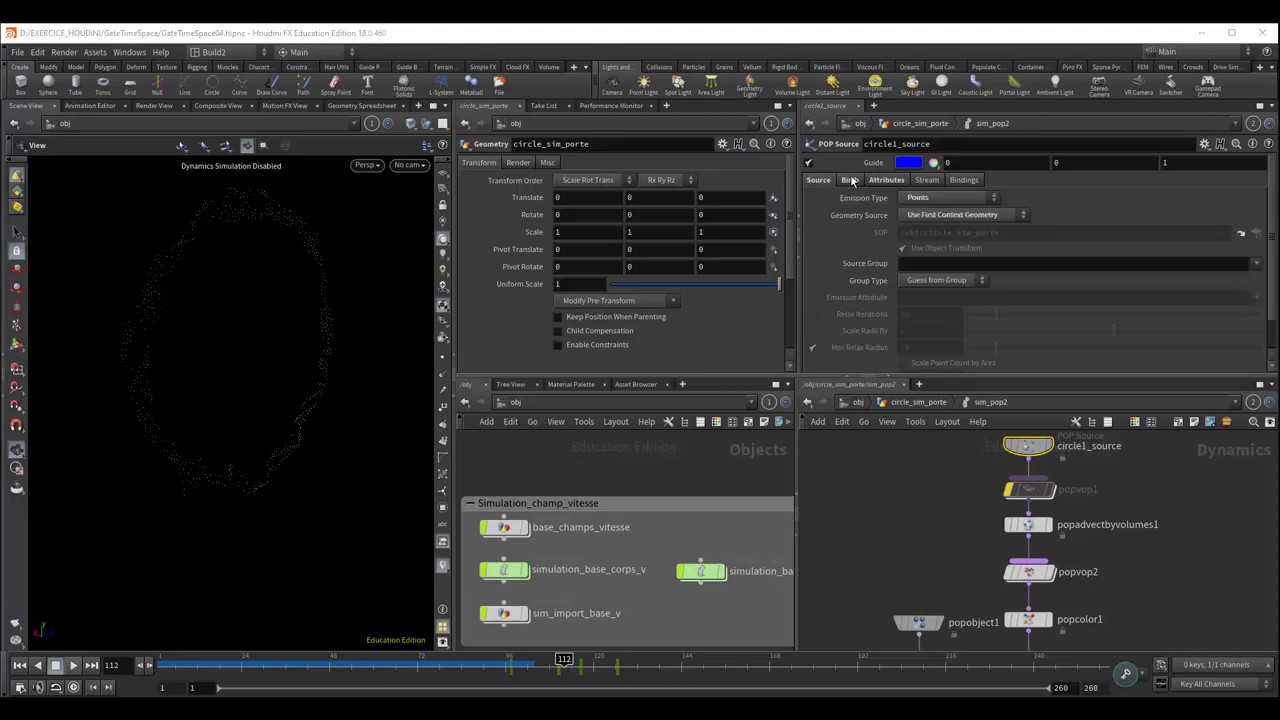
click(849, 180)
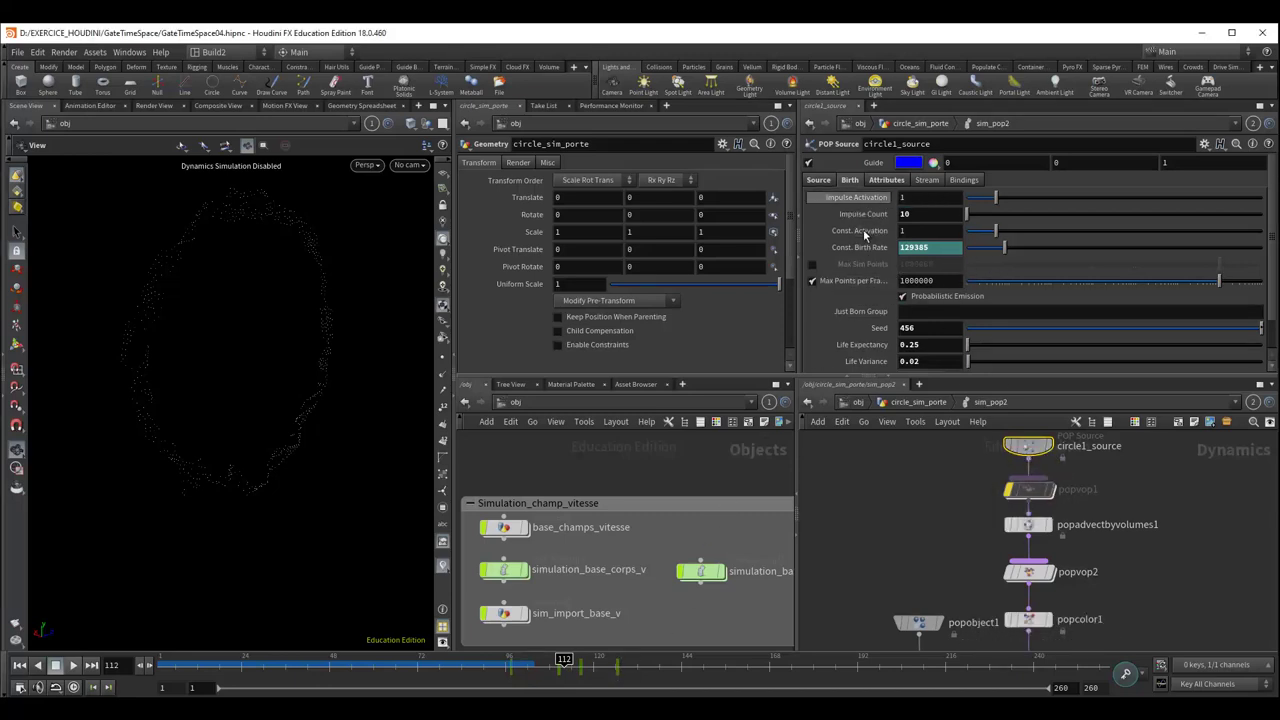
middle_drag(952, 506, 930, 491)
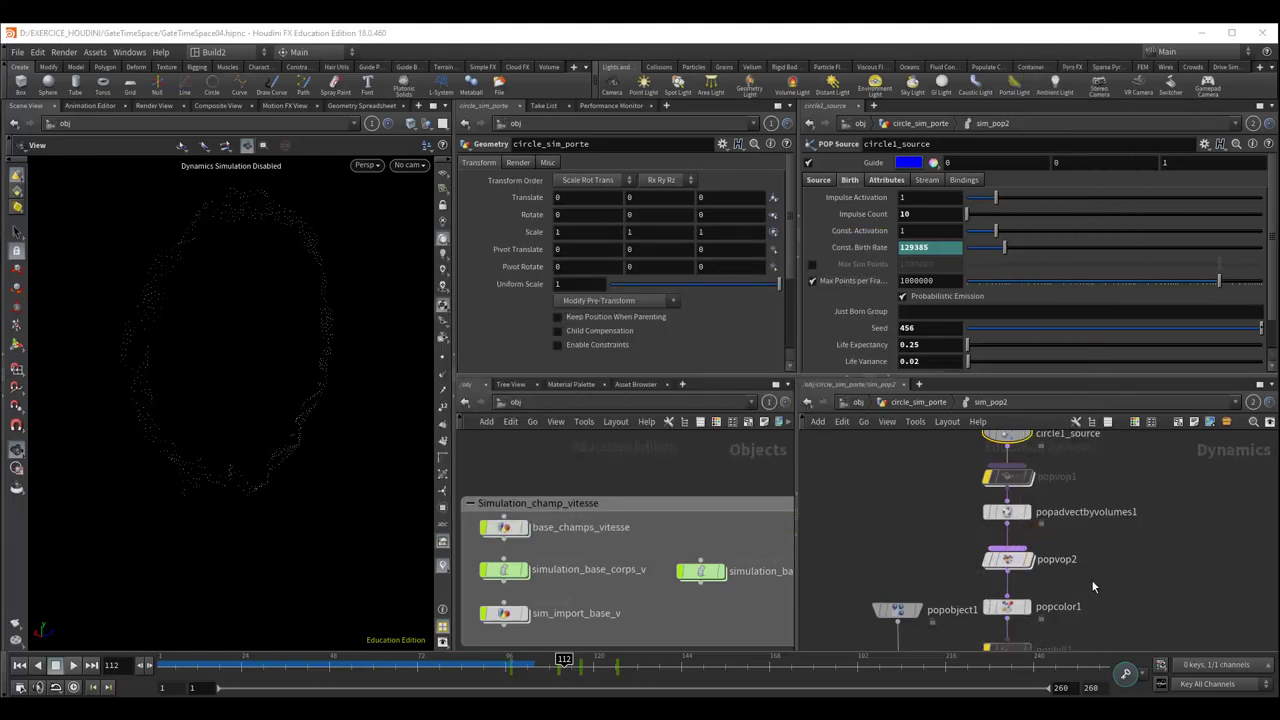
Open popadvectbyvolumes1 (field vel, velocity scale 1.2) and keep its Advection Method at Trace RK4
middle_drag(1101, 554, 1083, 539)
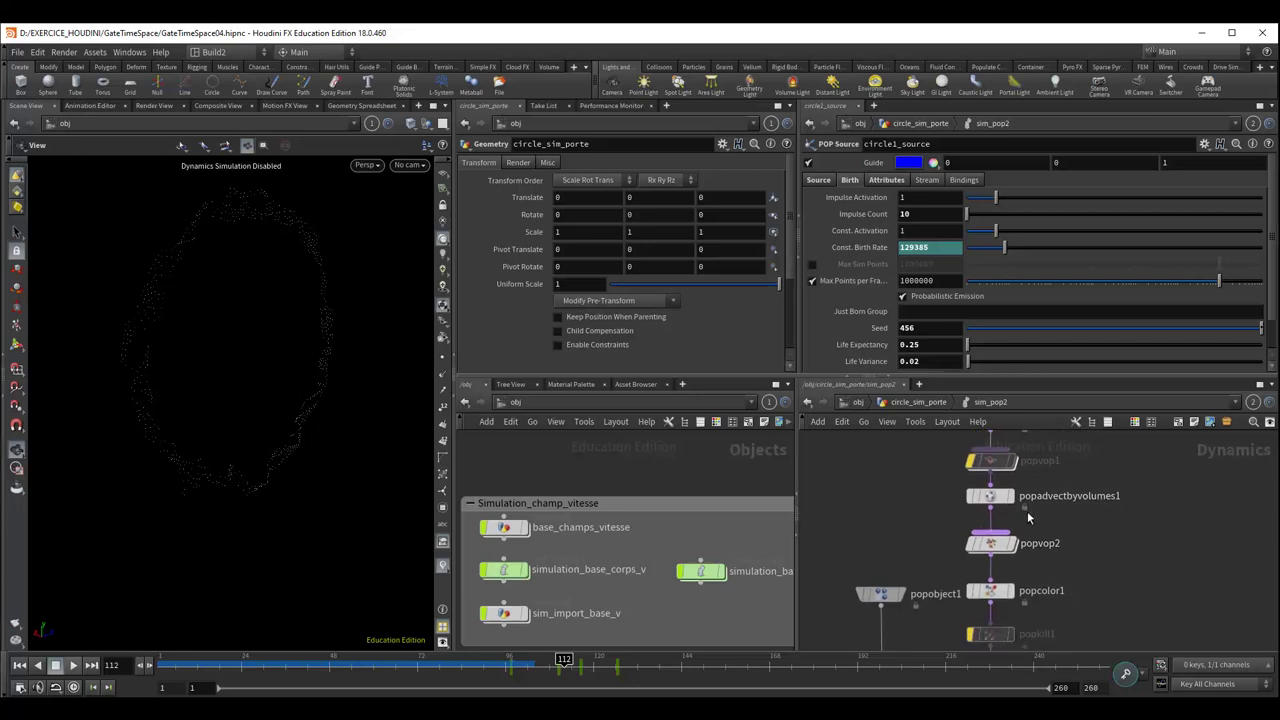
click(993, 500)
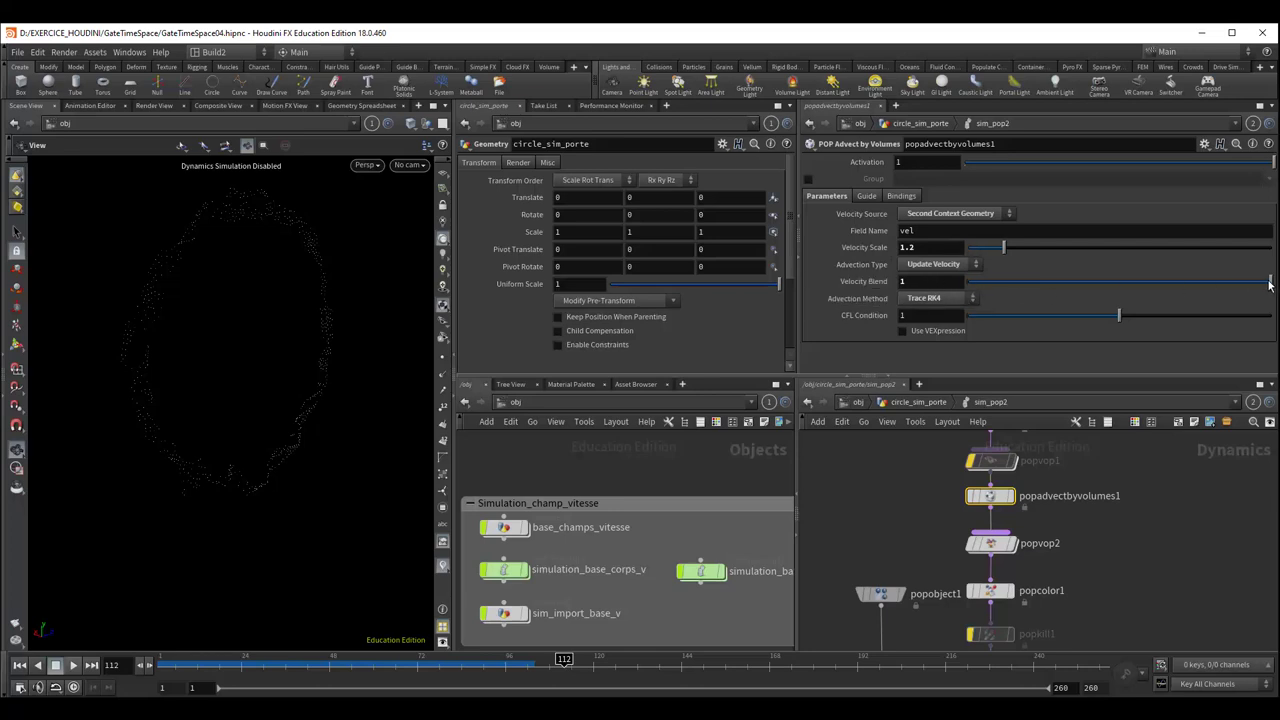
click(916, 299)
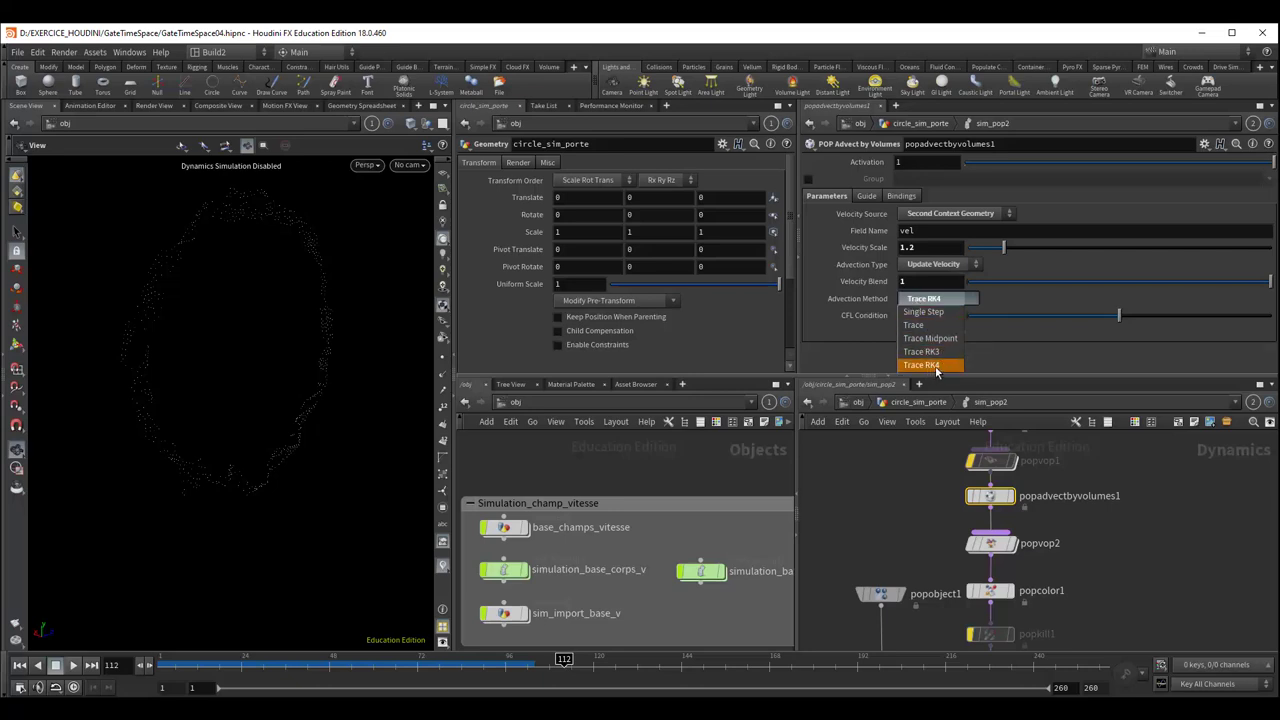
click(937, 366)
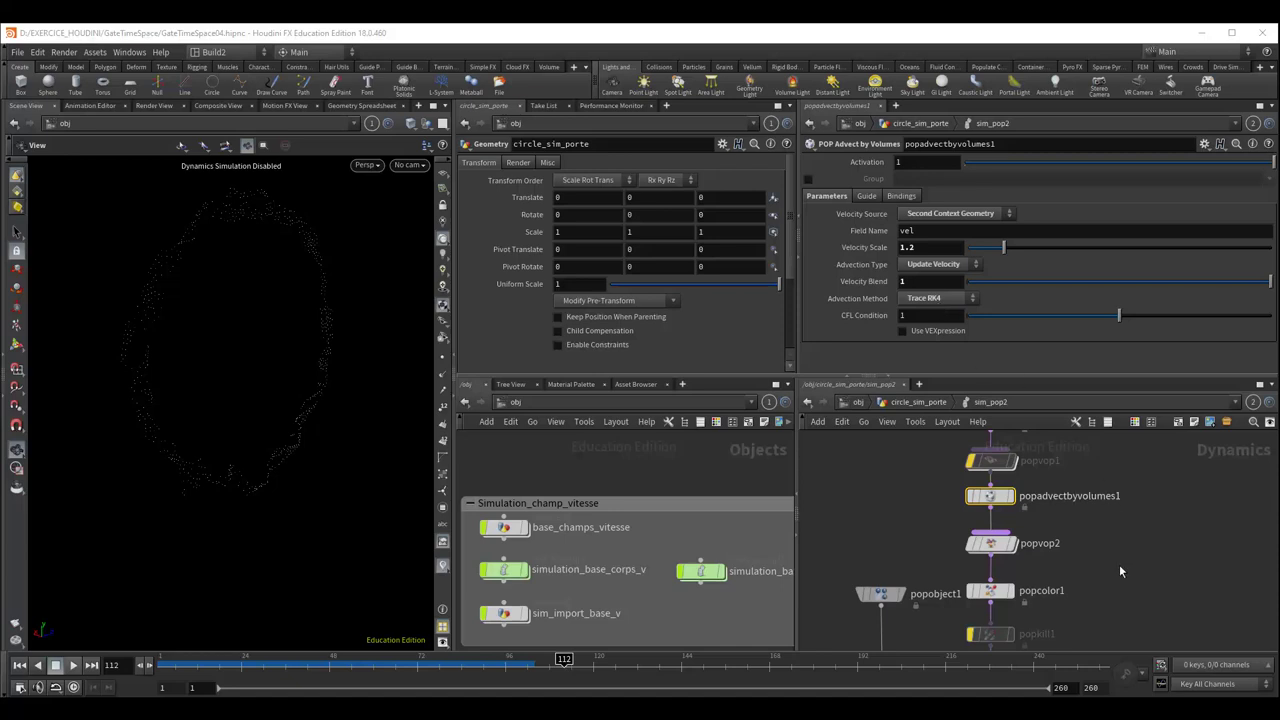
middle_drag(1119, 564, 1118, 528)
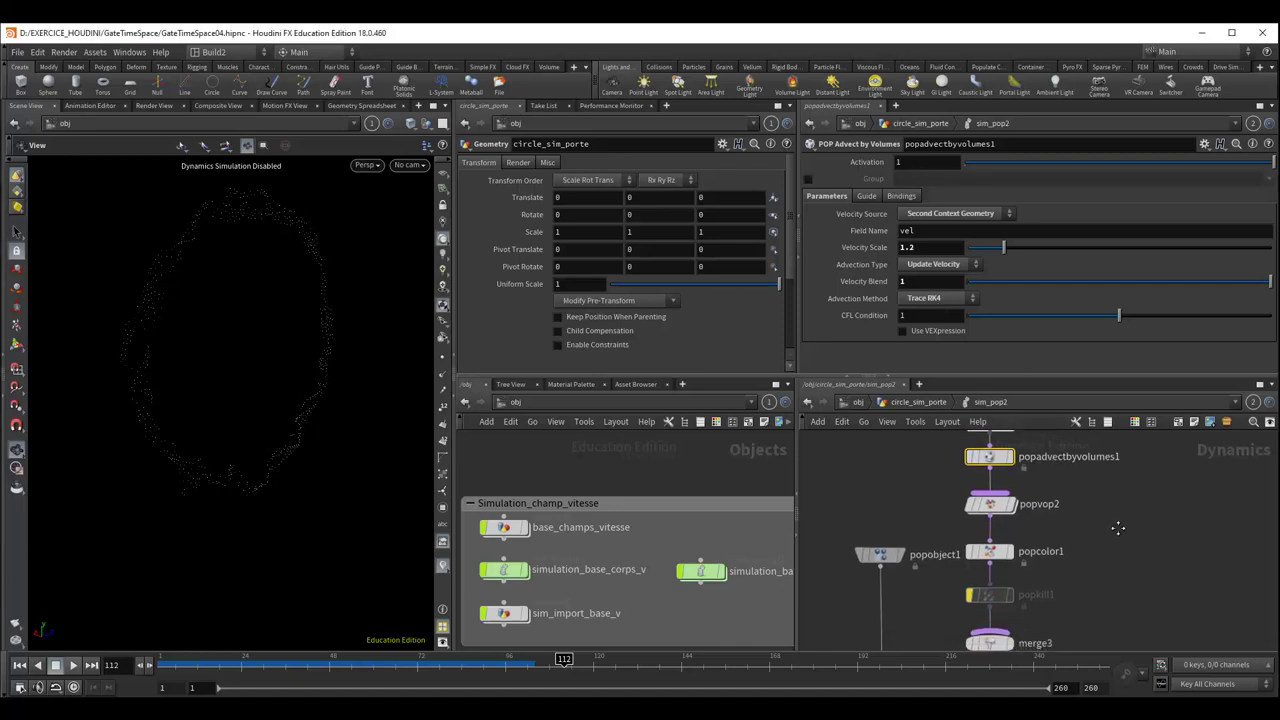
Dive into popvop2 and inspect const1's float default of 3 feeding multiply1
click(990, 507)
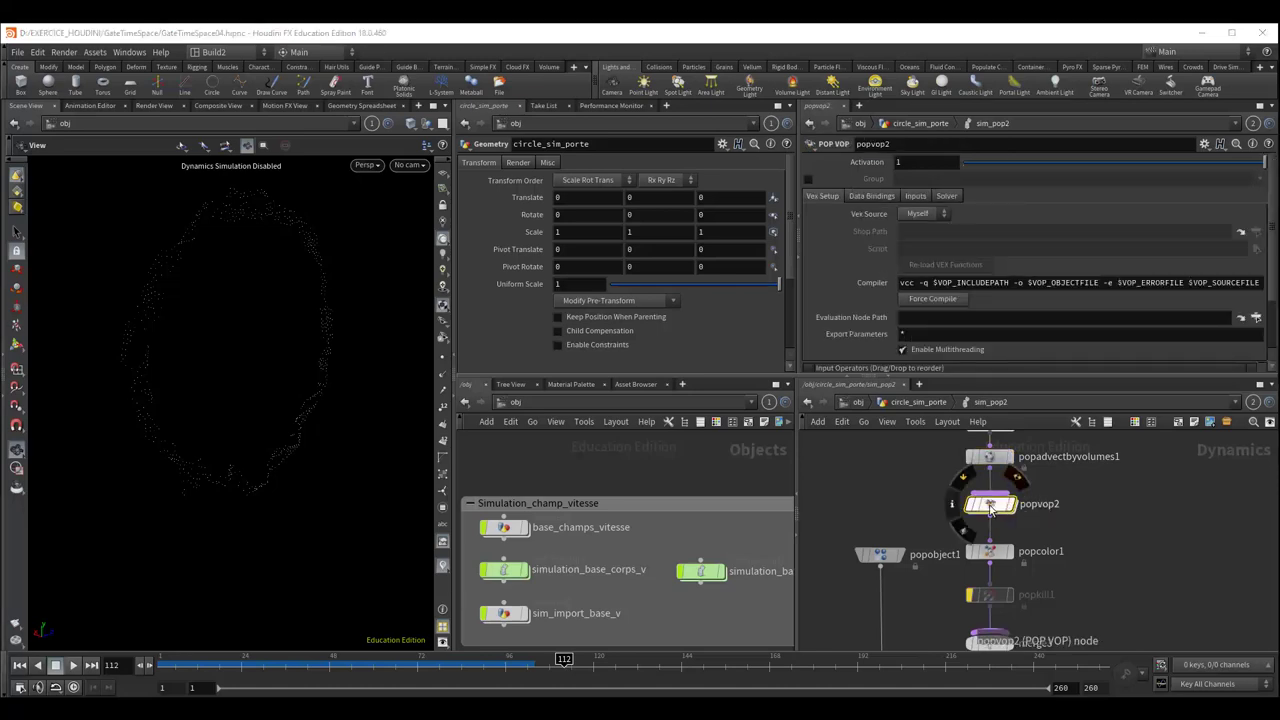
double_click(990, 507)
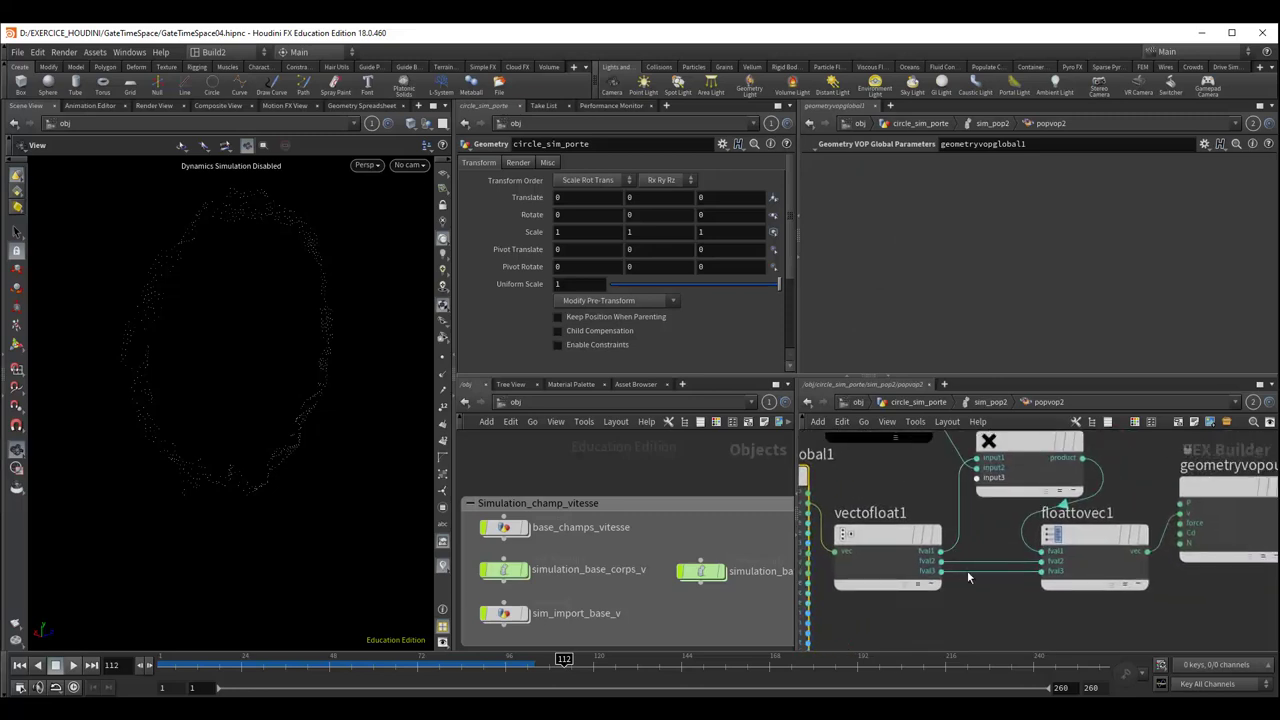
middle_drag(920, 475, 964, 515)
click(936, 456)
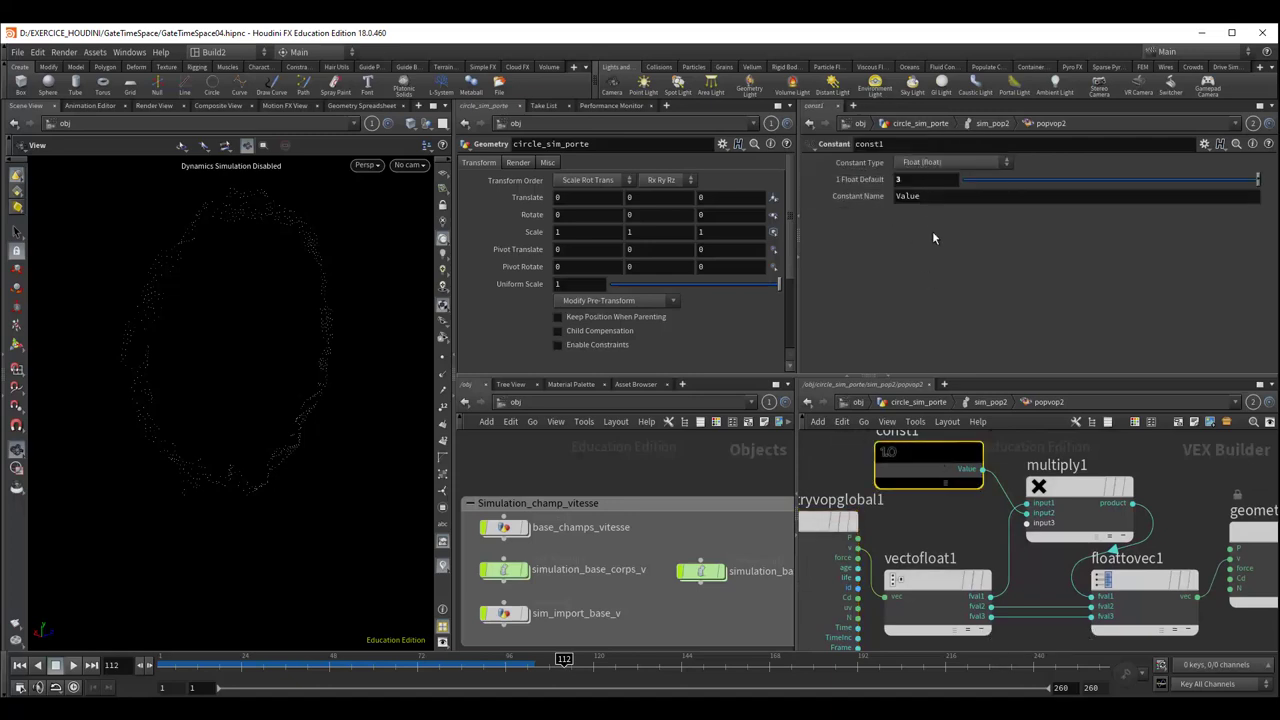
click(921, 185)
scroll(952, 545, down, 3)
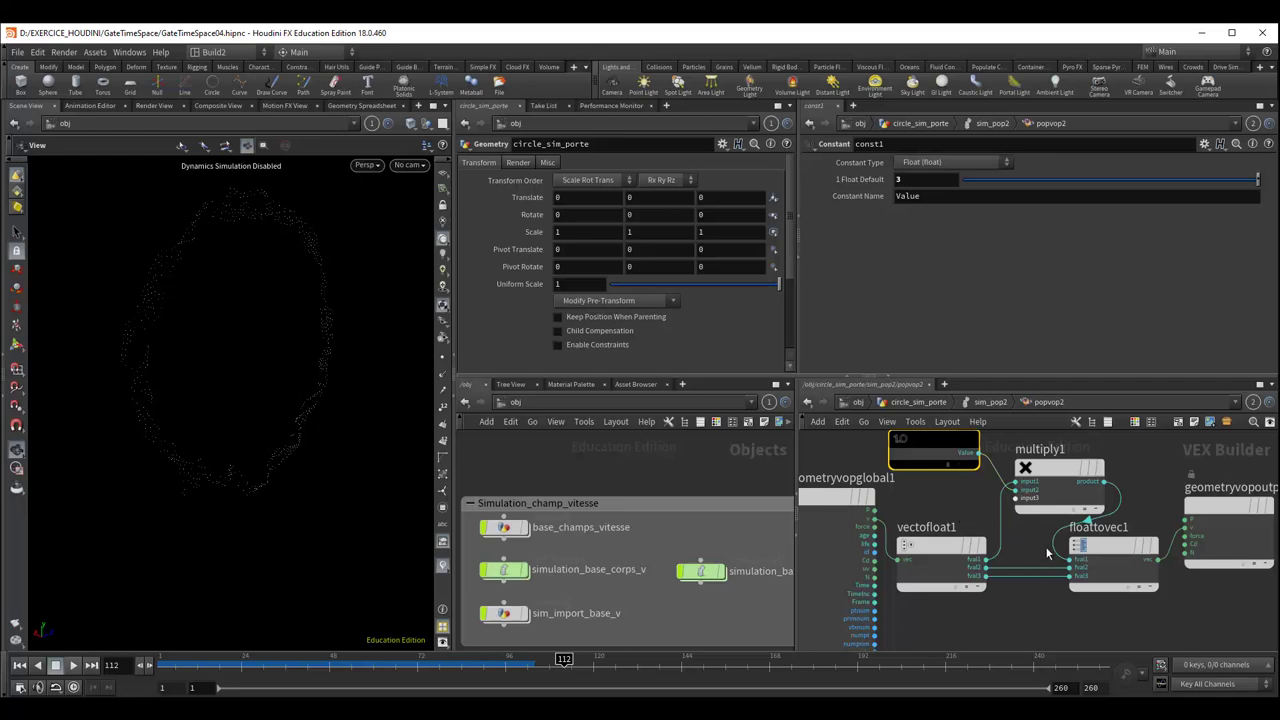
drag(1068, 476, 1068, 468)
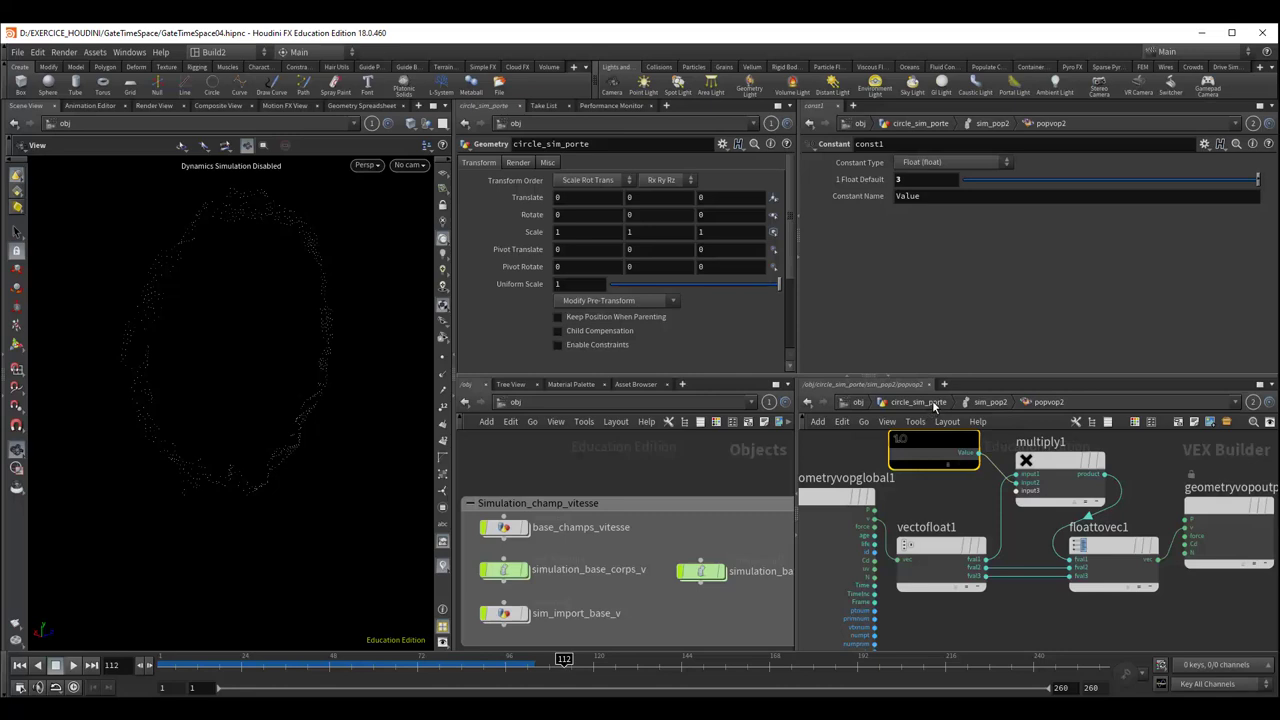
click(990, 402)
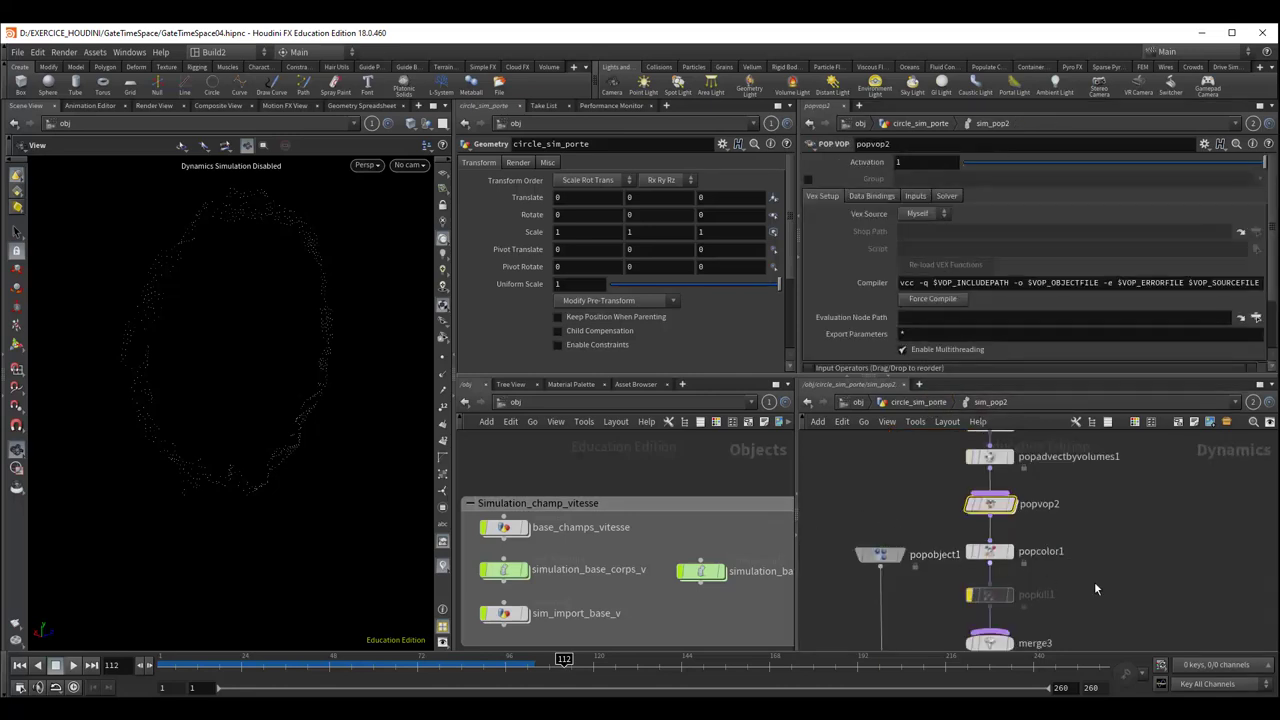
middle_drag(1107, 591, 1112, 552)
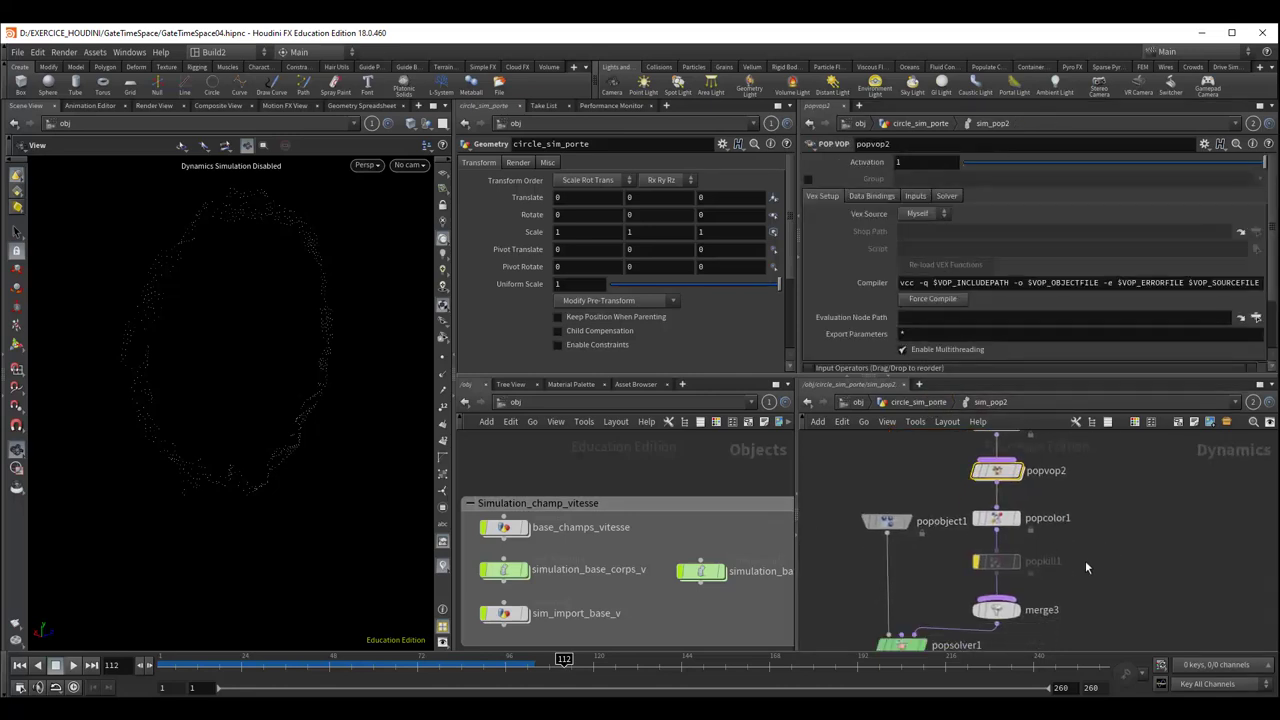
mouse_move(990, 551)
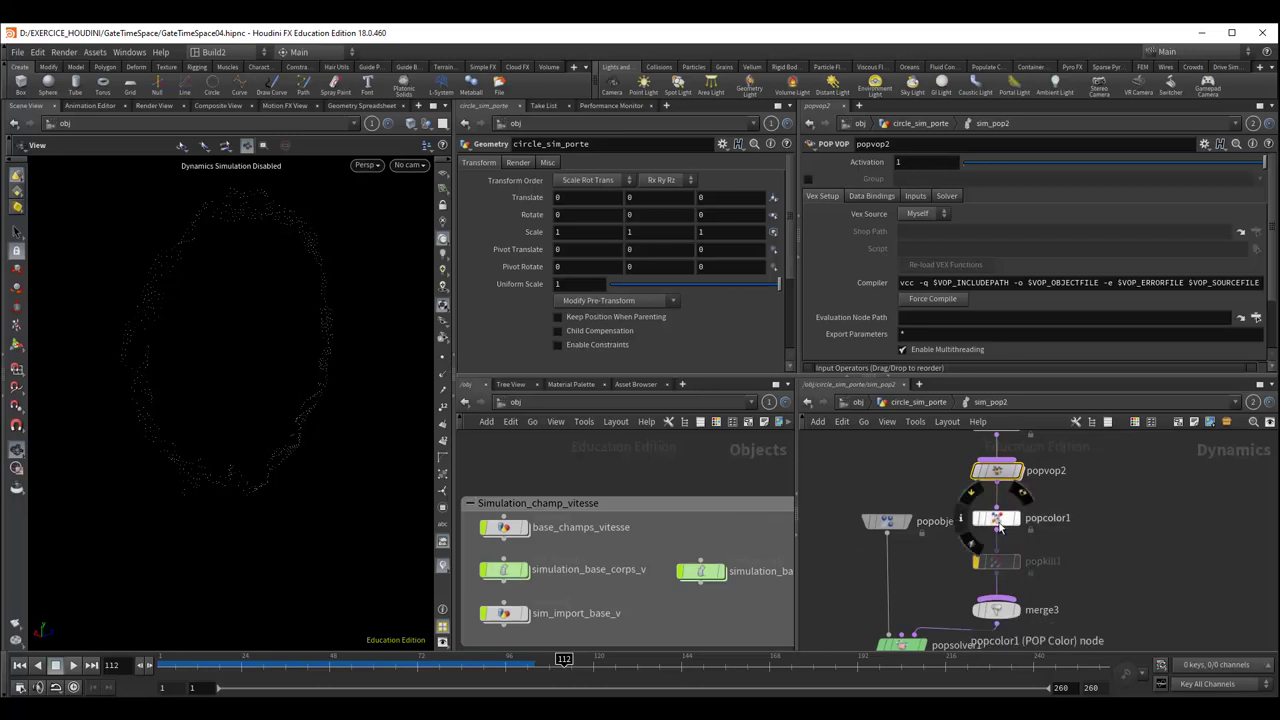
click(1000, 527)
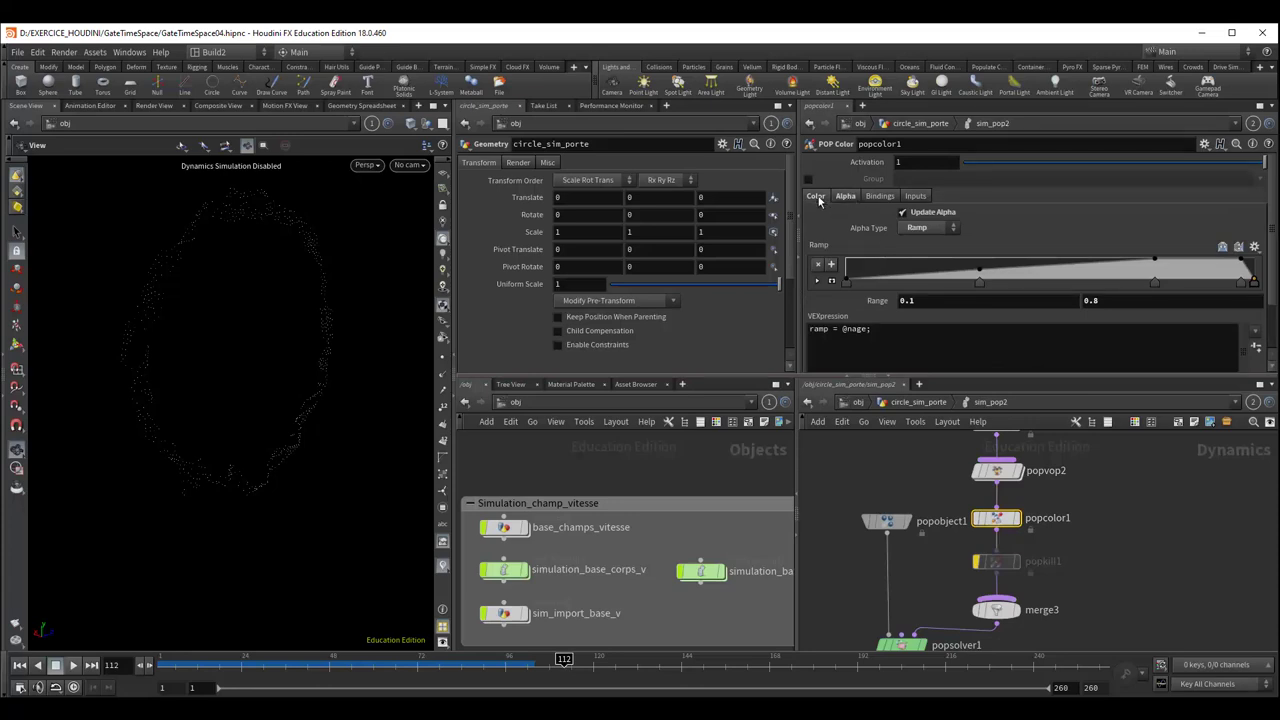
click(816, 196)
click(845, 196)
middle_drag(1098, 586, 1116, 500)
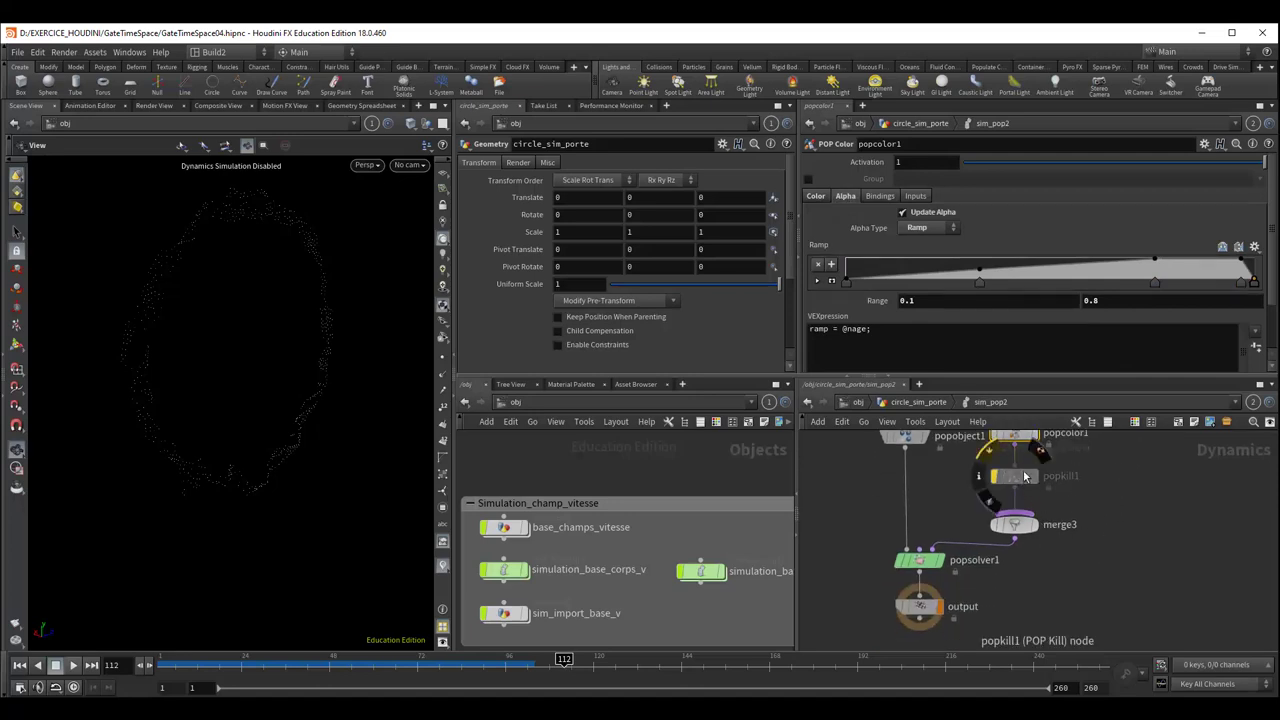
scroll(1089, 538, up, 5)
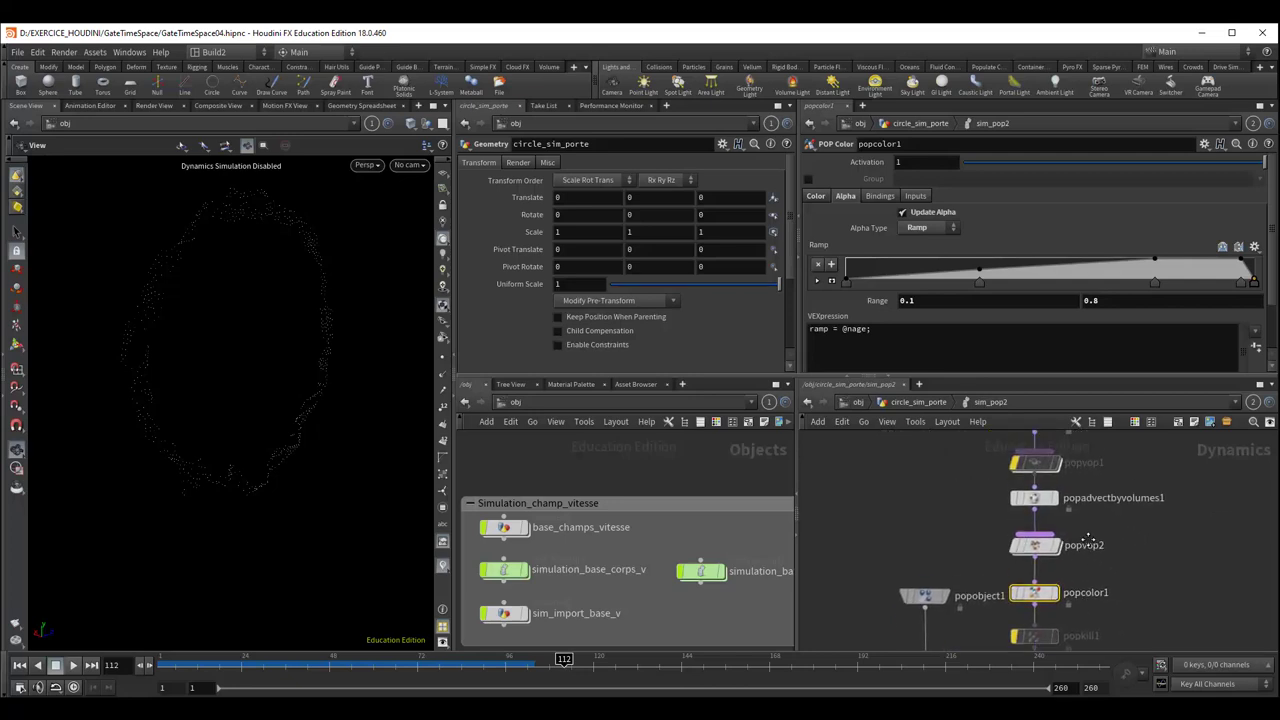
scroll(1089, 540, up, 2)
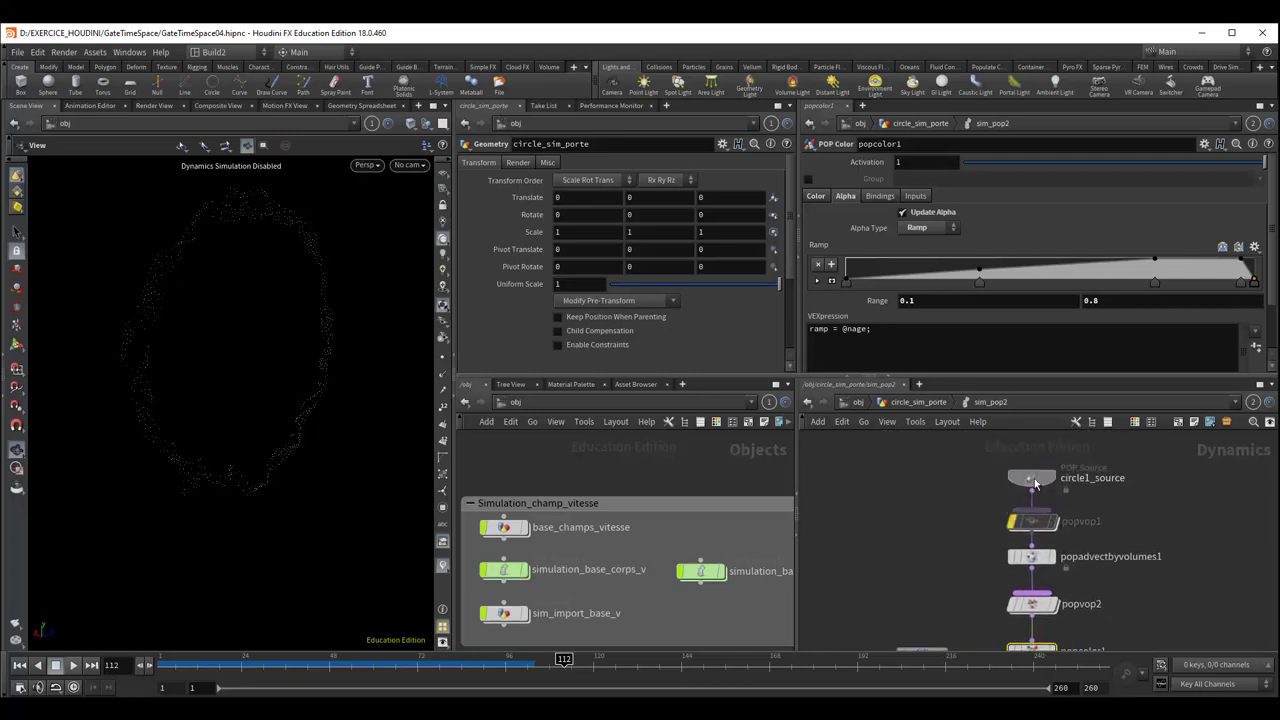
Check circle1_source and popobject1, then popsolver1's substeps: time scale 1, substeps 1, CFL 1
click(1034, 481)
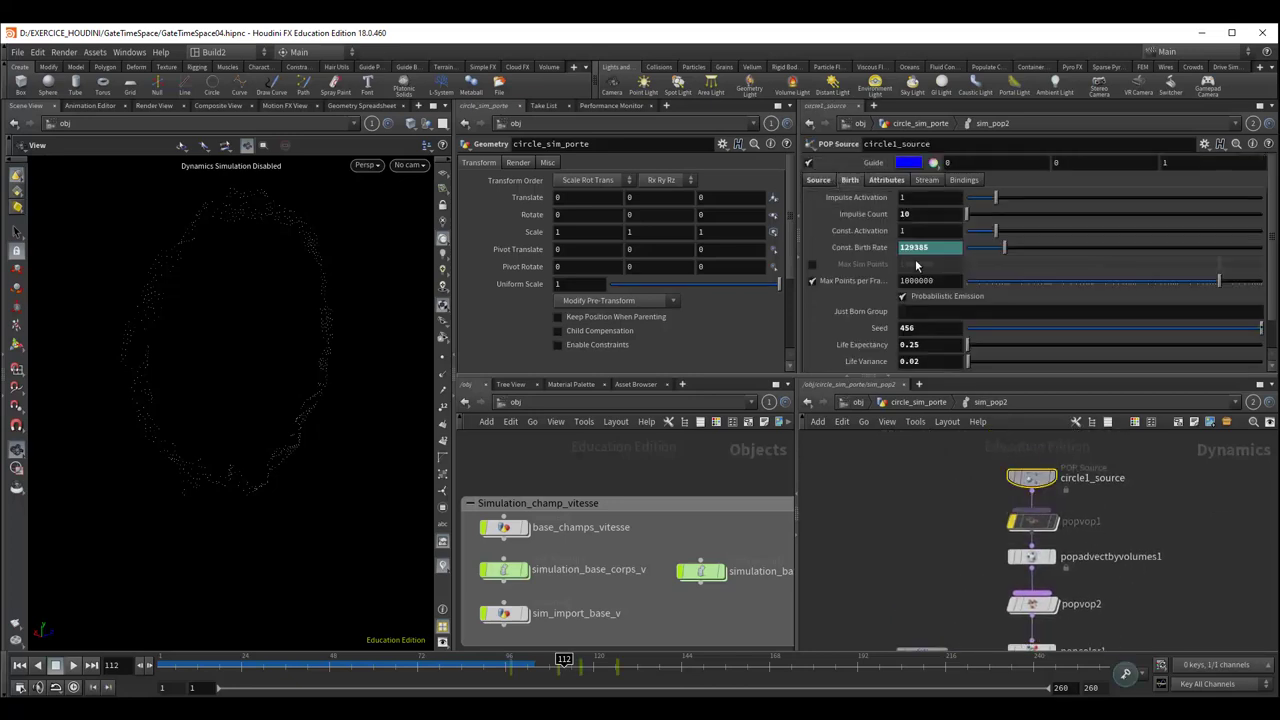
scroll(948, 299, down, 1)
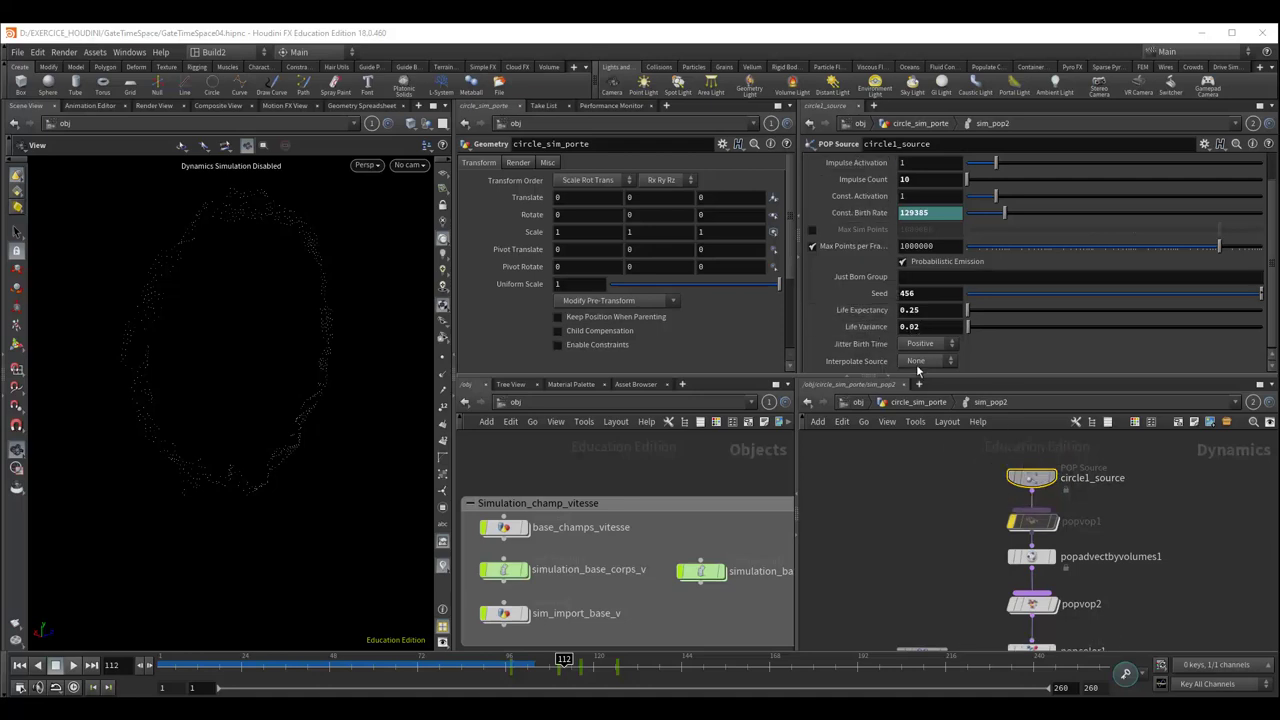
middle_drag(1136, 603, 1096, 488)
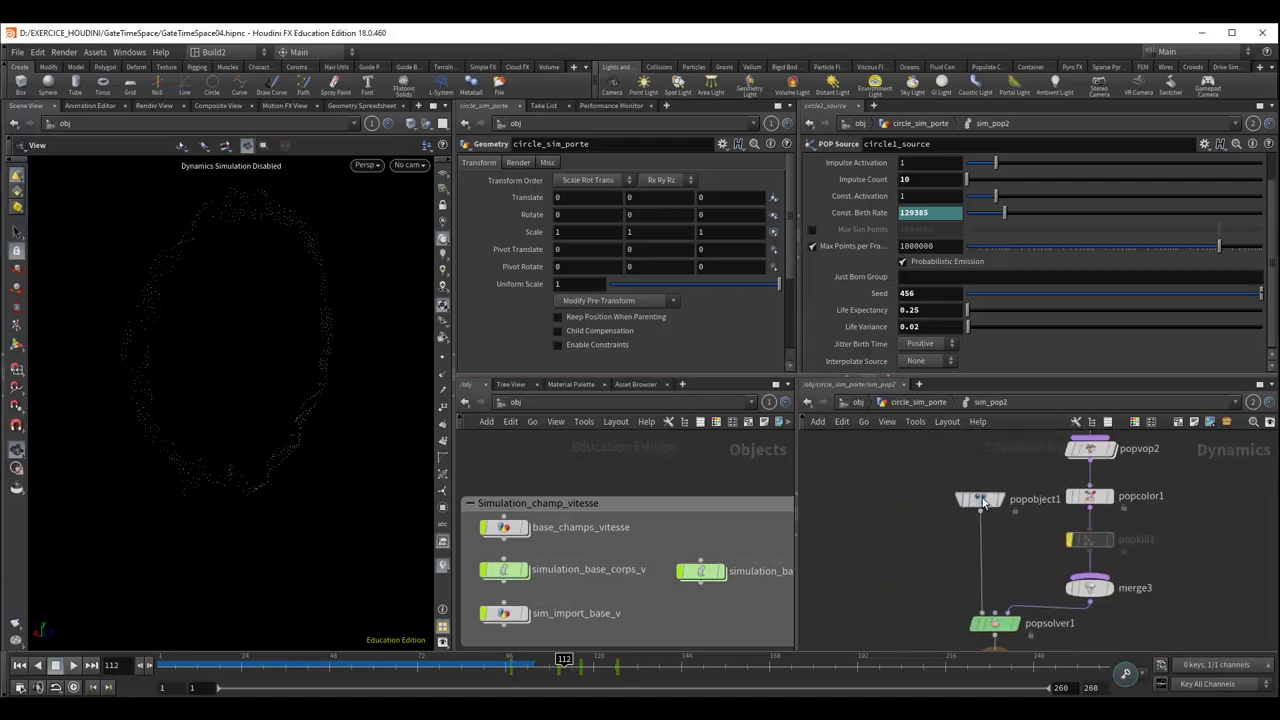
drag(980, 500, 933, 537)
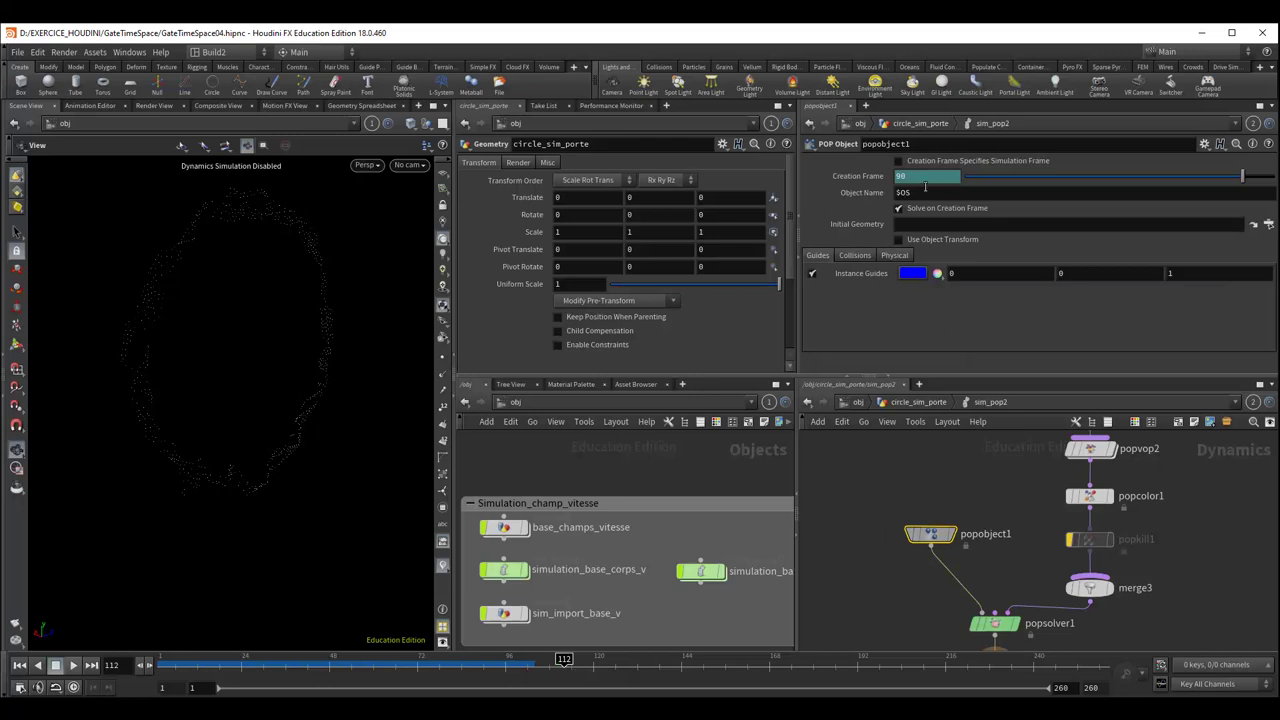
middle_drag(966, 522, 906, 419)
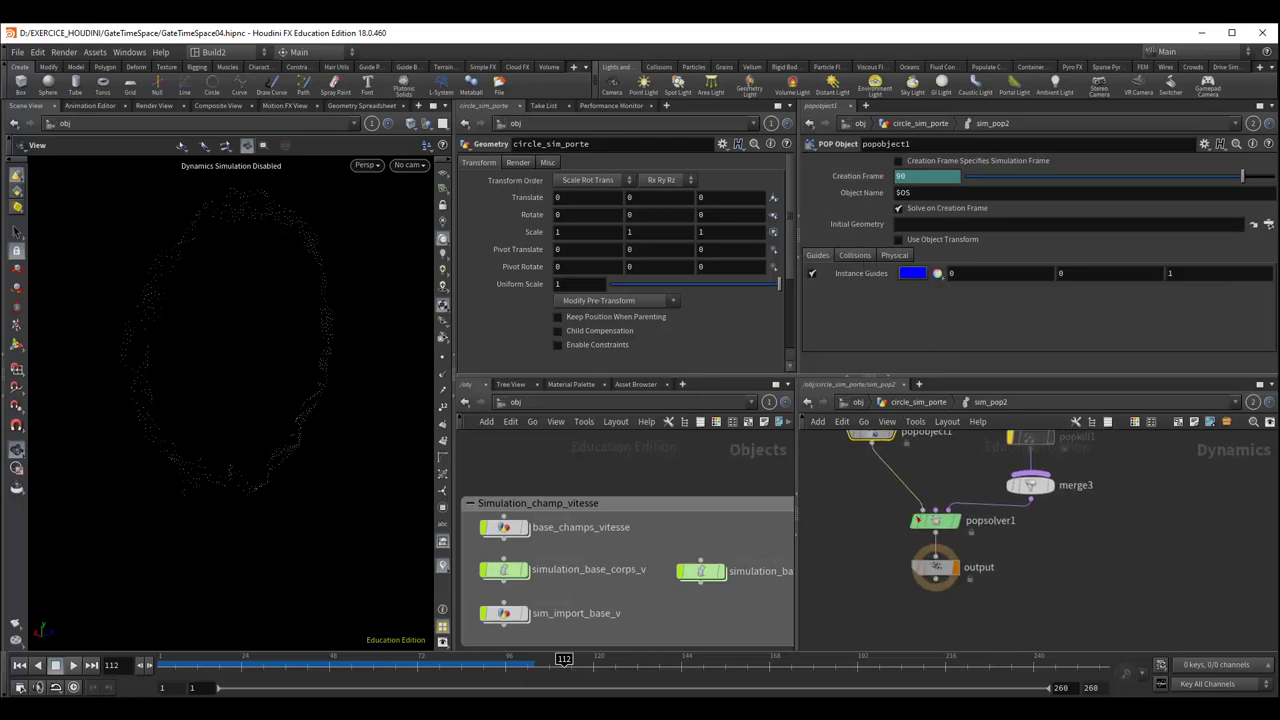
click(935, 520)
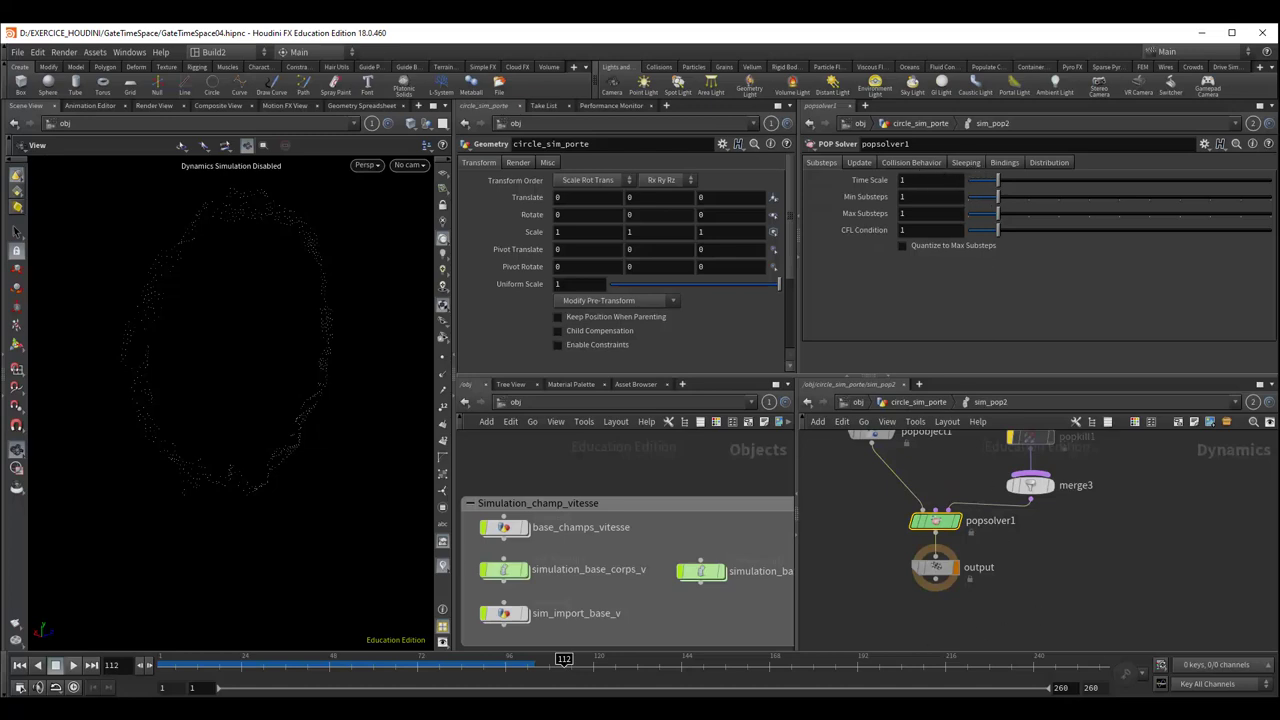
Return to the /obj level and go inside circle_sim_porte
click(883, 408)
click(858, 402)
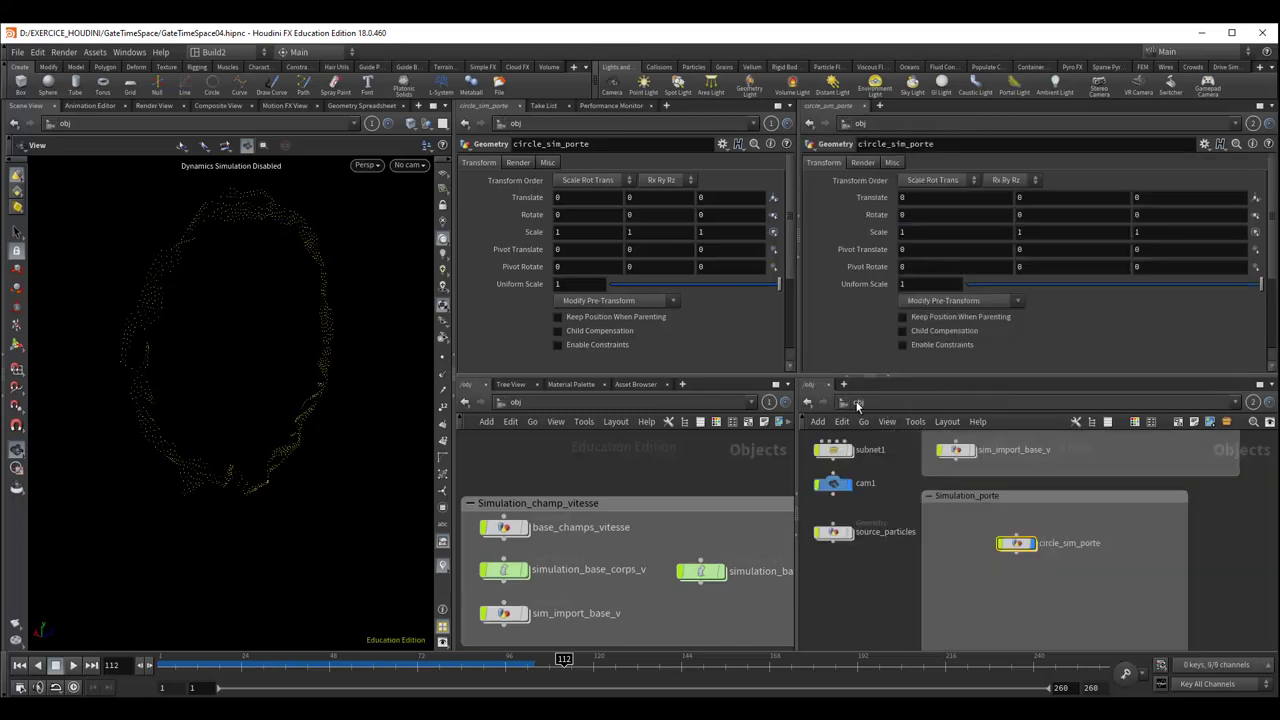
middle_drag(1036, 537, 1091, 619)
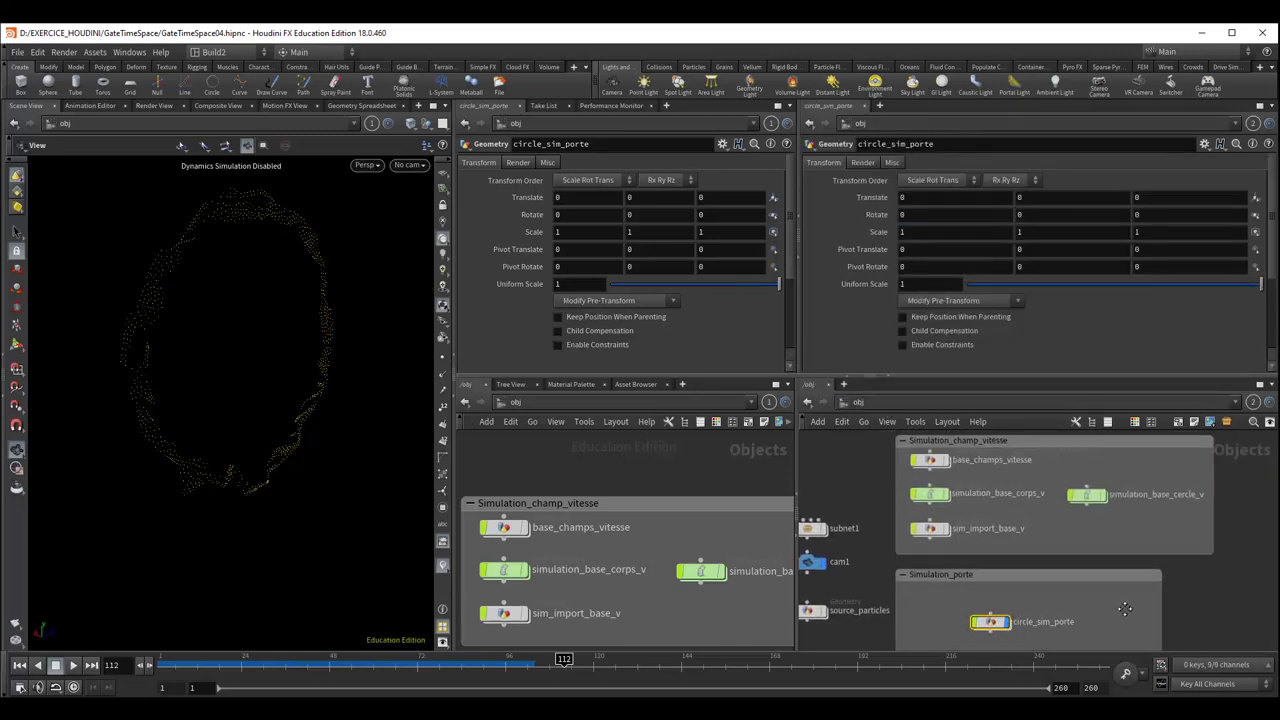
key(i)
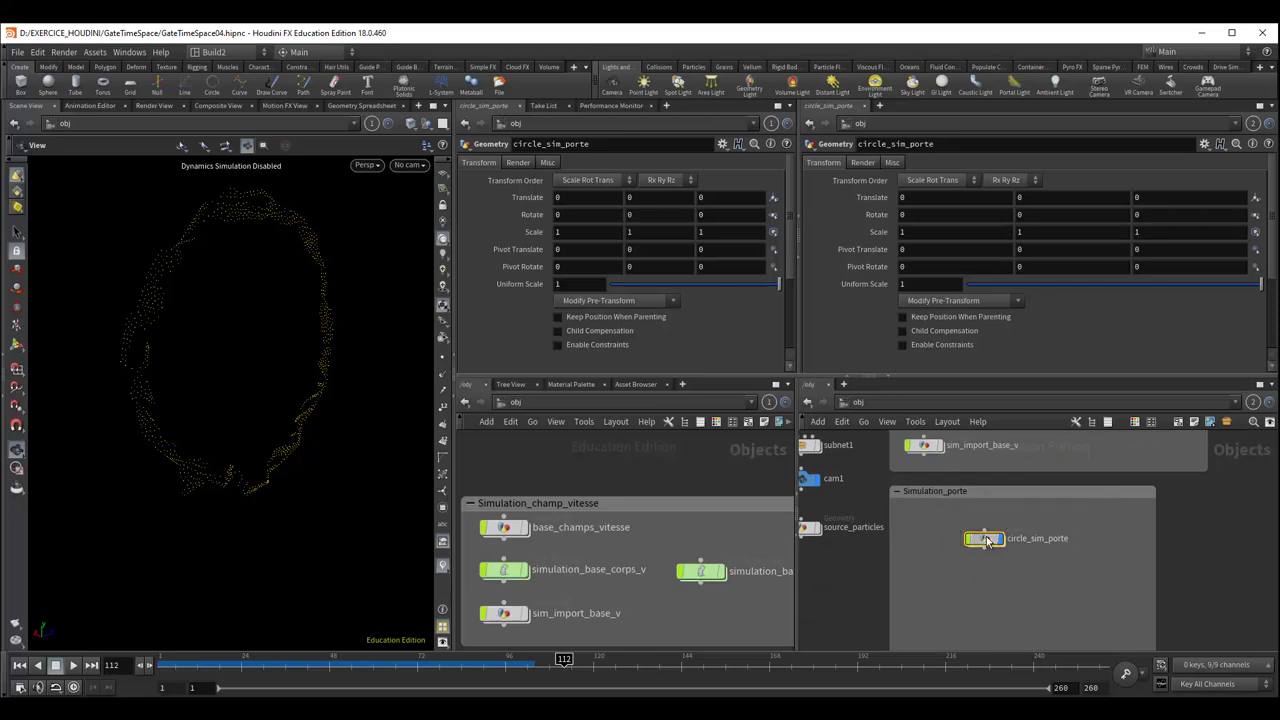
Play the simulation from frame 1, then rewind and play it again
click(19, 665)
click(71, 665)
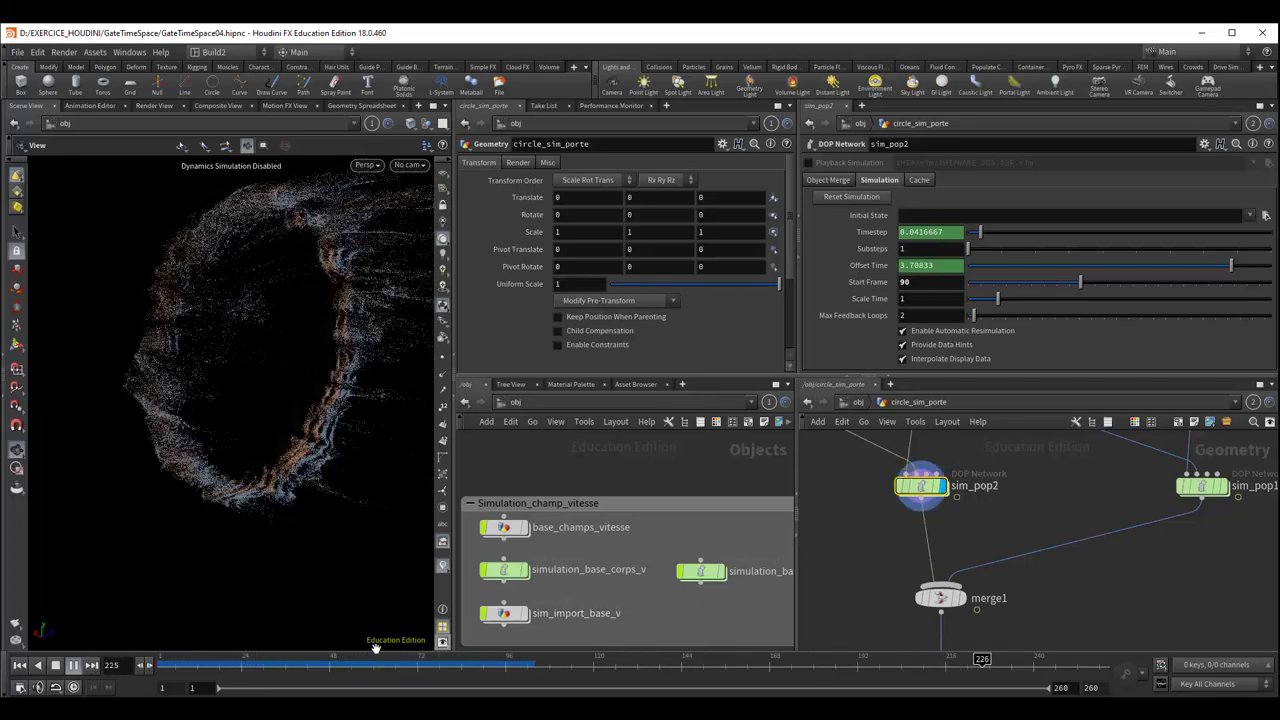
drag(332, 667, 142, 668)
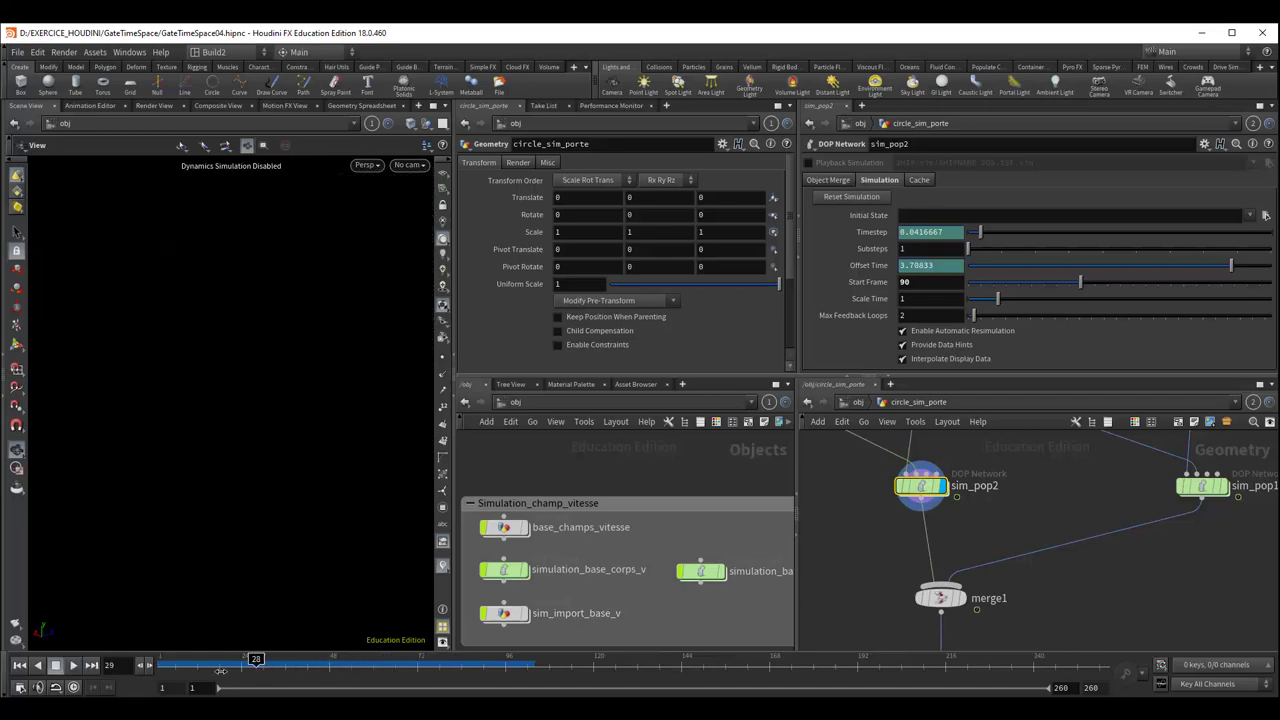
click(76, 666)
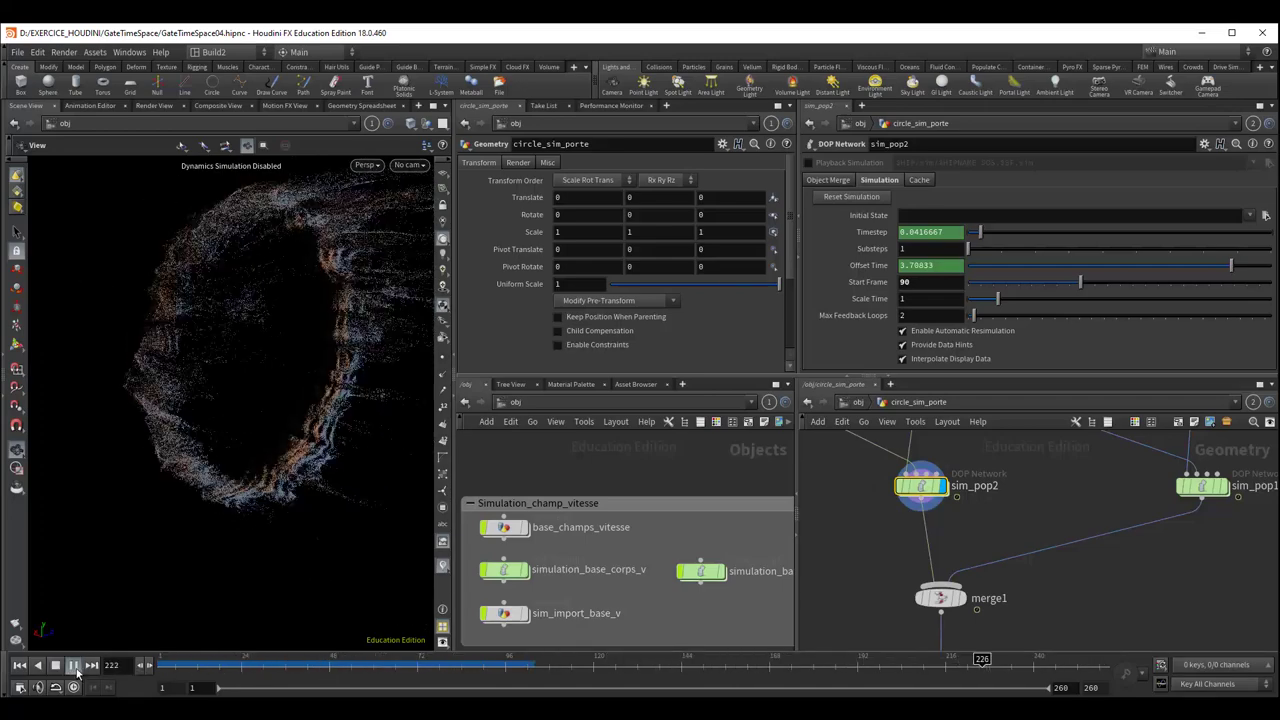